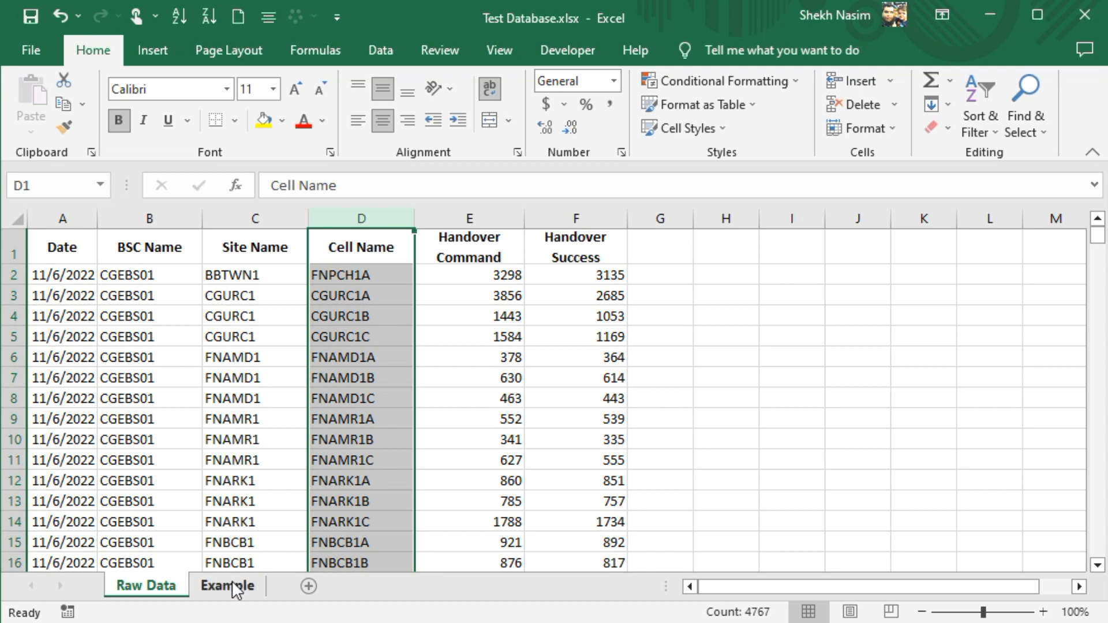
Open the Example sheet and examine its Cell Name list and the Handover Command and Handover Success columns
click(226, 595)
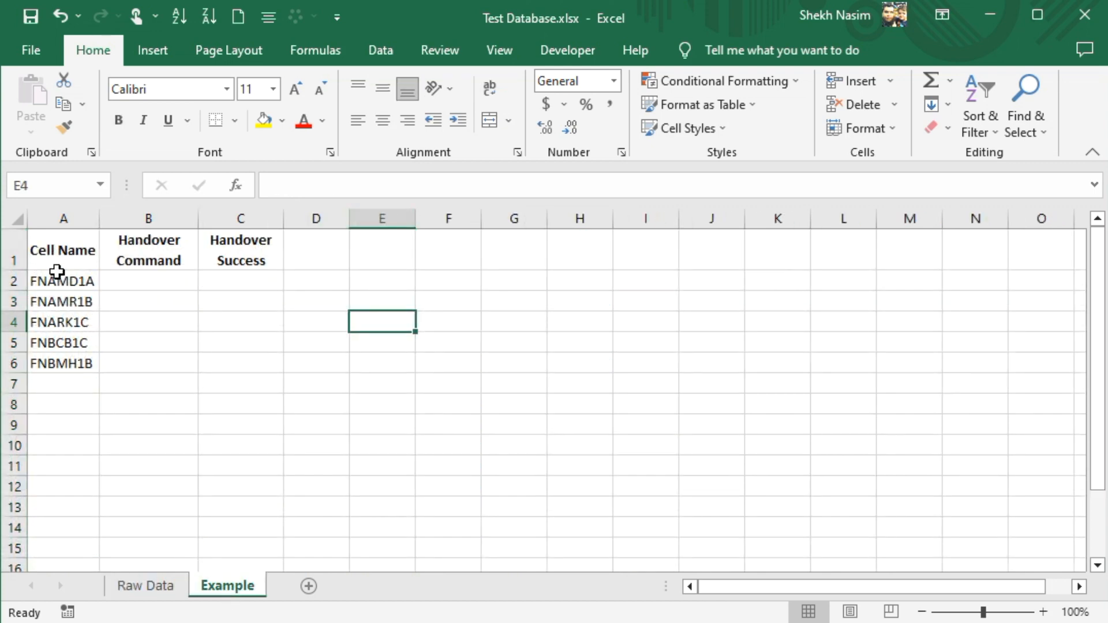
click(66, 218)
click(13, 366)
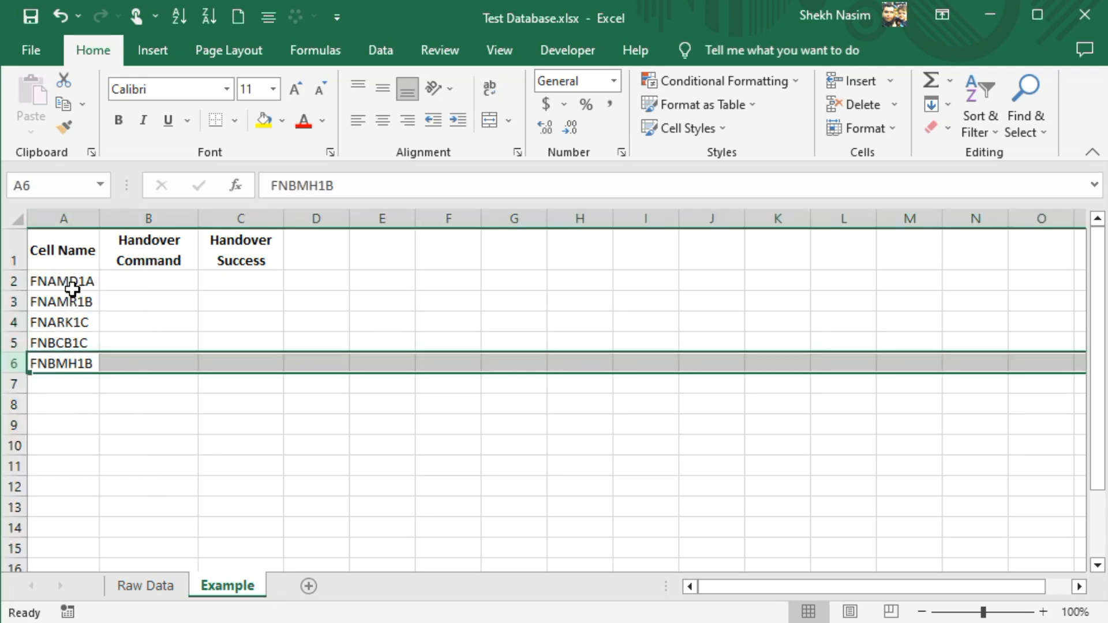
Examine the Cell Name, Handover Command and Handover Success columns on the Raw Data sheet
click(152, 590)
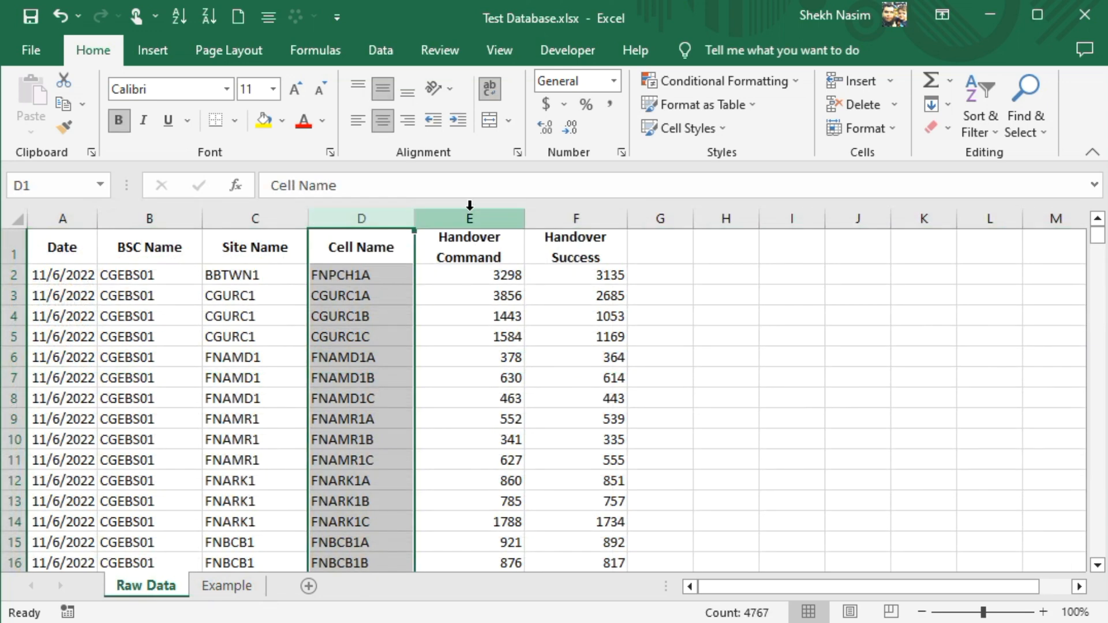
drag(470, 211, 589, 209)
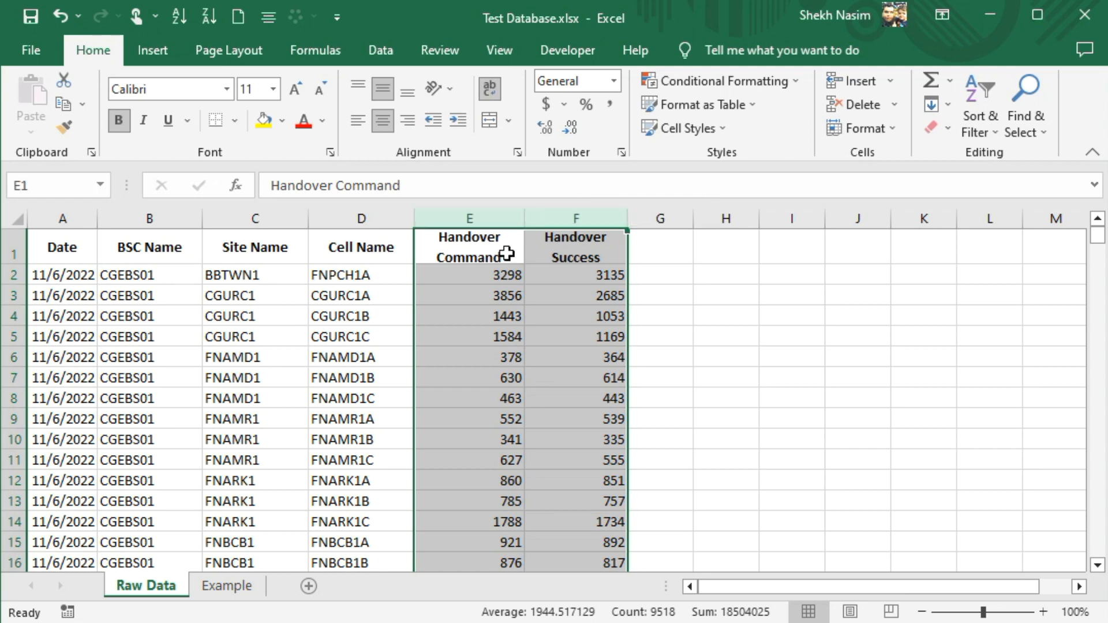
click(473, 238)
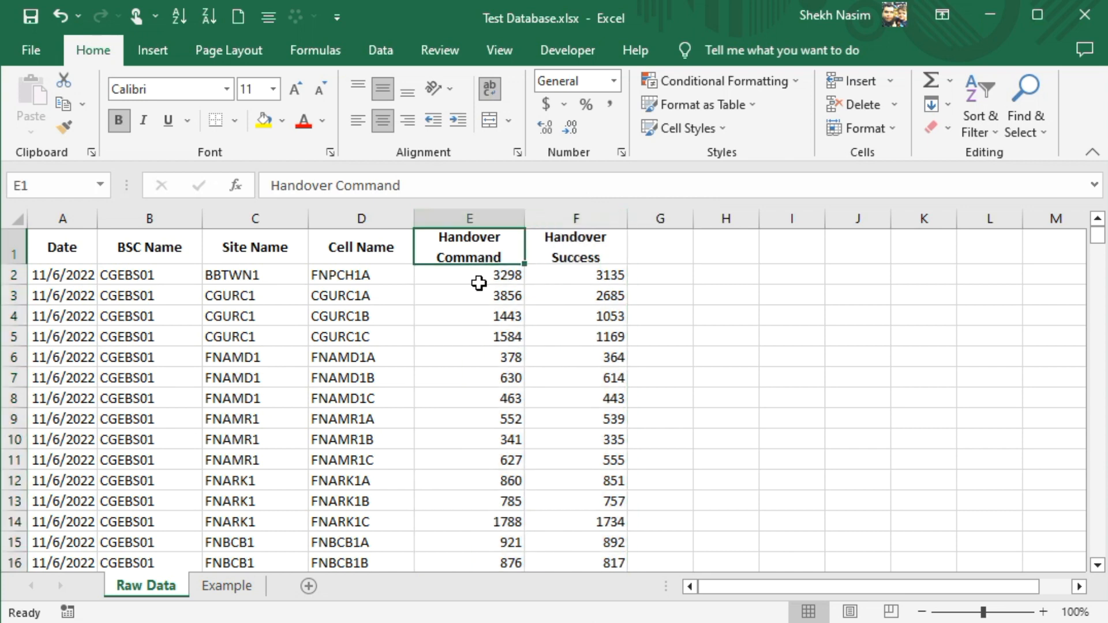
click(566, 250)
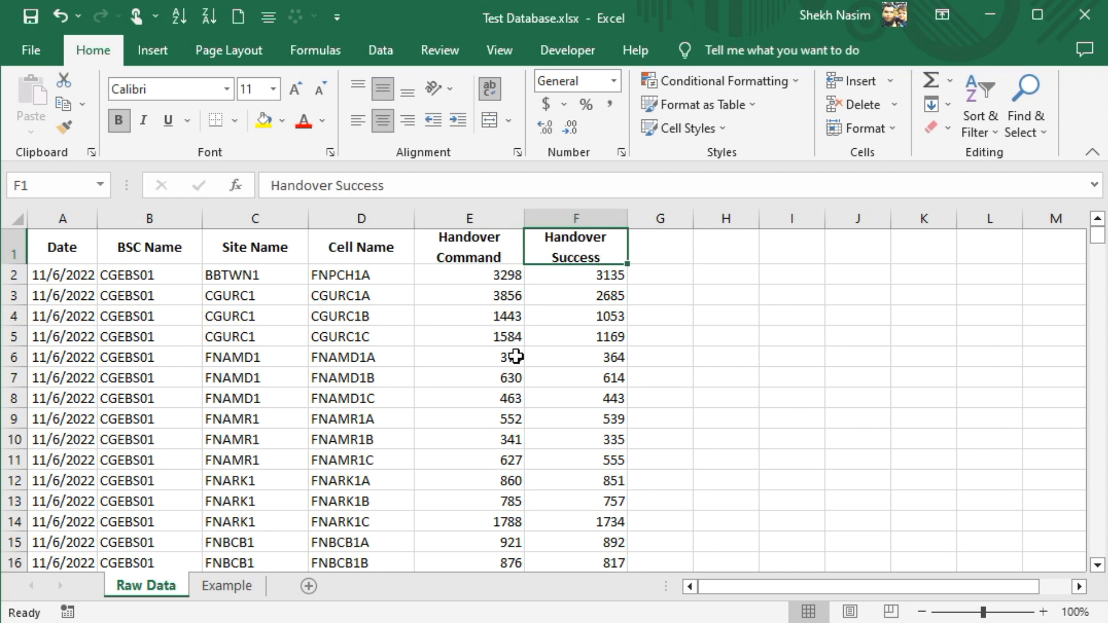
click(356, 217)
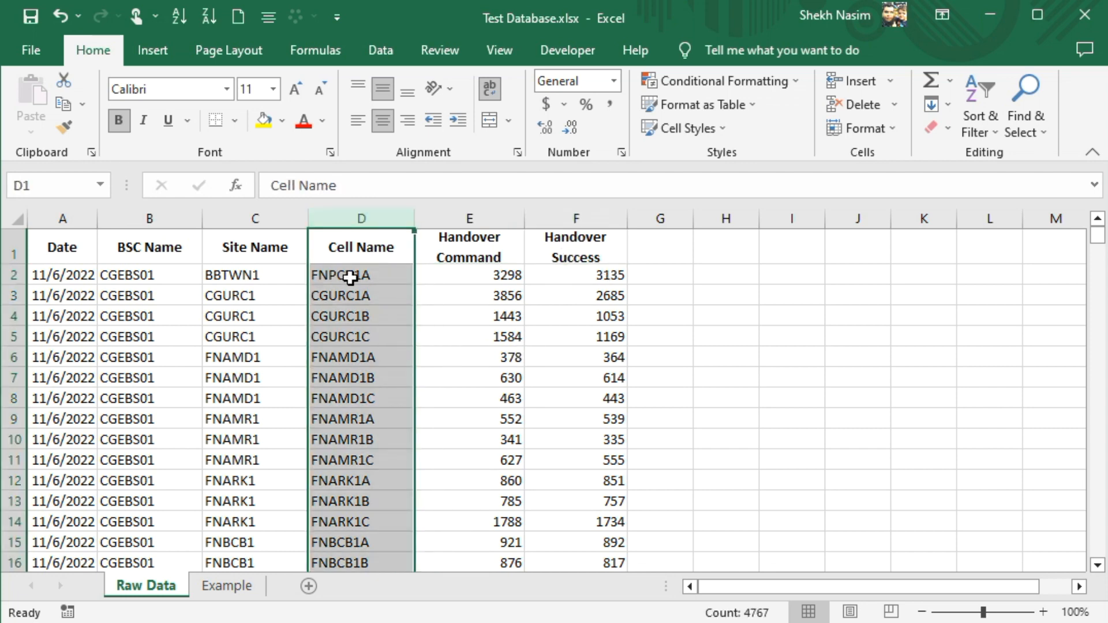
drag(354, 276, 587, 369)
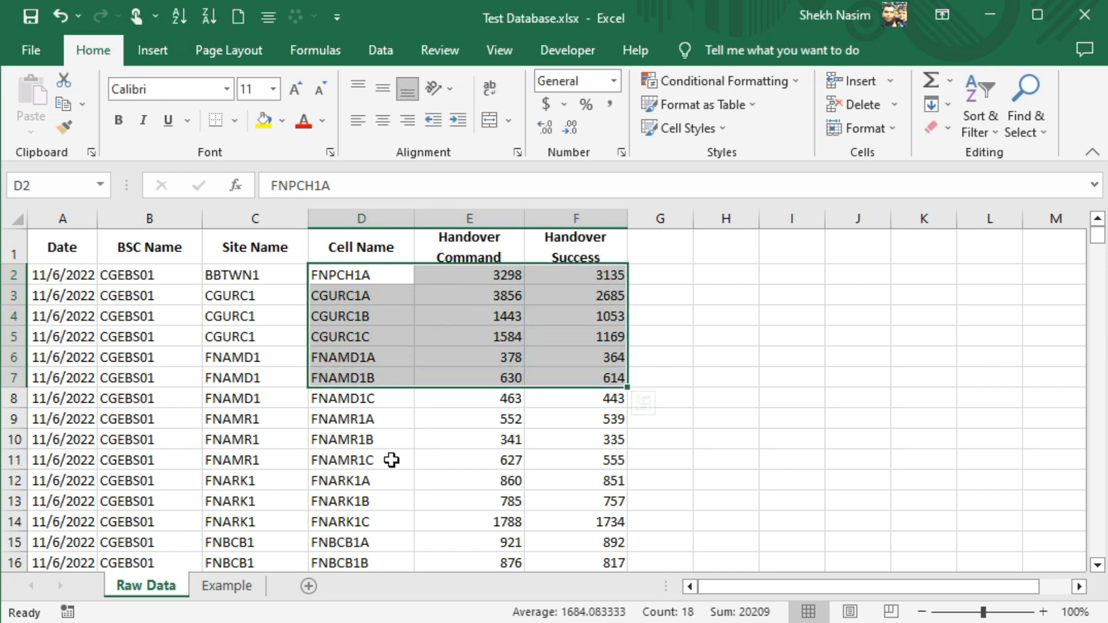
click(342, 357)
key(Down)
key(Down)
key(Down)
click(350, 220)
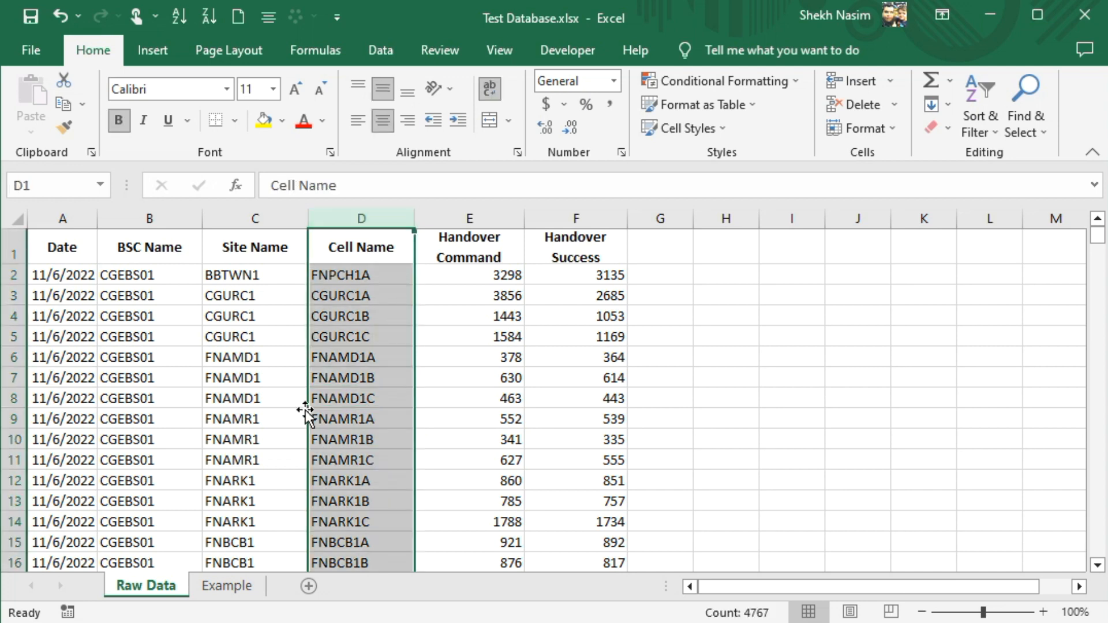
Review the cell names in A2:A6 of the Example sheet against the Raw Data sheet as their source
click(229, 584)
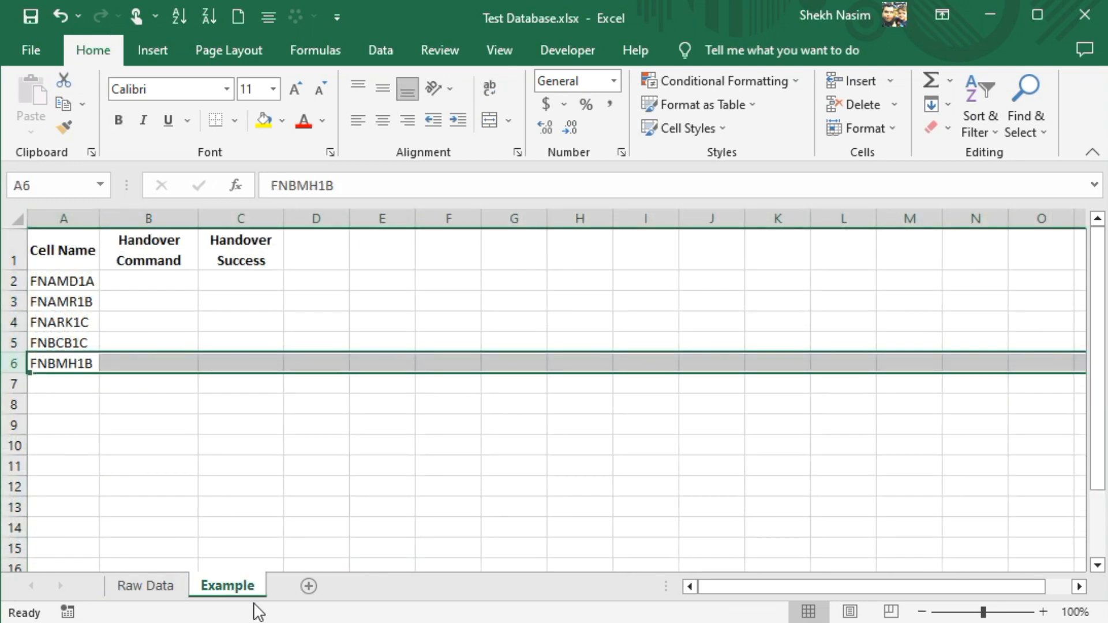
click(60, 277)
drag(60, 277, 58, 375)
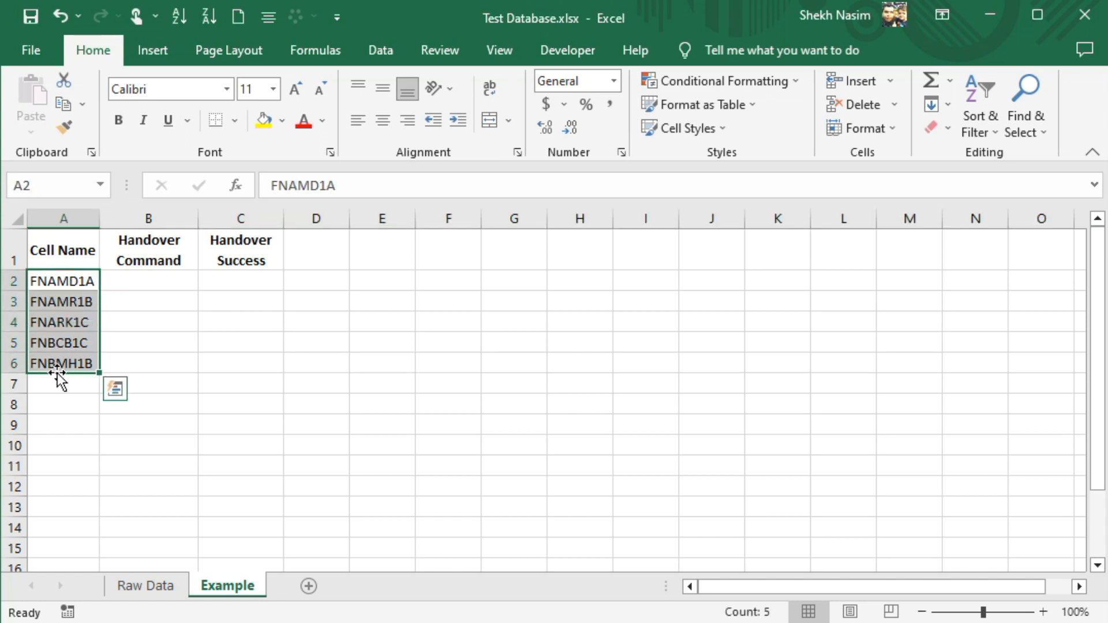
click(149, 281)
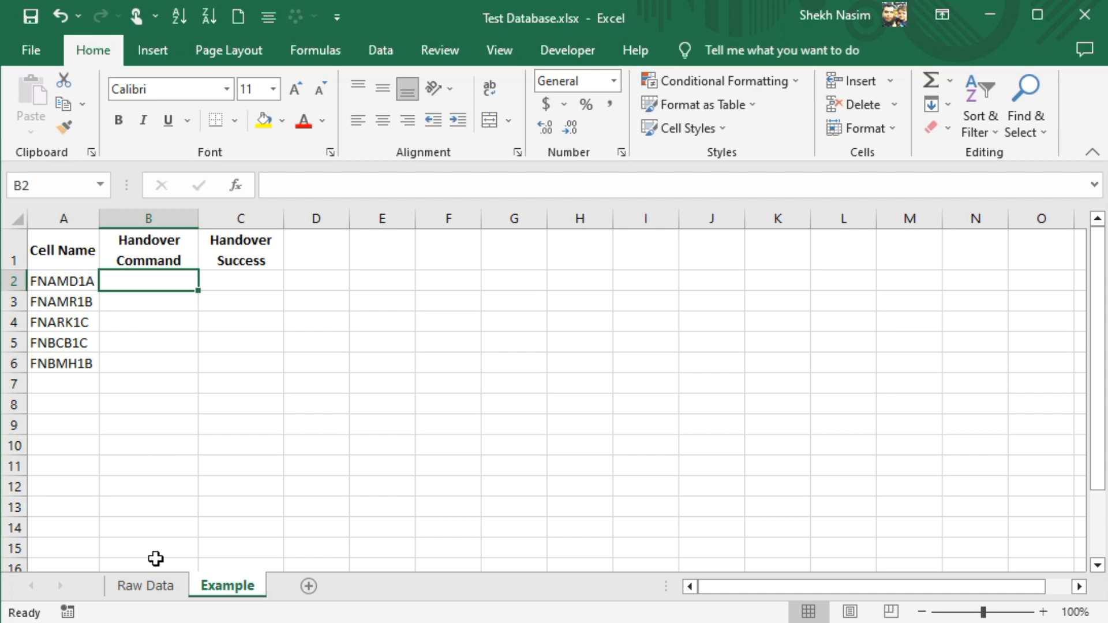
click(149, 594)
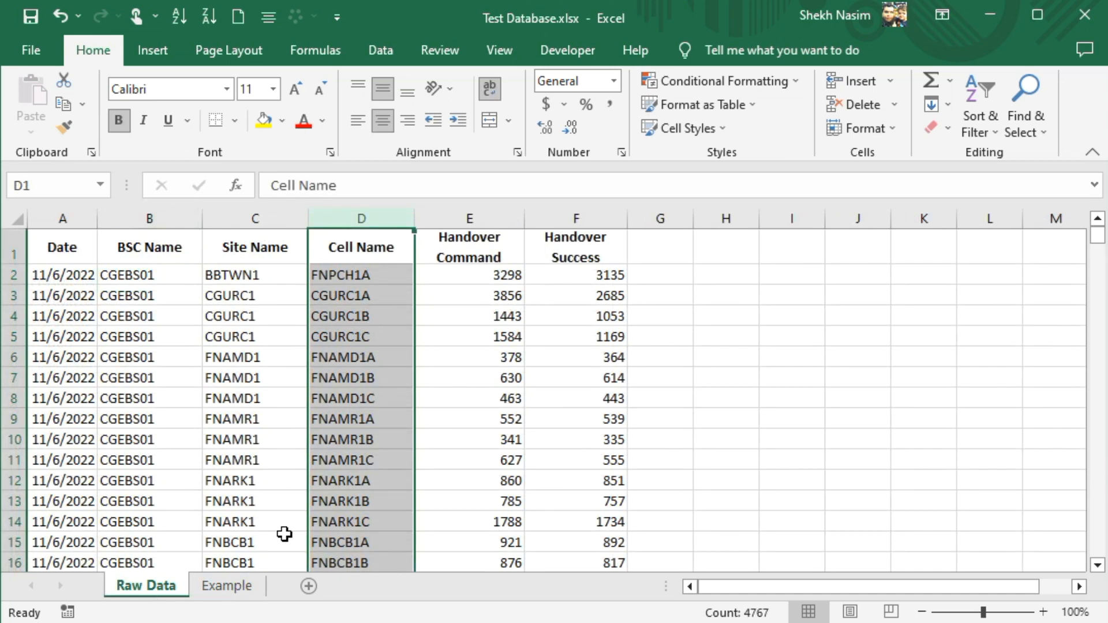
click(214, 587)
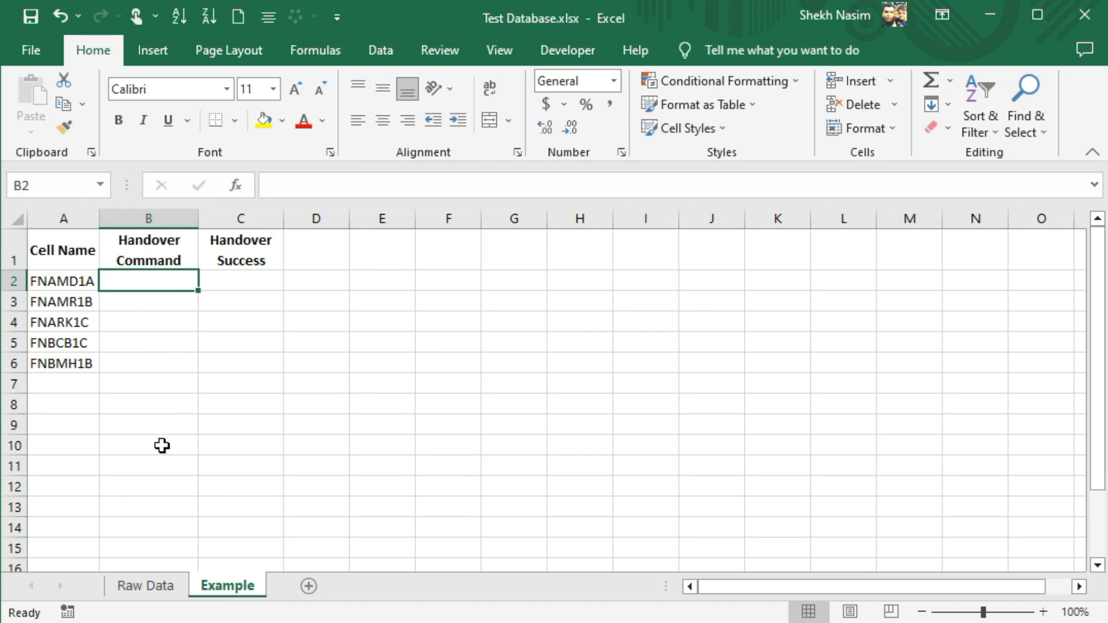
click(18, 621)
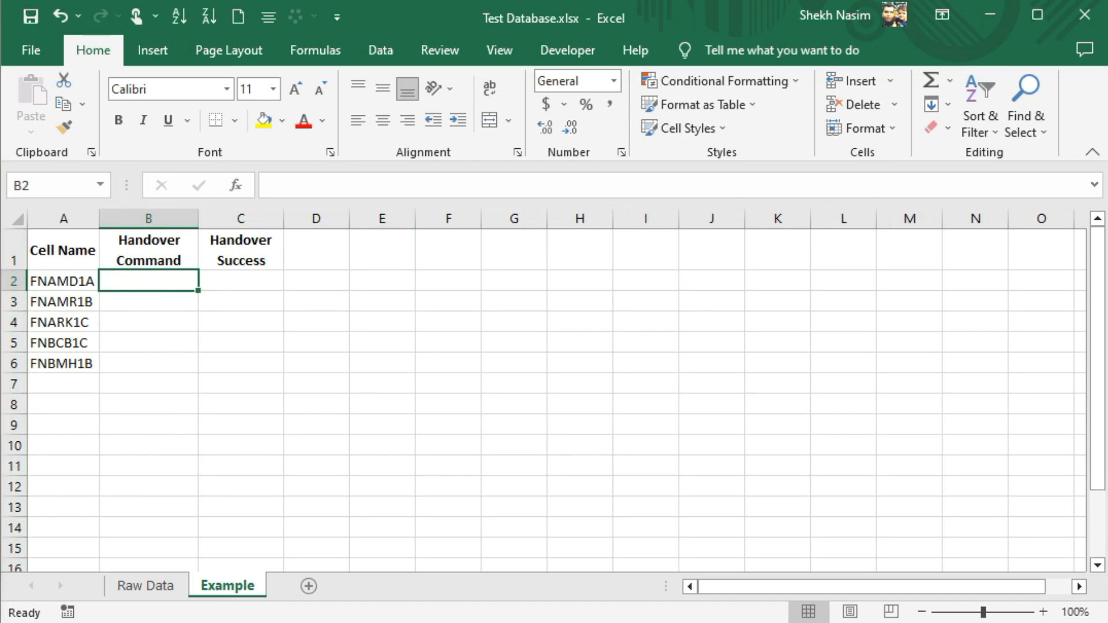
Start a VLOOKUP formula in cell B2 of the Example sheet with A2 as the lookup value
click(141, 281)
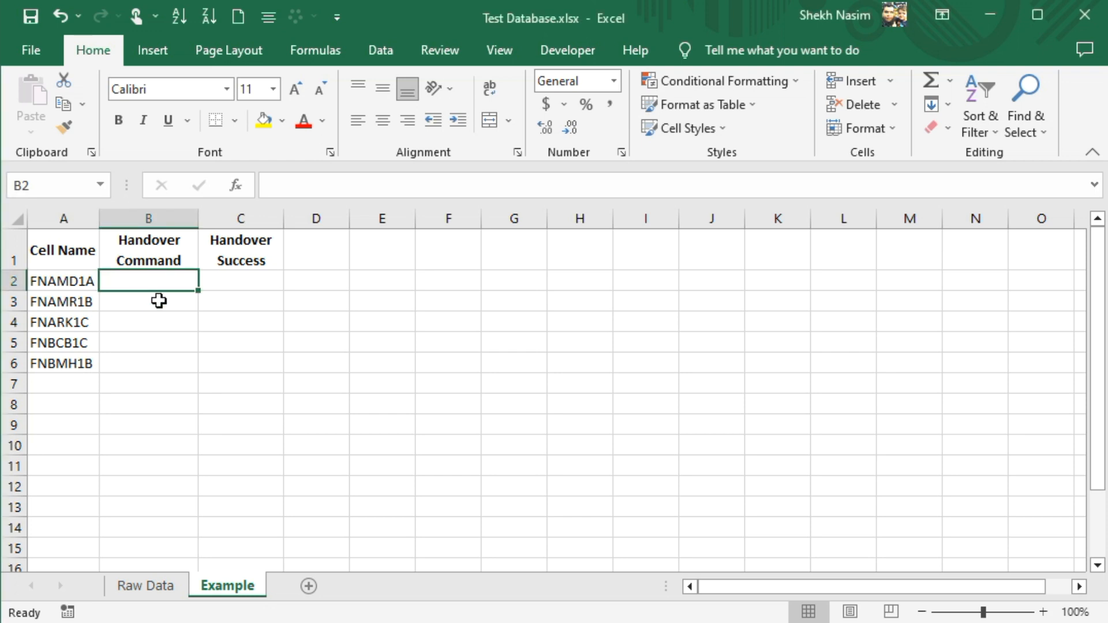
text(=)
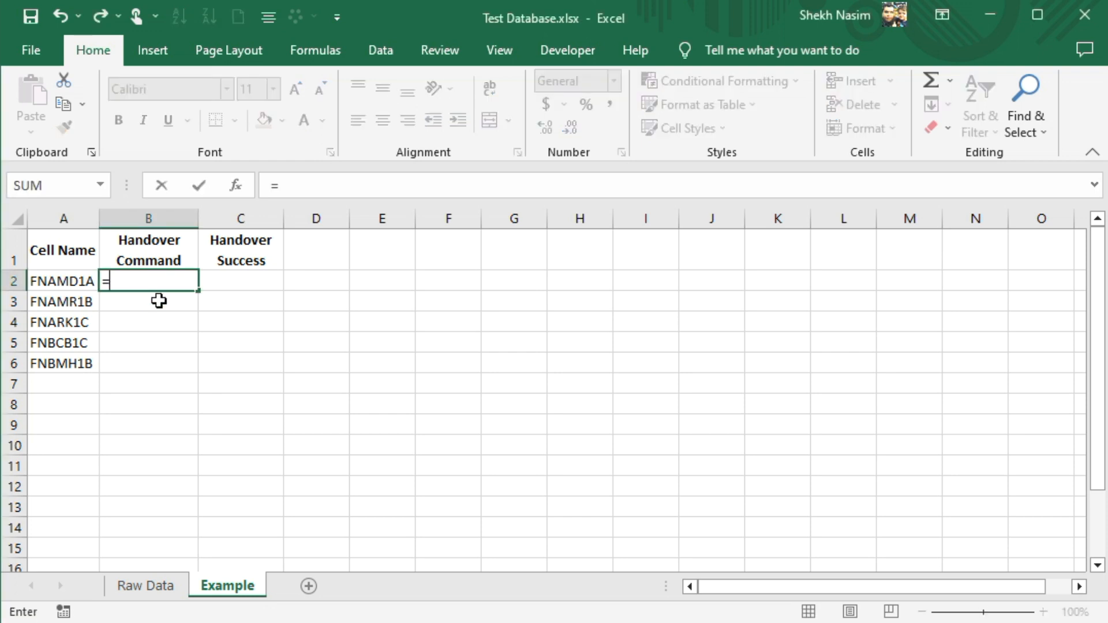
text(vlo)
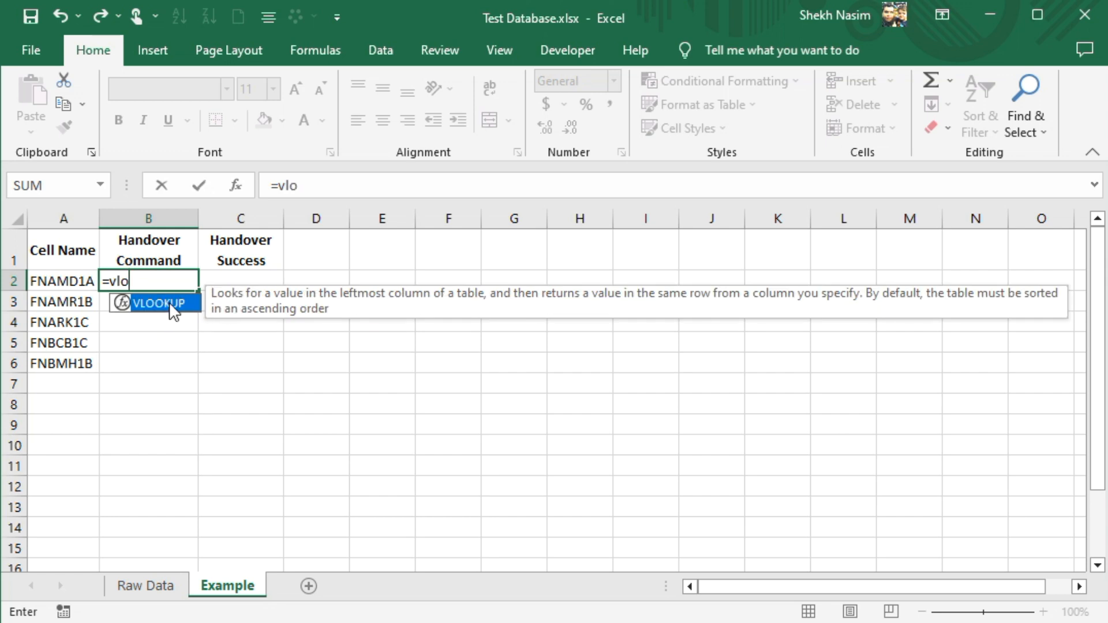
double_click(171, 304)
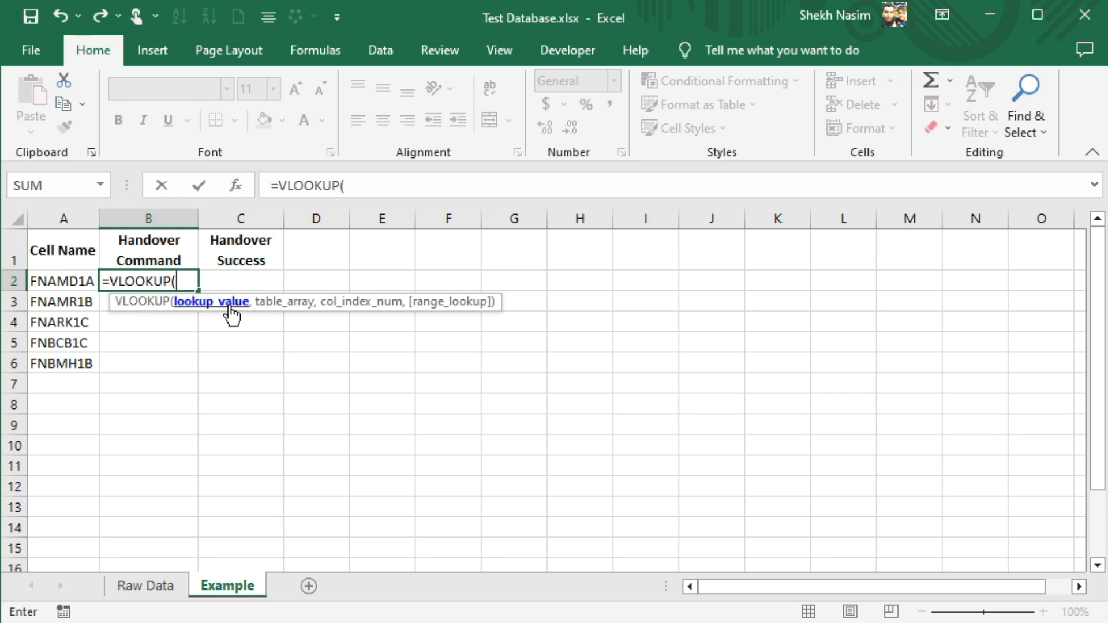
click(58, 284)
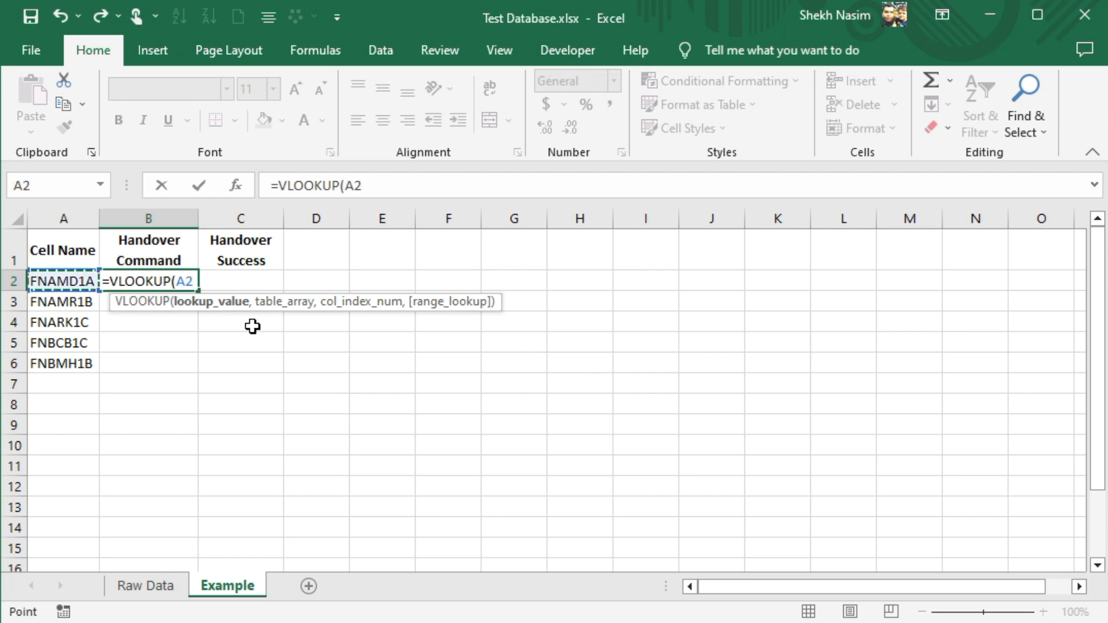
text(,)
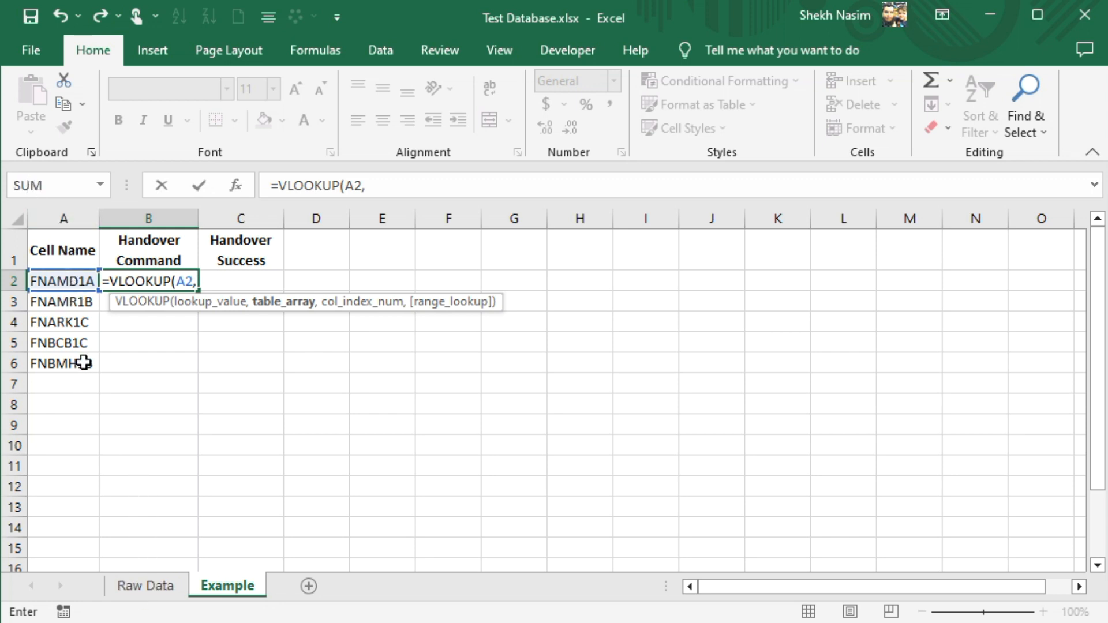
Set the VLOOKUP table array to columns D:F of the Raw Data sheet
click(146, 586)
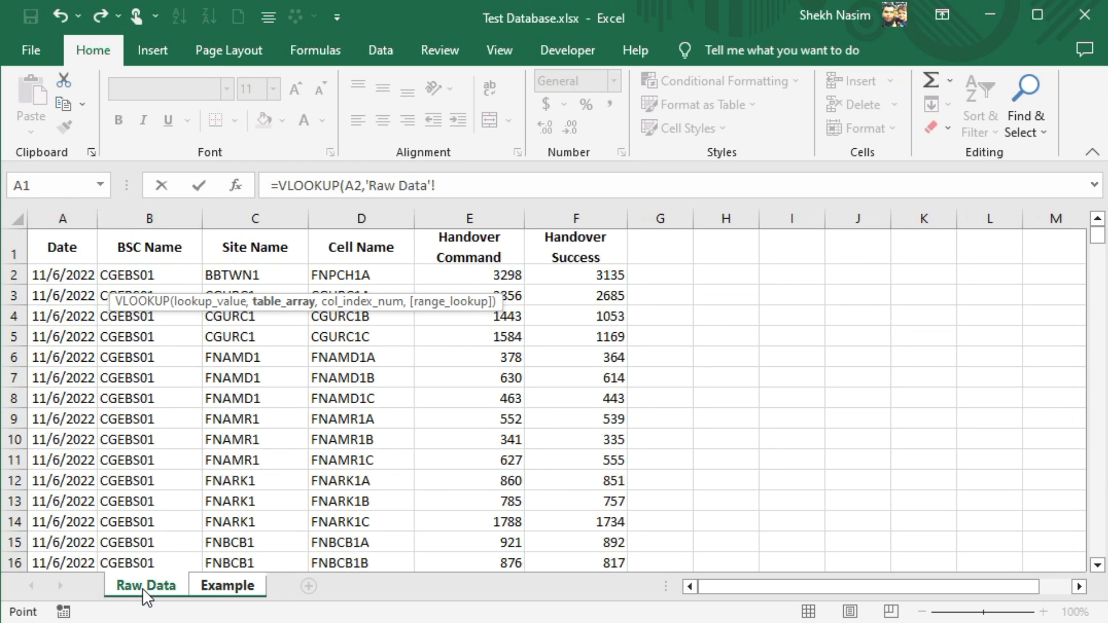
click(362, 219)
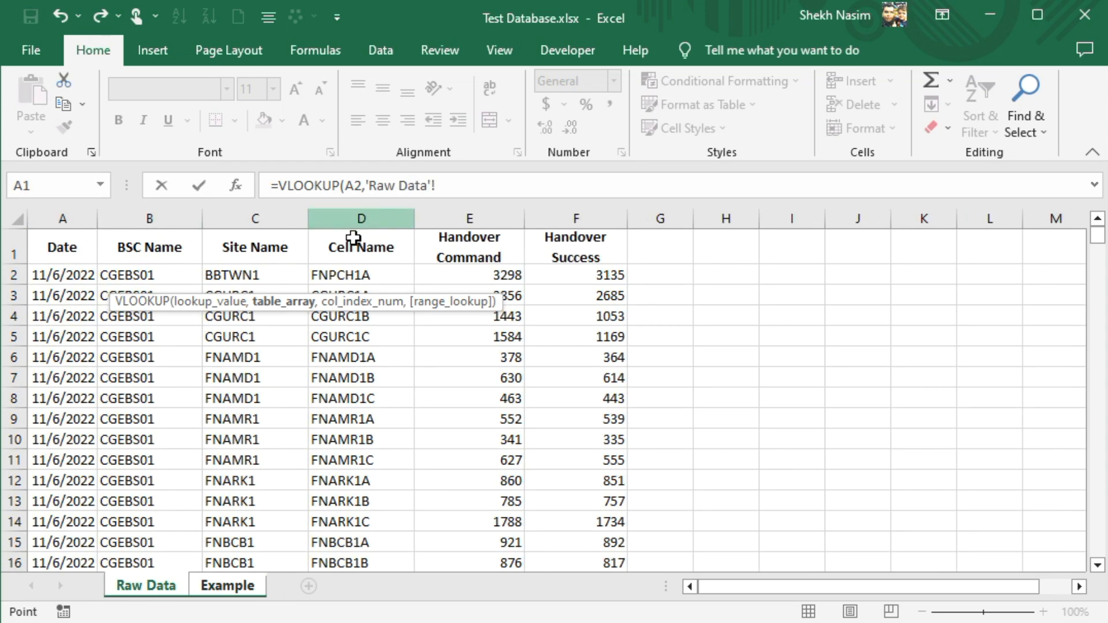
click(355, 214)
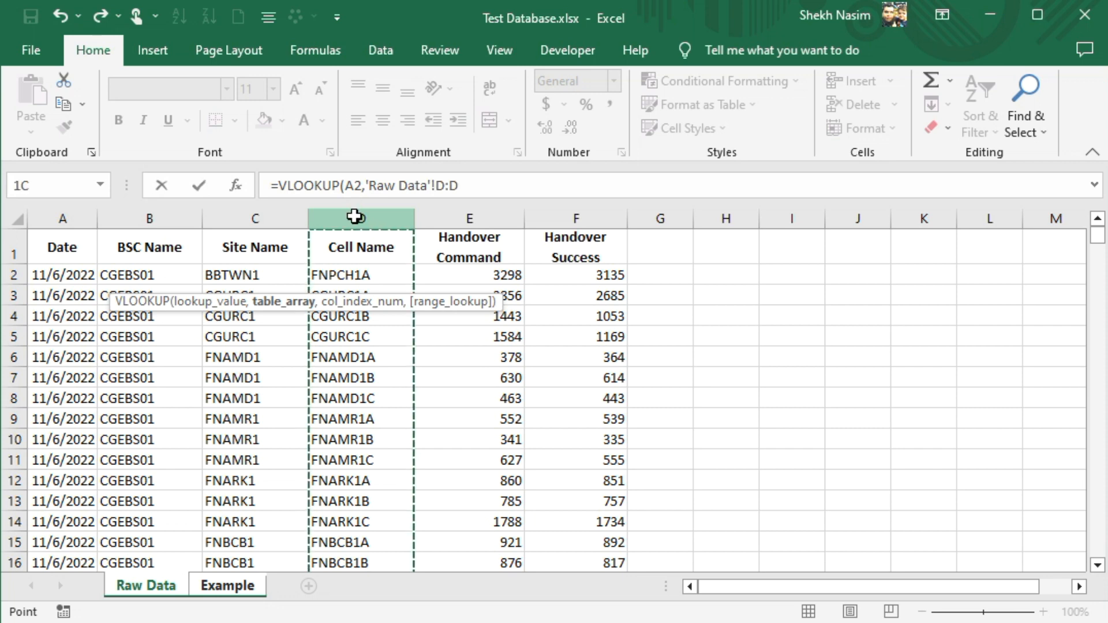
drag(354, 217, 577, 225)
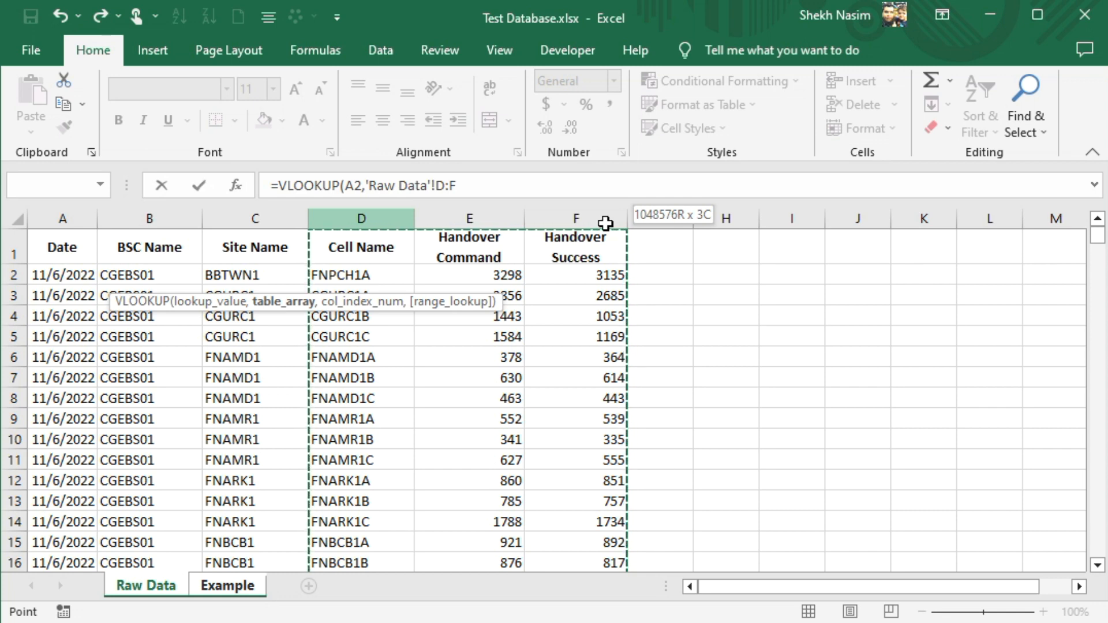
drag(606, 223, 606, 219)
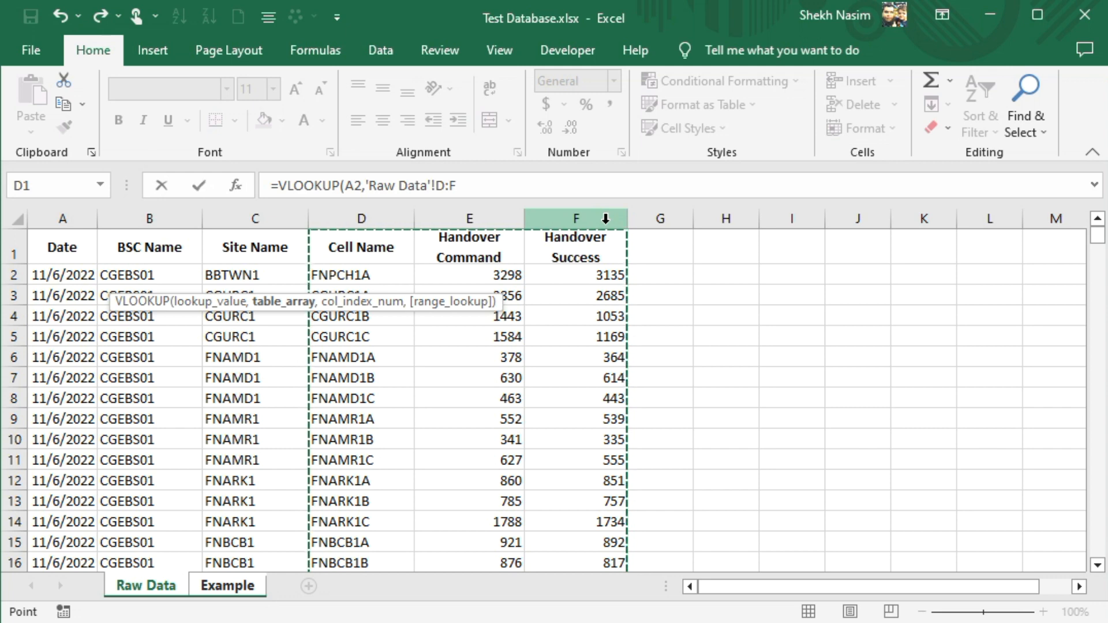
text(,)
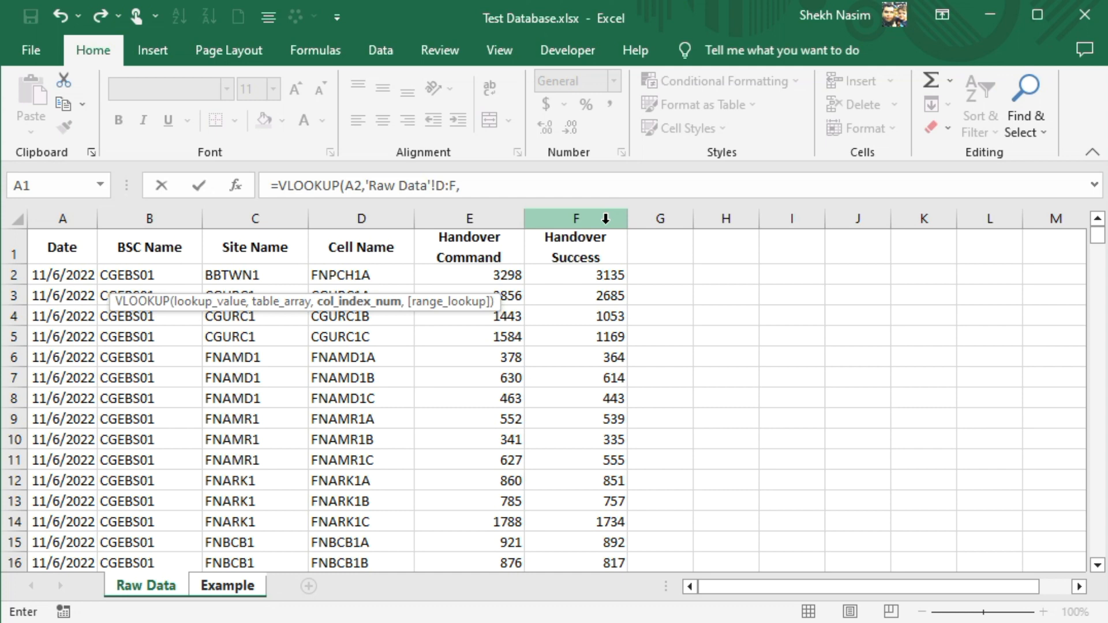
Complete the VLOOKUP with column index 2 and FALSE for an exact match, and enter the formula
click(490, 184)
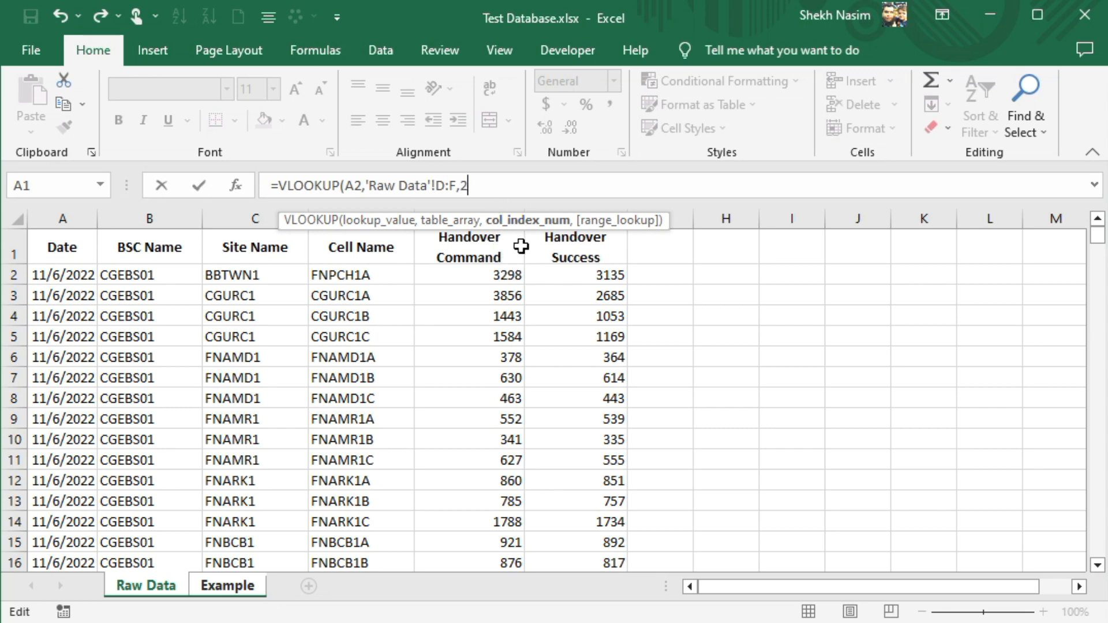
text(,)
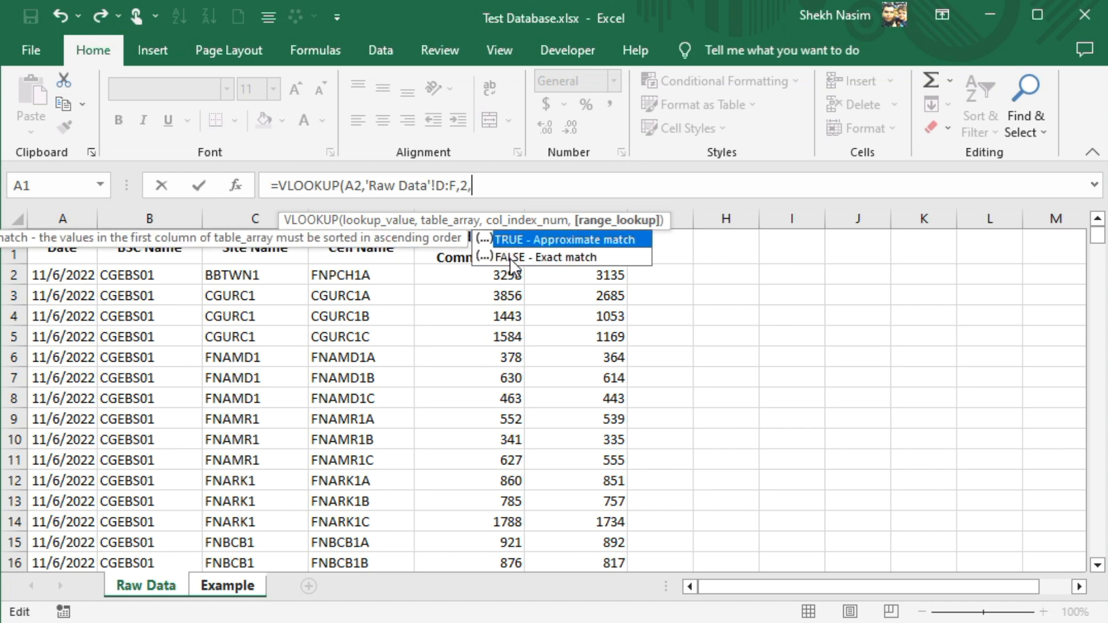
double_click(572, 258)
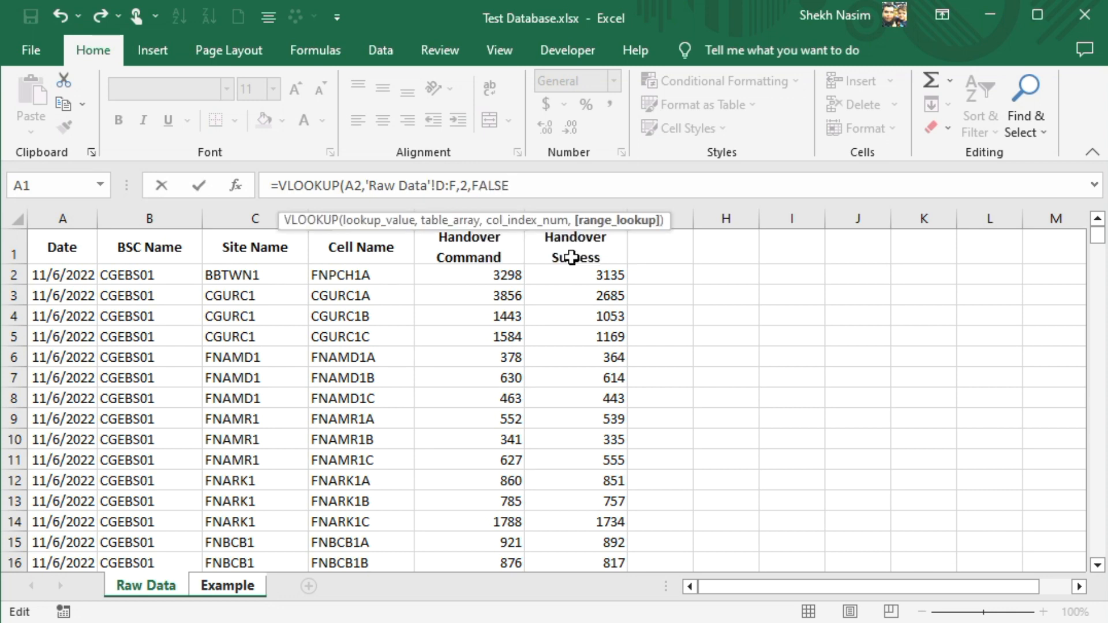
key(Return)
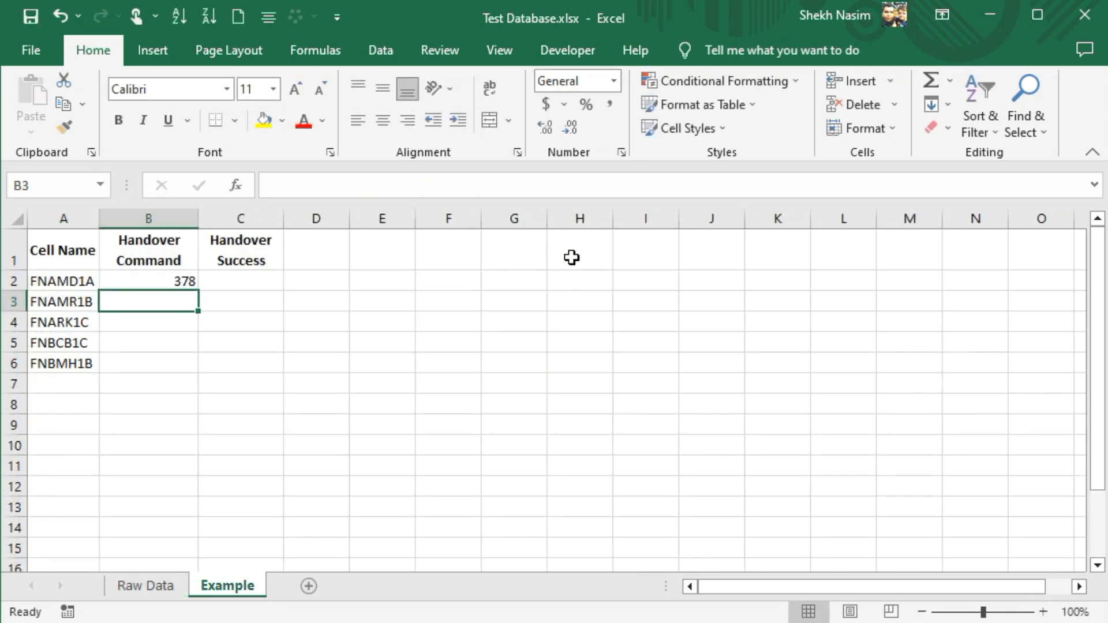
Fill the VLOOKUP formula from B2 down through B6 in the Handover Command column
click(155, 285)
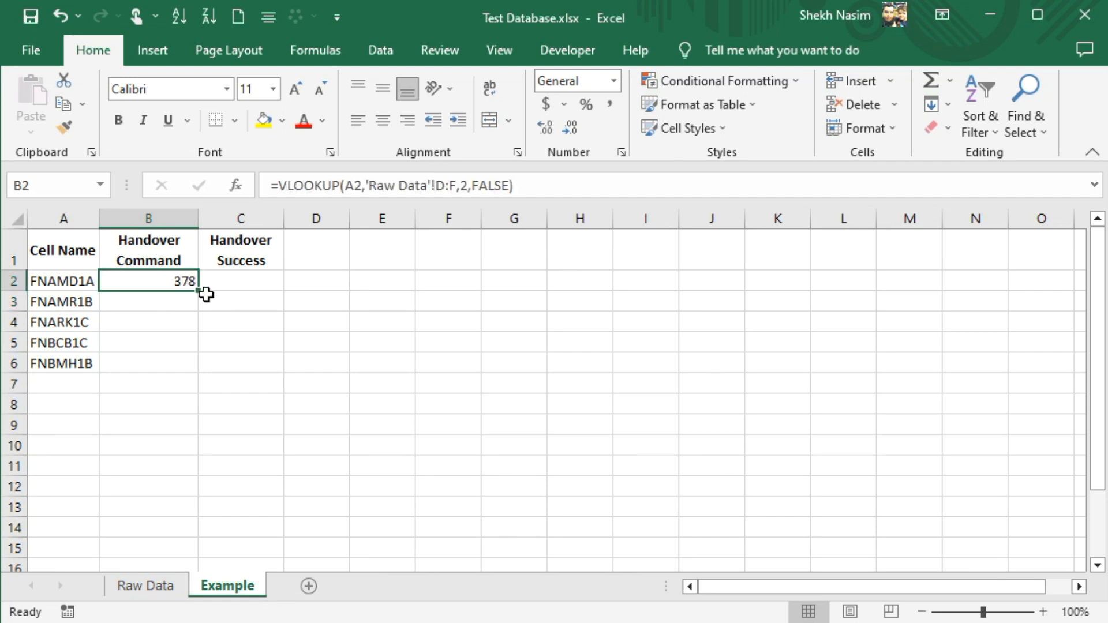
drag(201, 291, 175, 364)
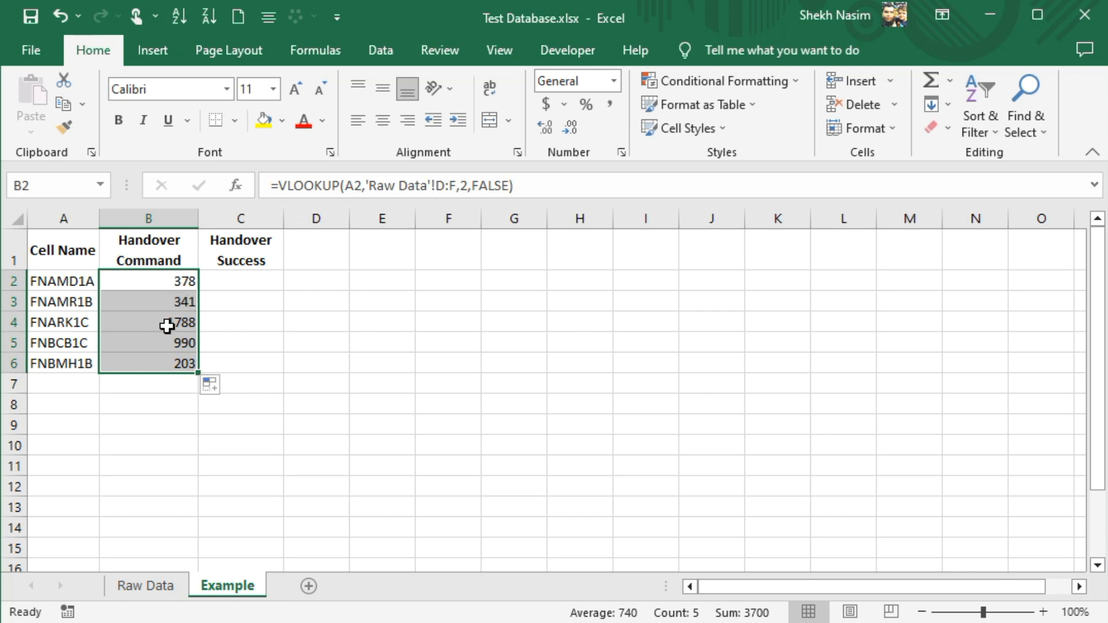
click(181, 285)
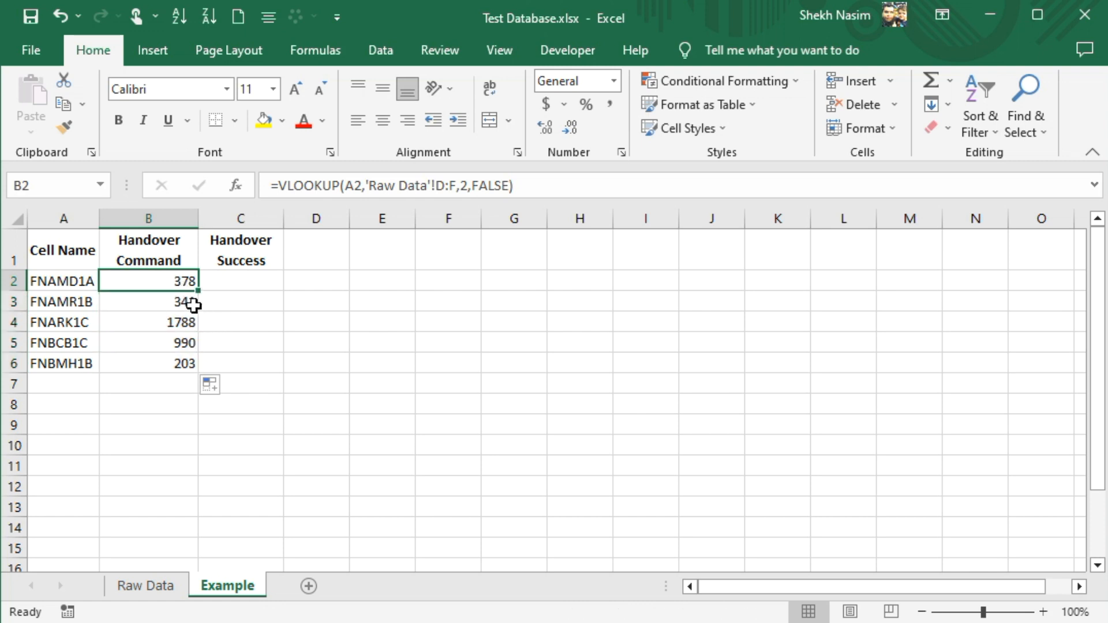
Copy the full VLOOKUP formula text from B2 into C2 of the Handover Success column, keeping its references unchanged
click(238, 269)
click(232, 277)
click(159, 288)
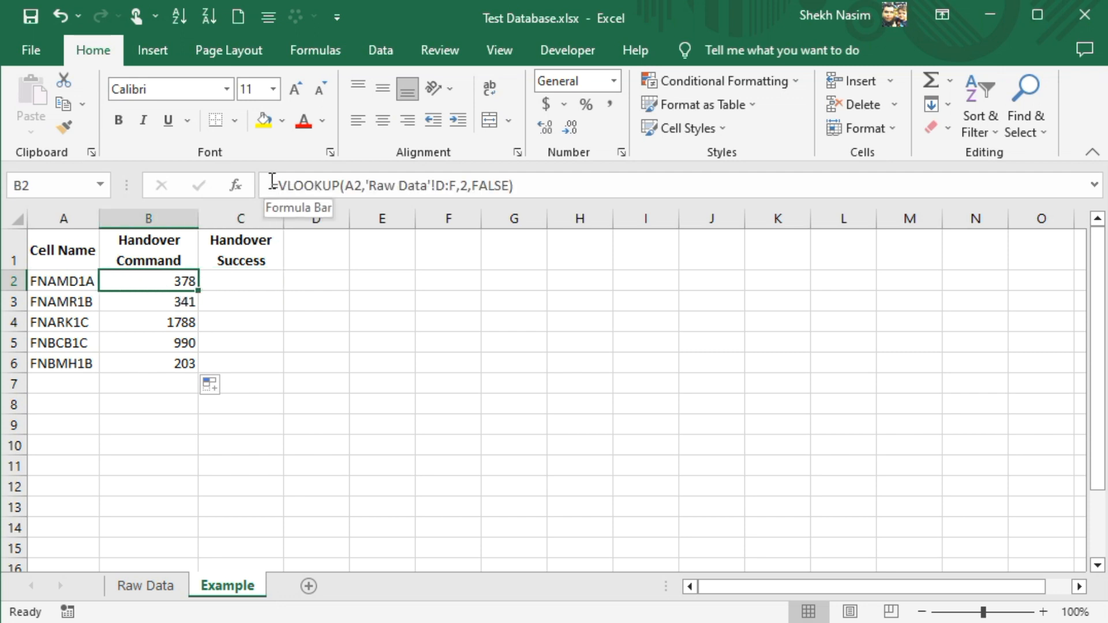
drag(272, 183, 584, 190)
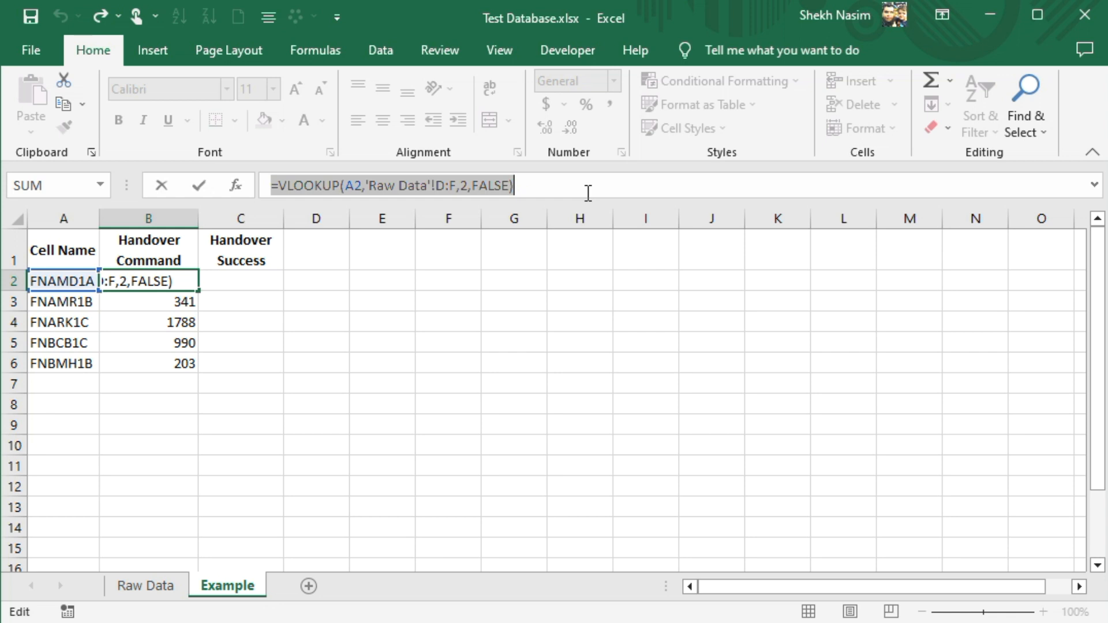
key(ctrl+c)
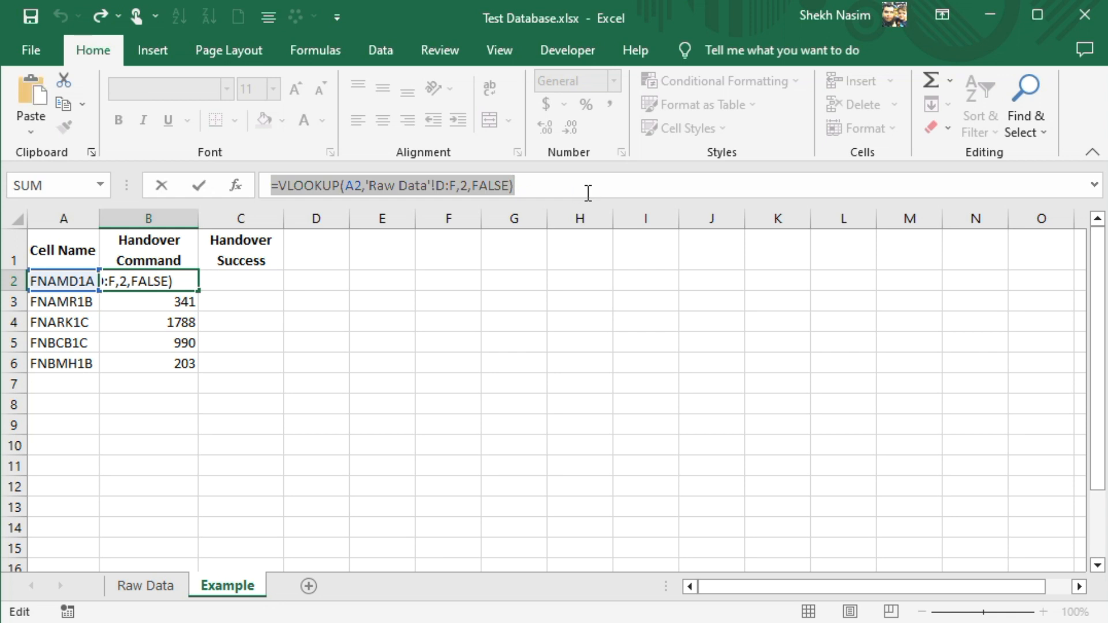
key(Return)
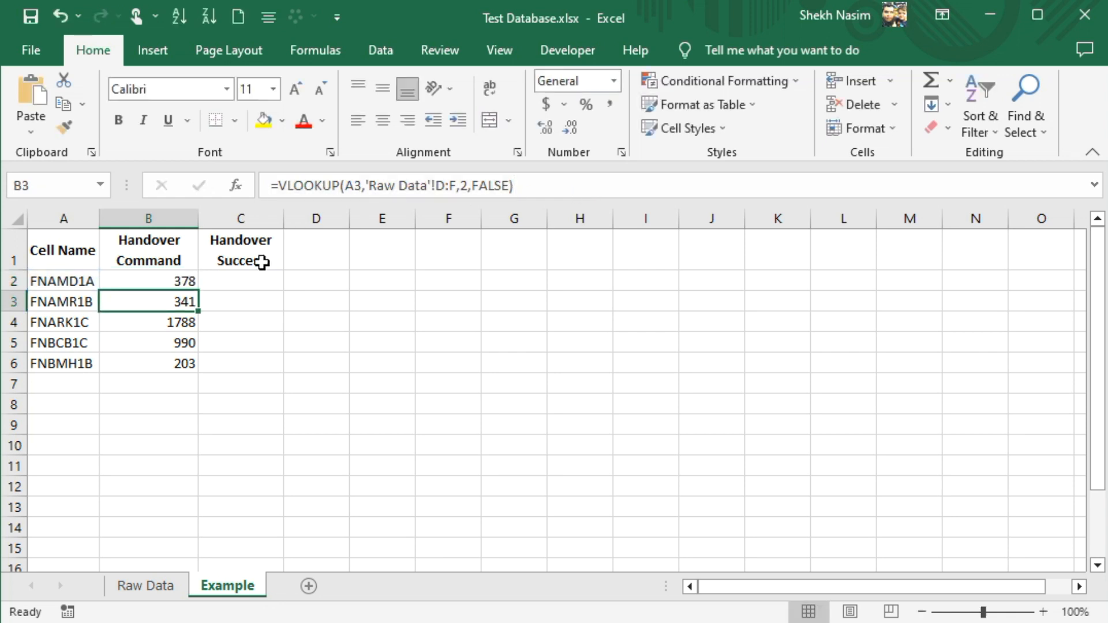
double_click(236, 281)
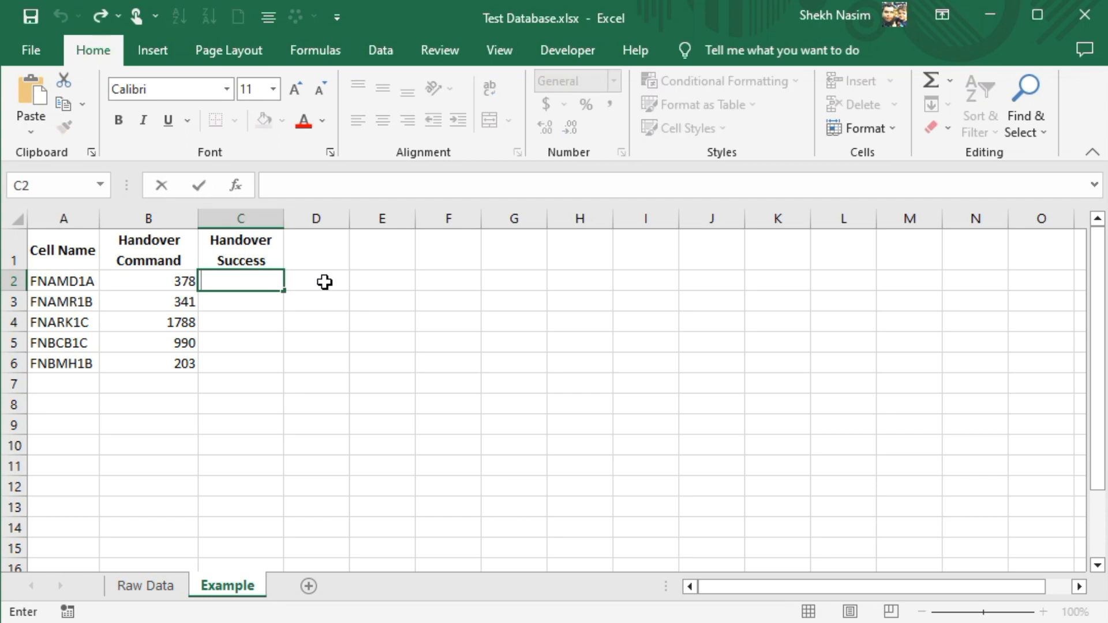
key(ctrl+v)
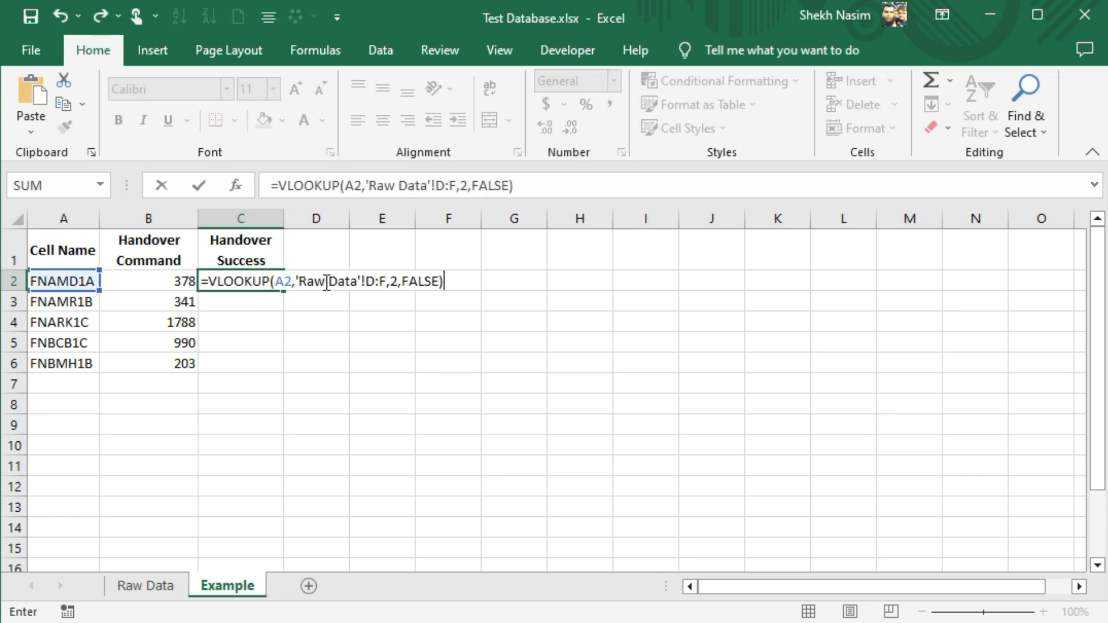
Set the column index in the C2 VLOOKUP to 3, enter it, and fill the formula down through C6
click(469, 188)
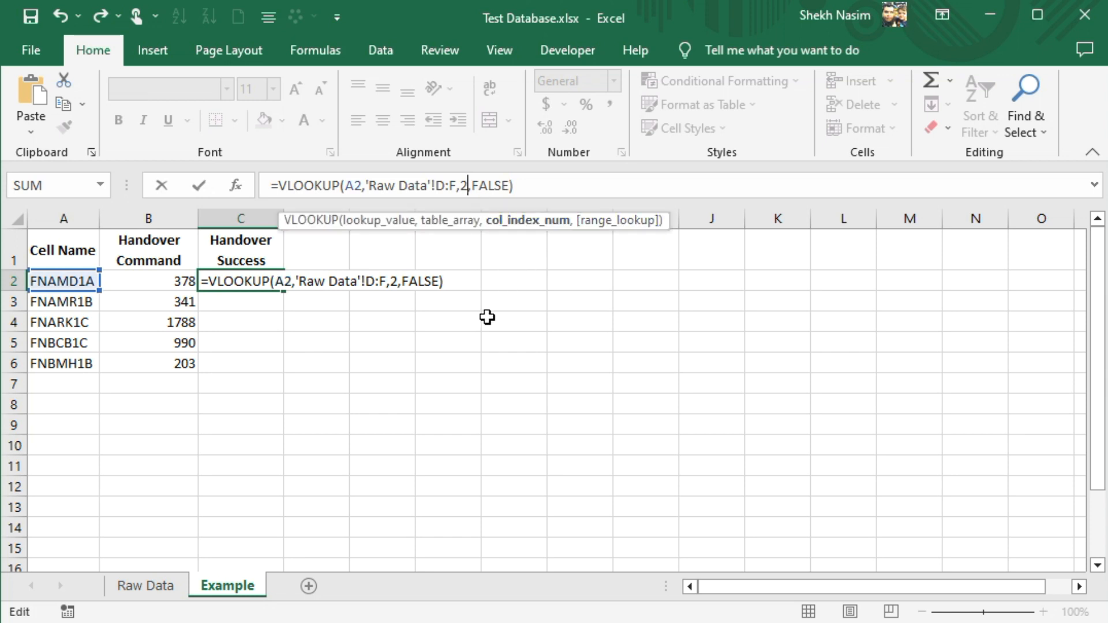
key(BackSpace)
text(3)
key(Return)
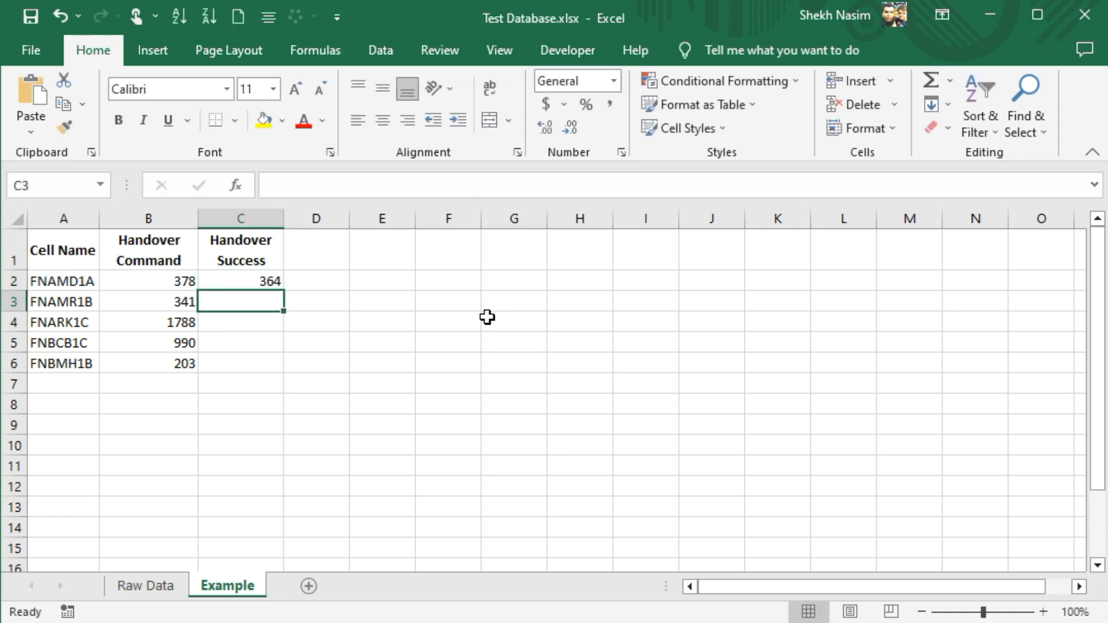
click(272, 282)
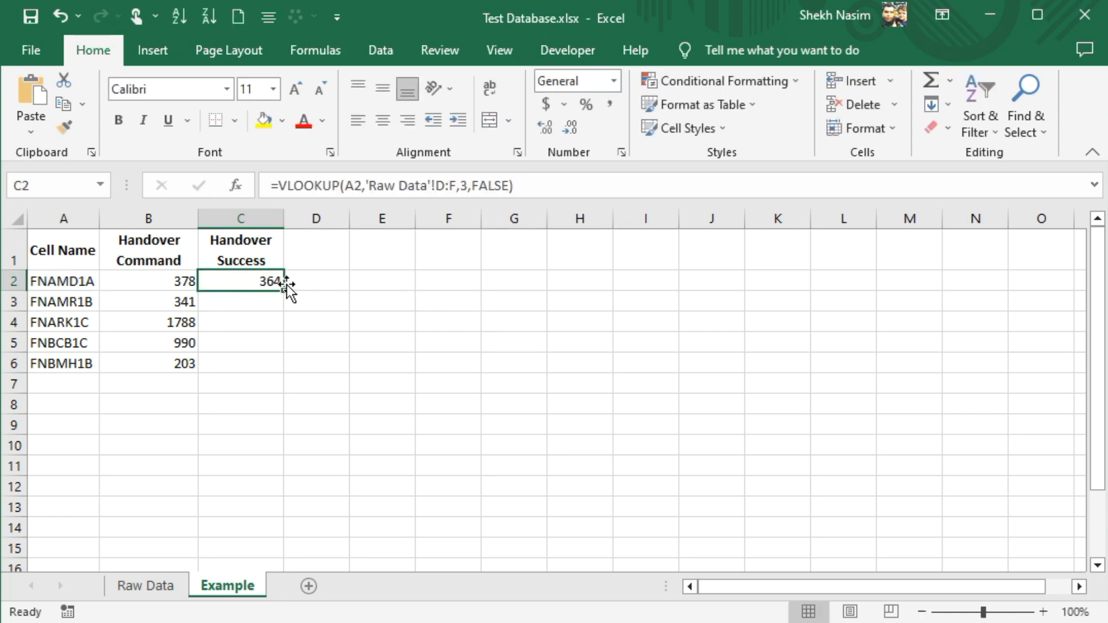
drag(283, 290, 271, 375)
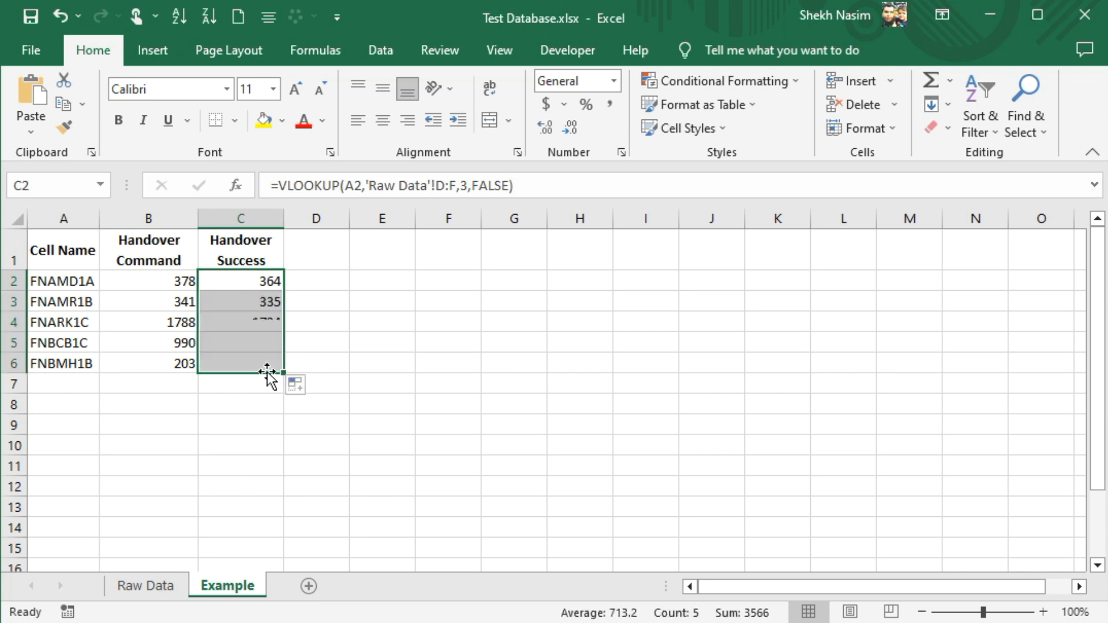
Examine the column index in the C2 formula against the positions of columns D to F in the Raw Data sheet
click(263, 284)
click(464, 185)
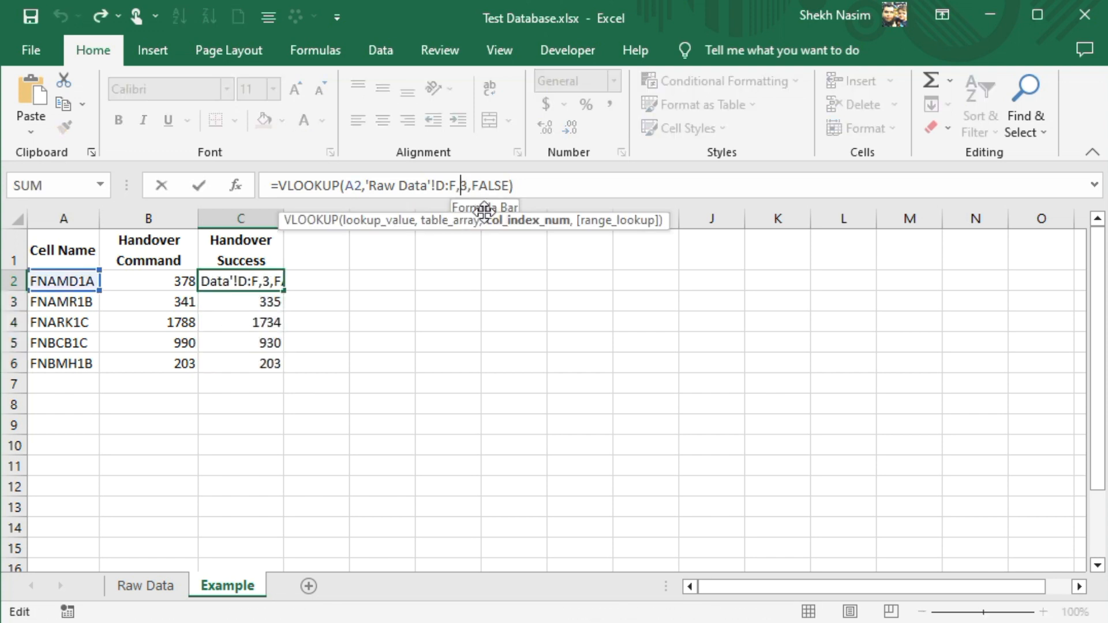
key(Return)
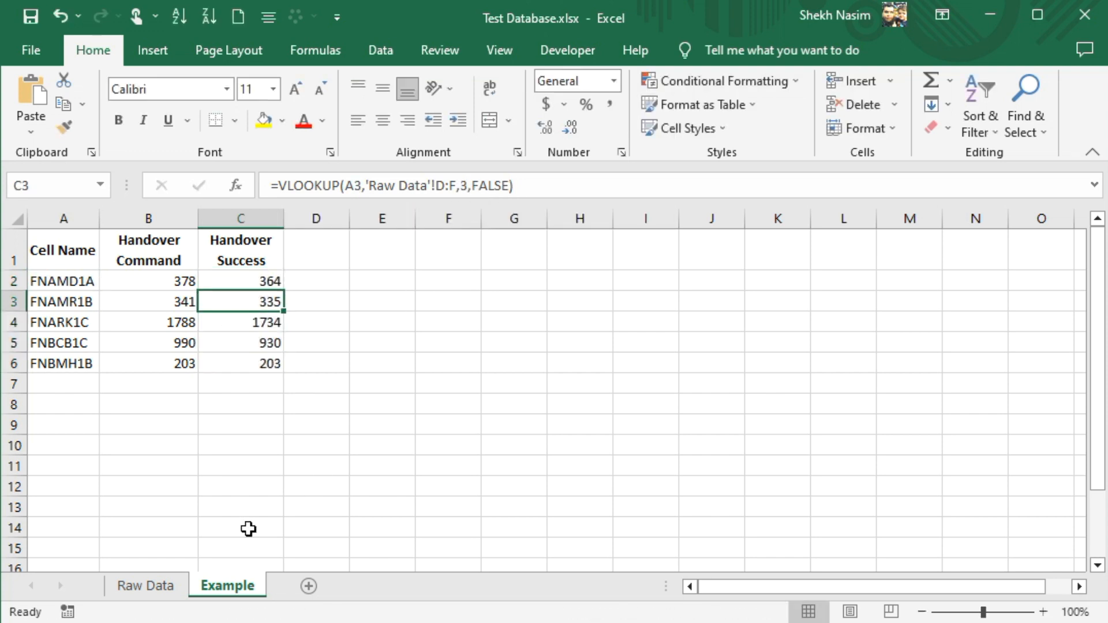
click(151, 597)
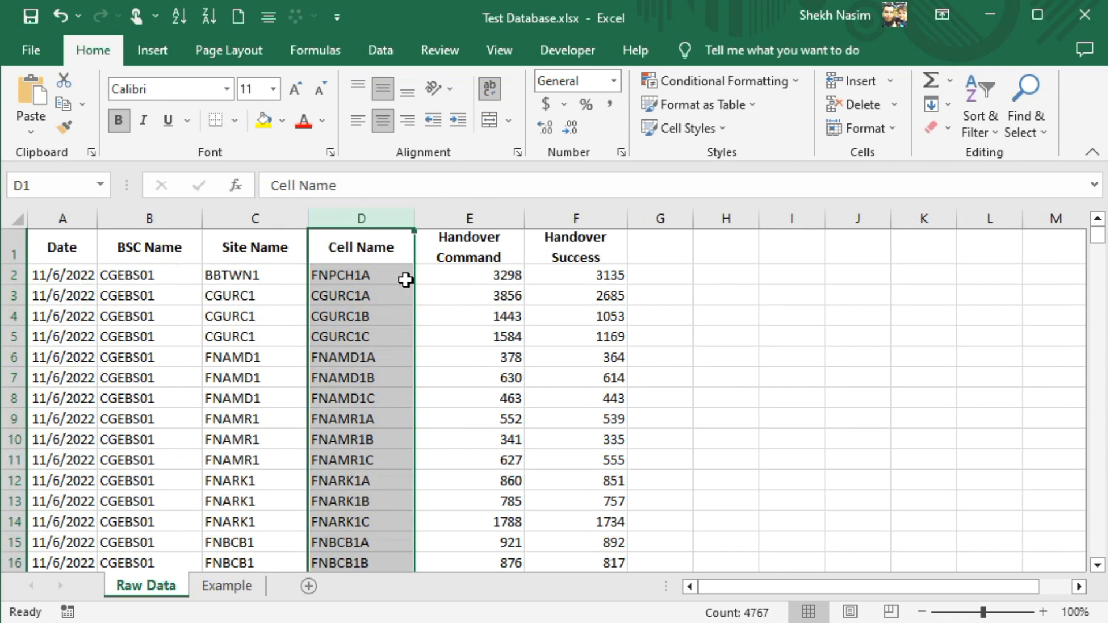
click(568, 218)
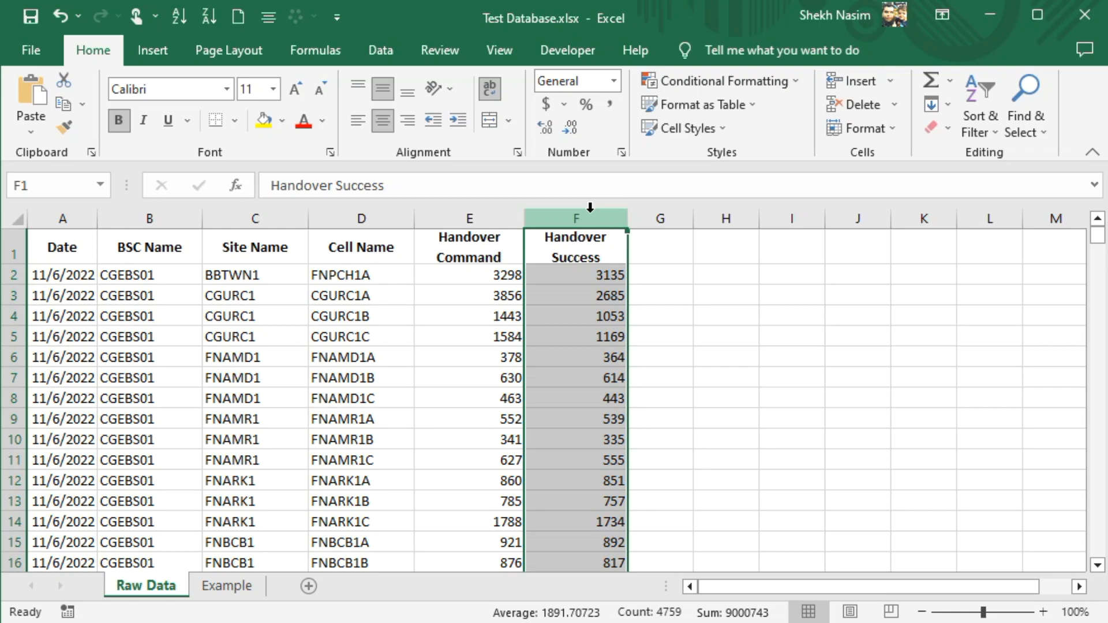
click(367, 218)
drag(388, 223, 575, 213)
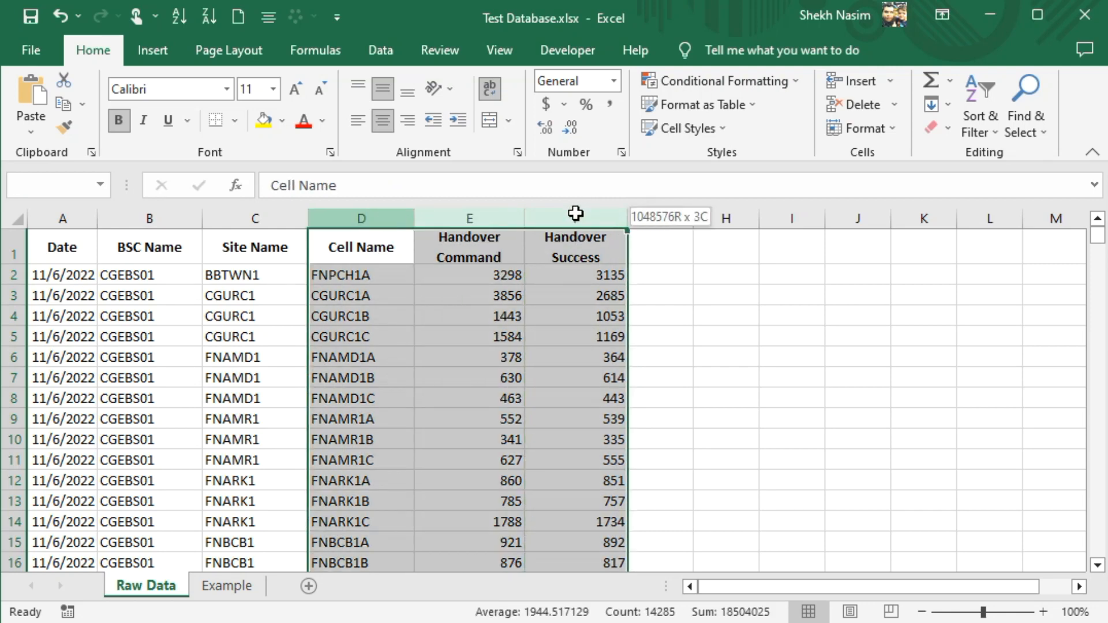
click(443, 216)
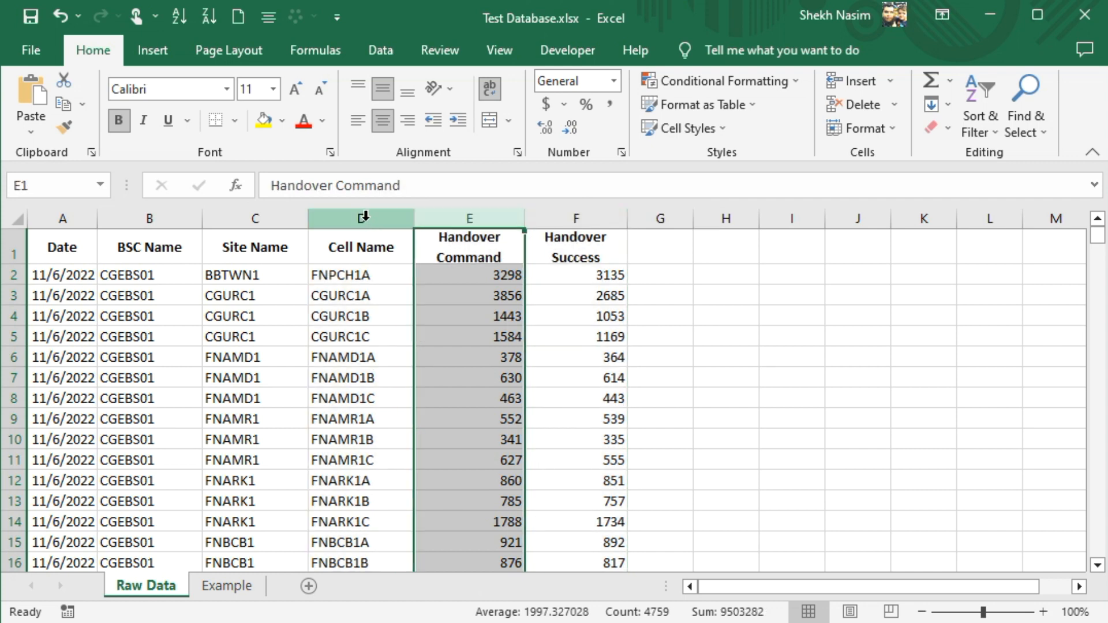
drag(365, 218, 463, 219)
Review the column index arguments of the B2 and C2 formulas in the Example sheet and the results in A2:C6
click(226, 586)
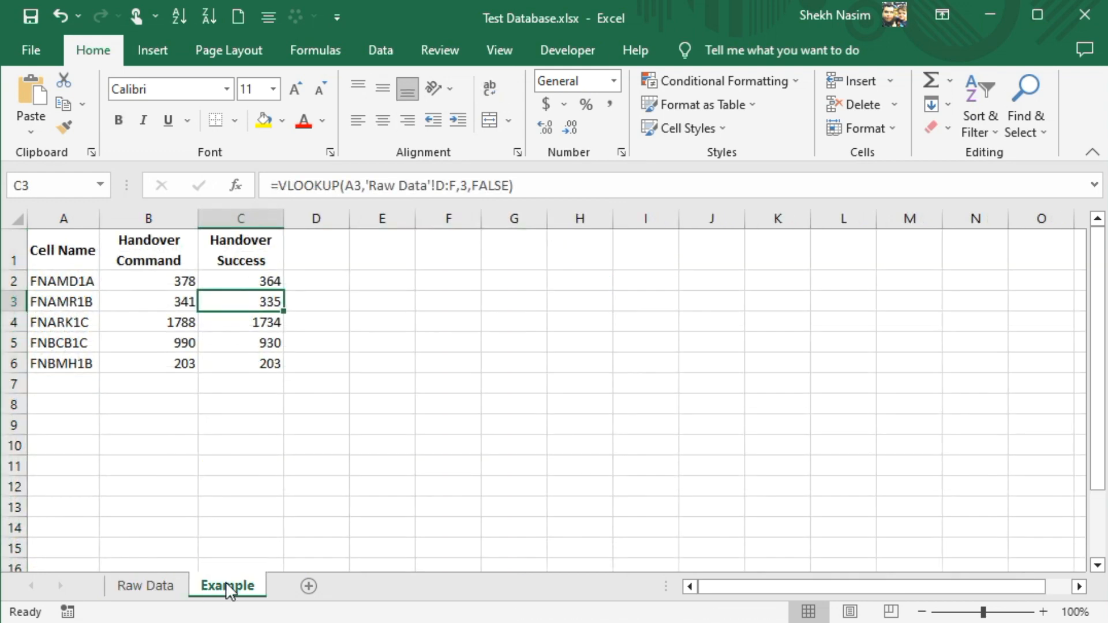
click(185, 280)
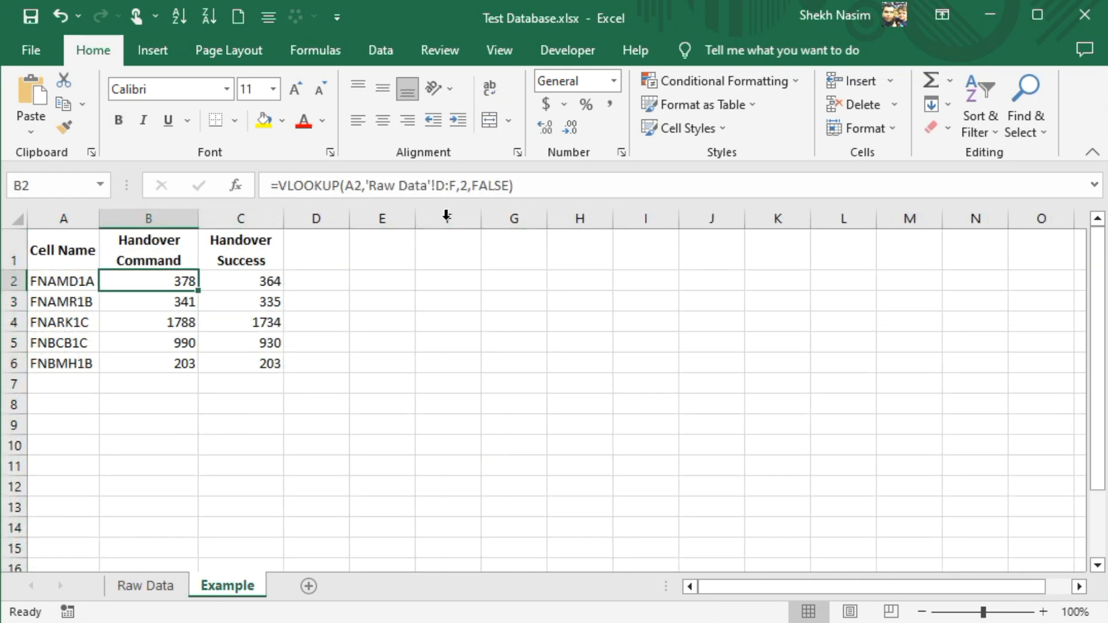
click(466, 190)
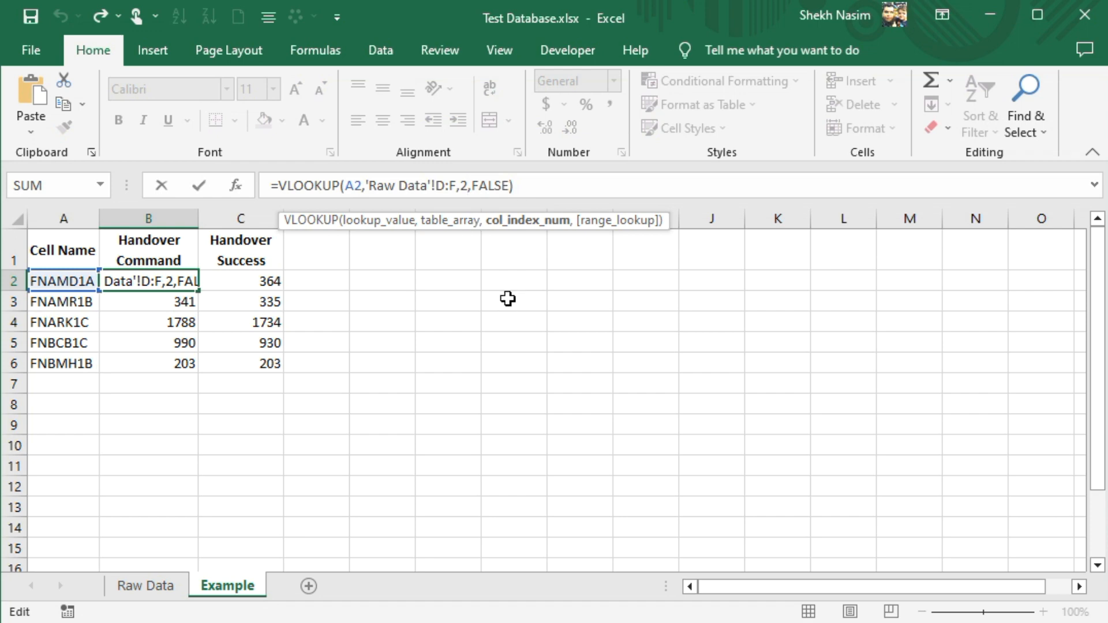
key(Return)
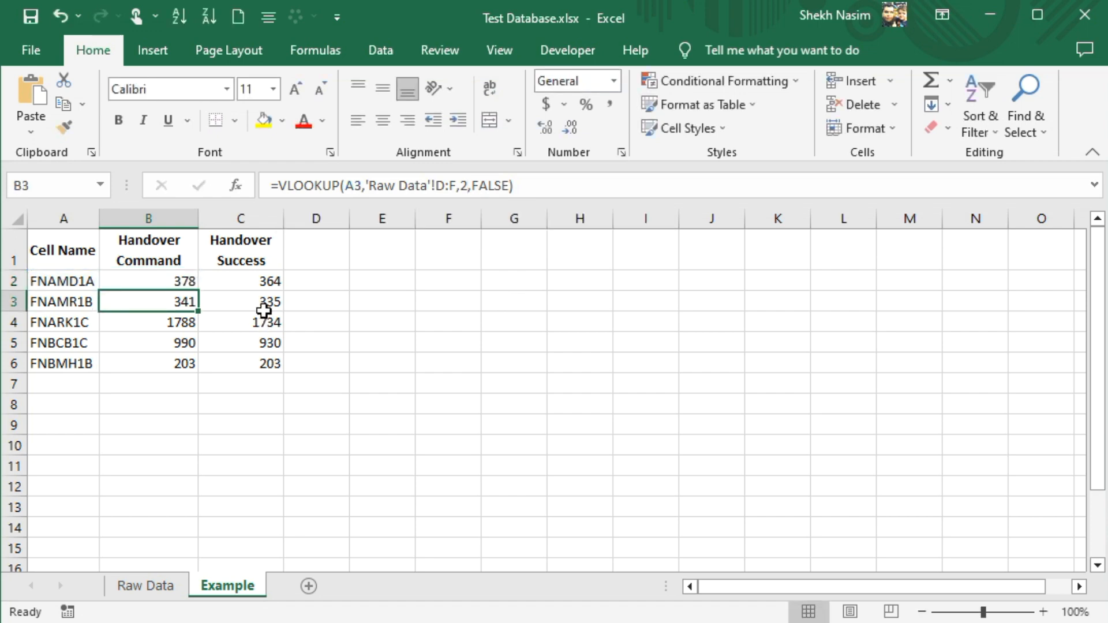
click(250, 276)
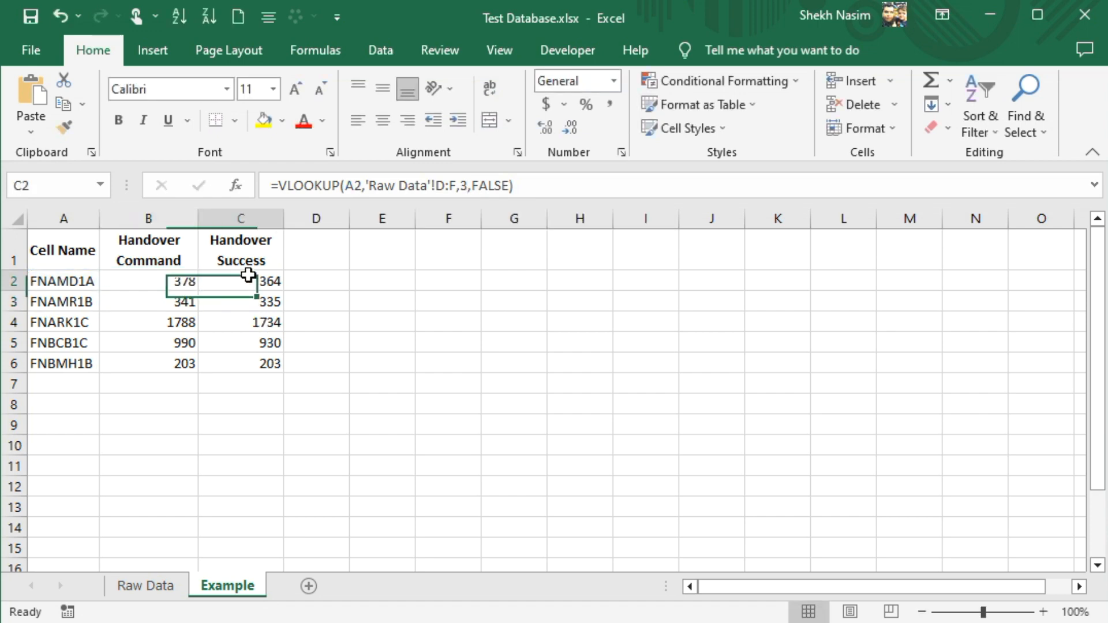
click(470, 189)
key(Return)
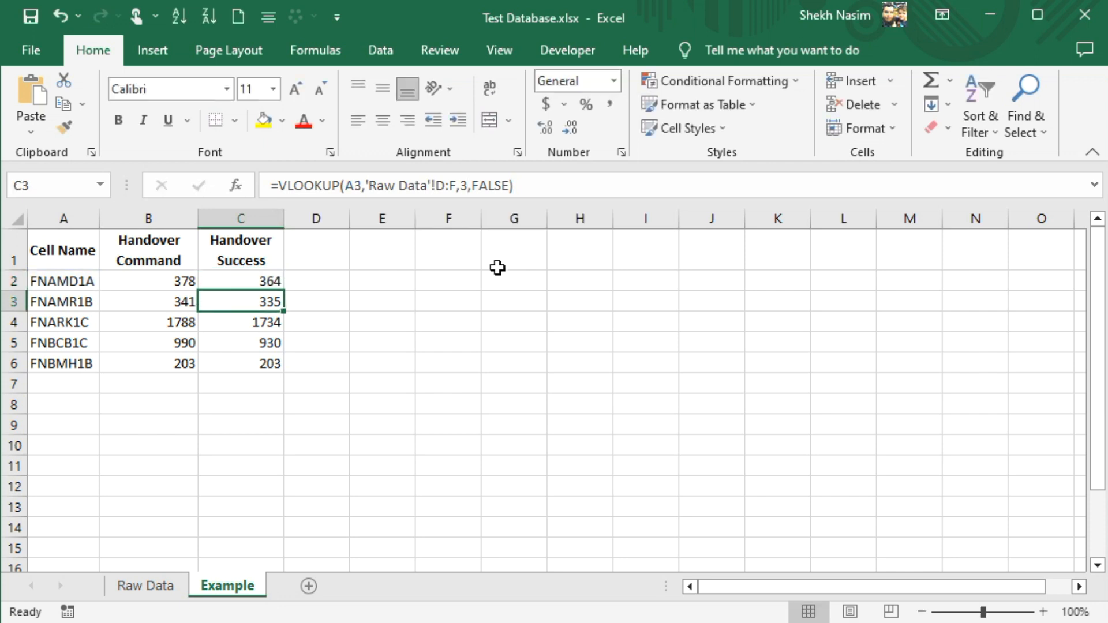
drag(75, 285, 258, 365)
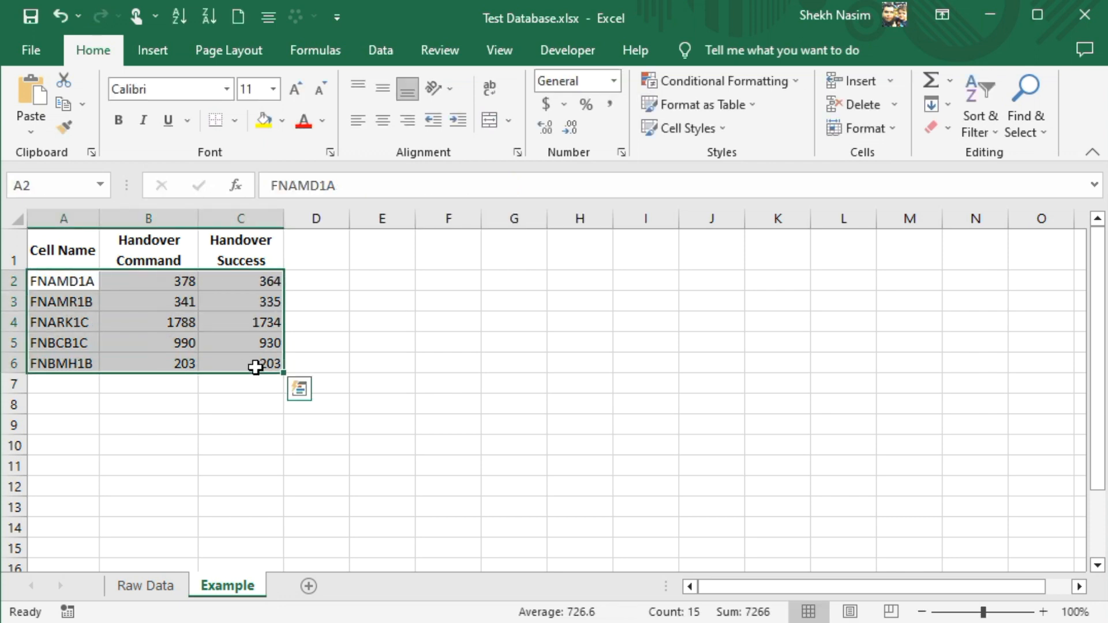
Copy cell A2 of the Example sheet and turn on filters for all columns of the Raw Data sheet
click(84, 286)
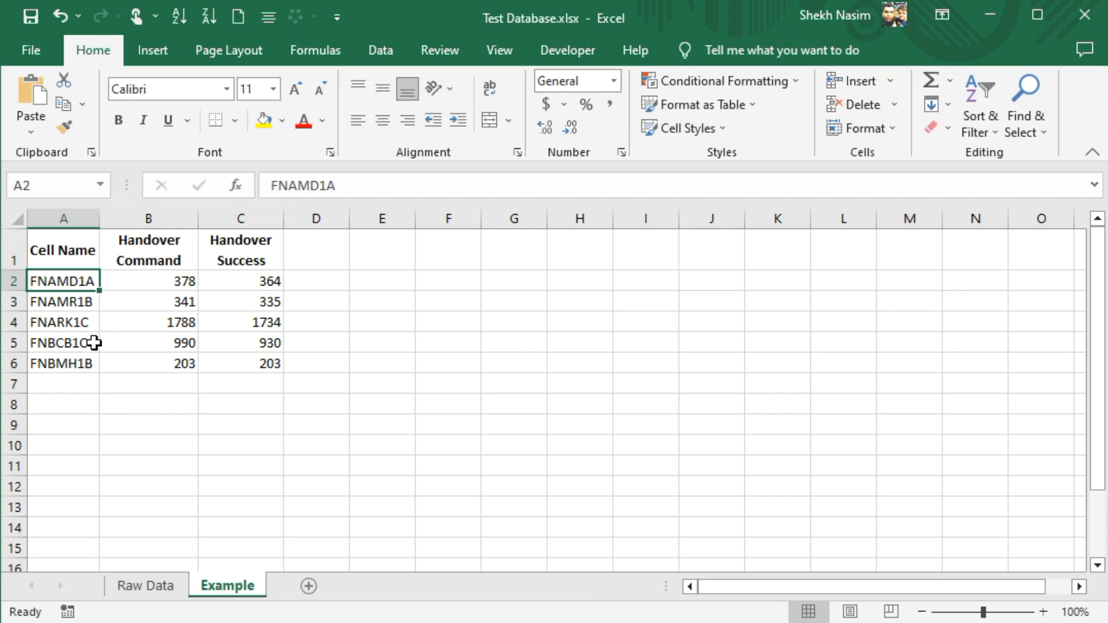
key(ctrl+c)
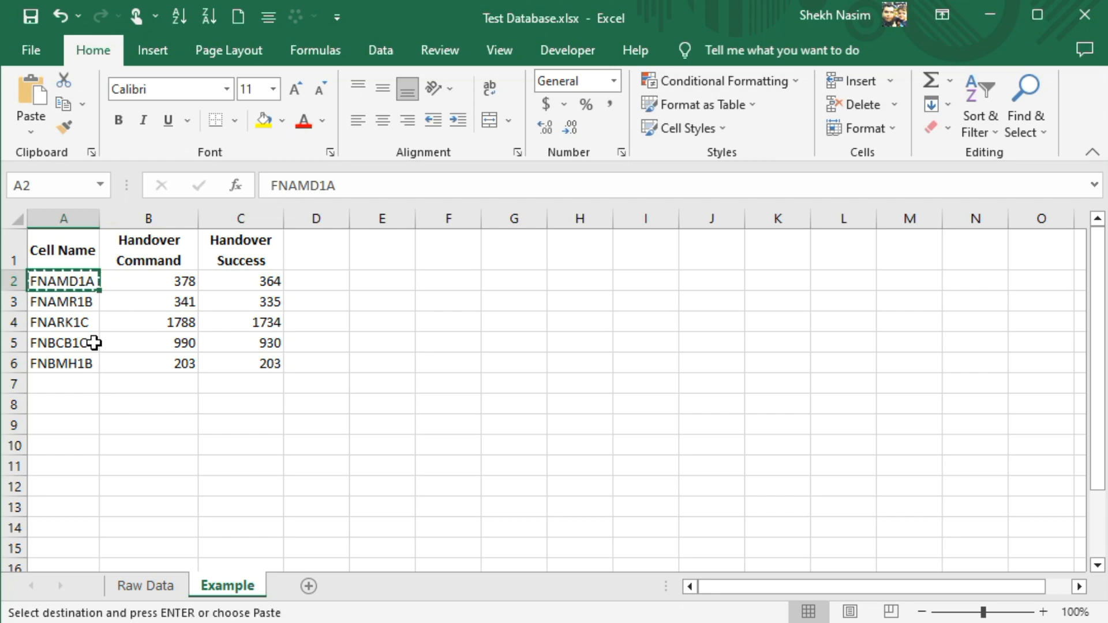
click(147, 588)
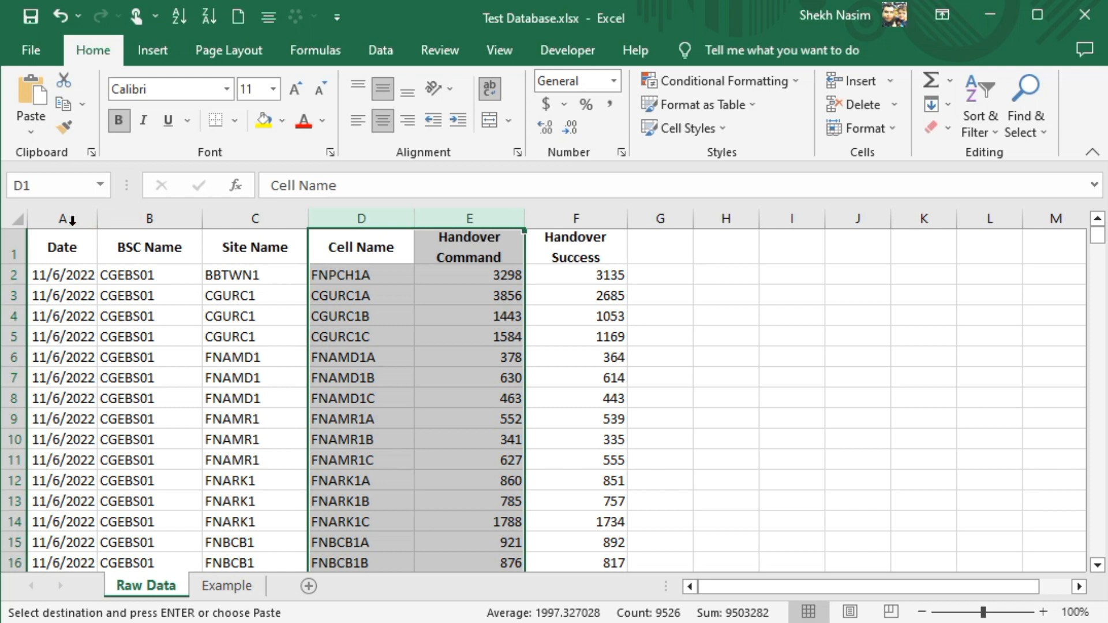
click(18, 219)
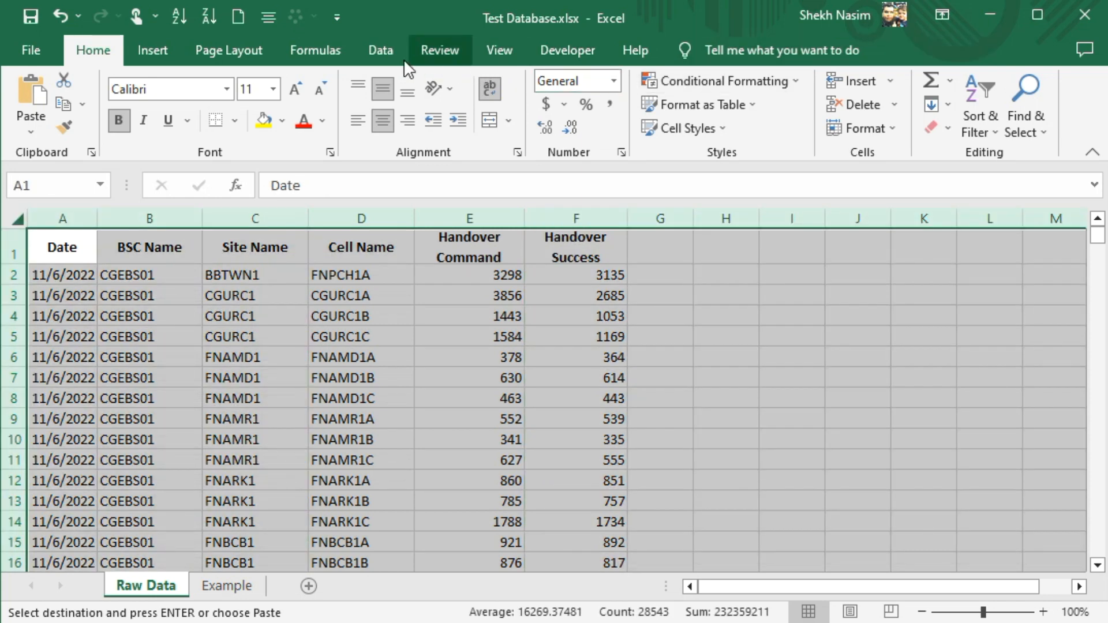
click(381, 51)
click(528, 101)
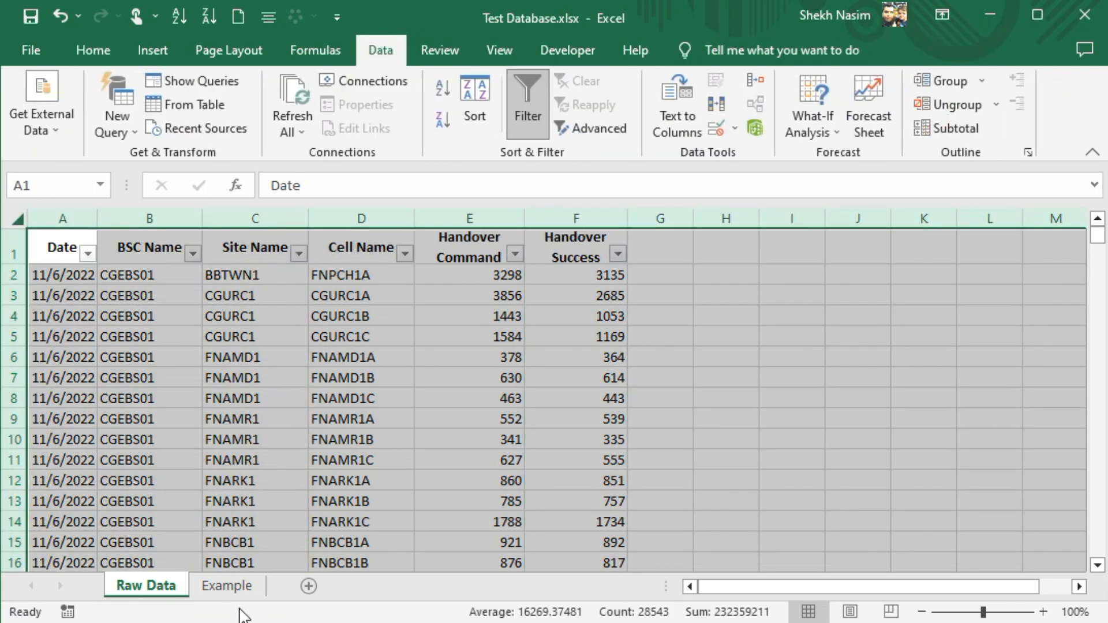
Filter the Raw Data Cell Name column by FNAMD1A, copied as text from A2 of Example, and select the row's Handover Command value
click(234, 589)
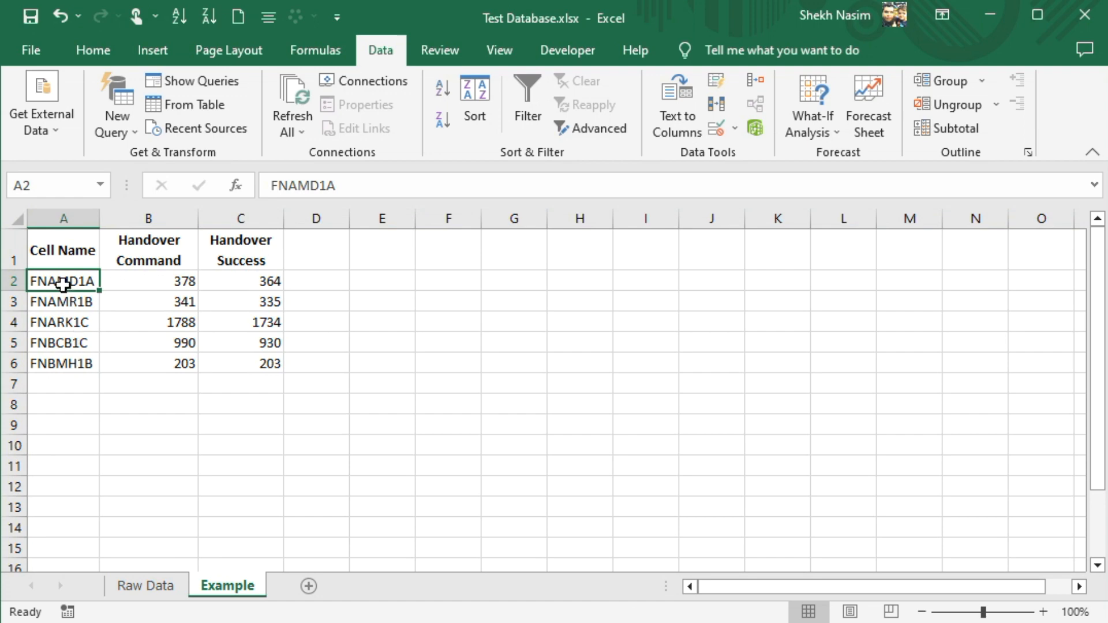
double_click(349, 185)
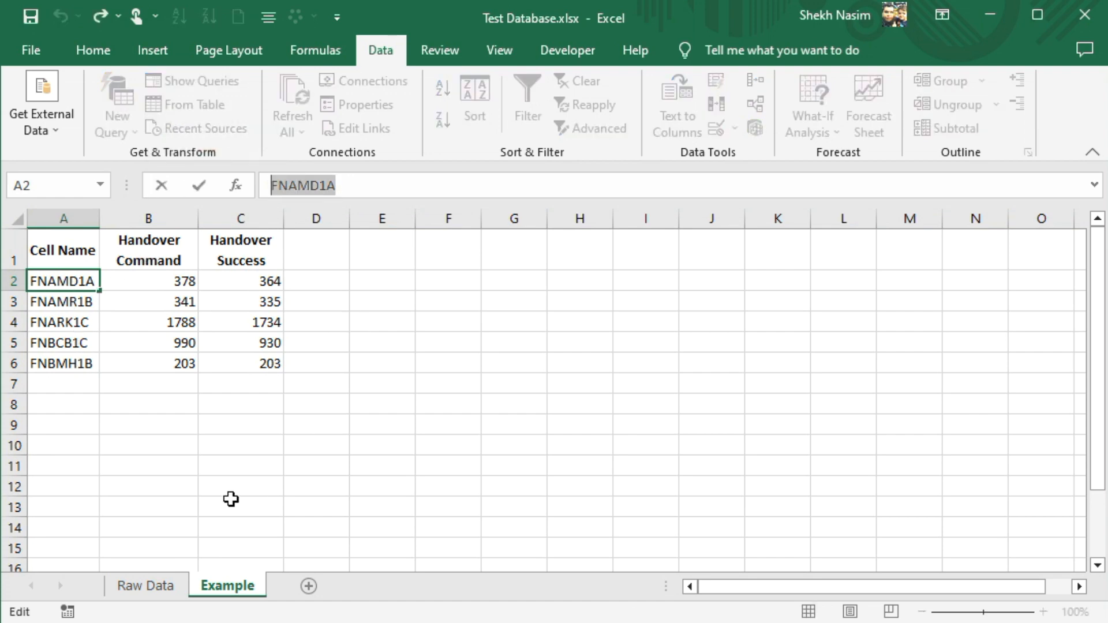
click(145, 586)
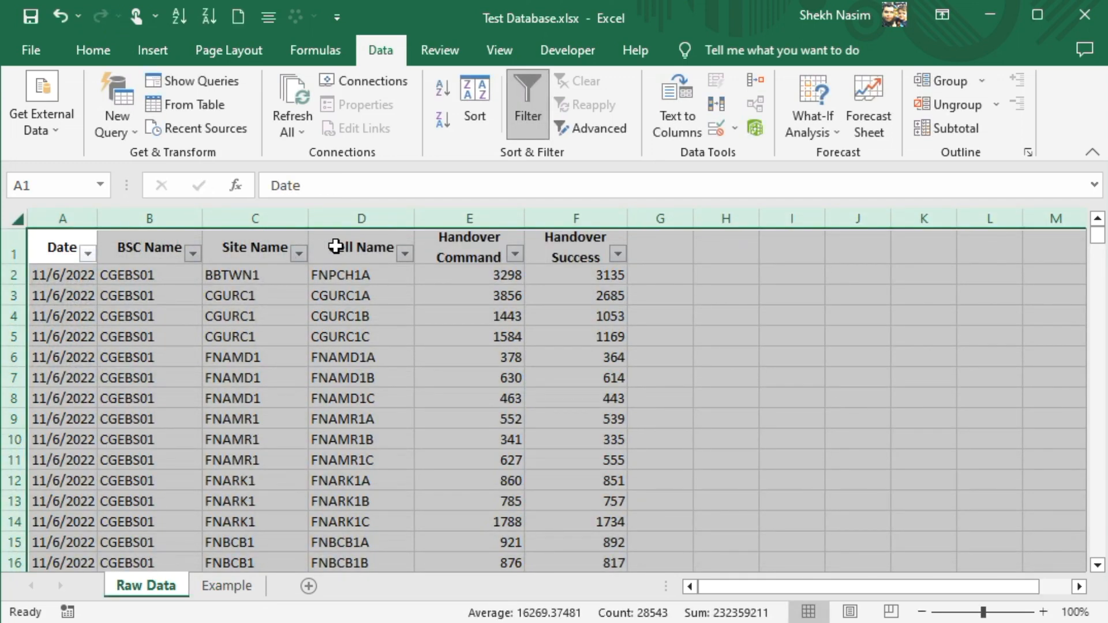
click(405, 254)
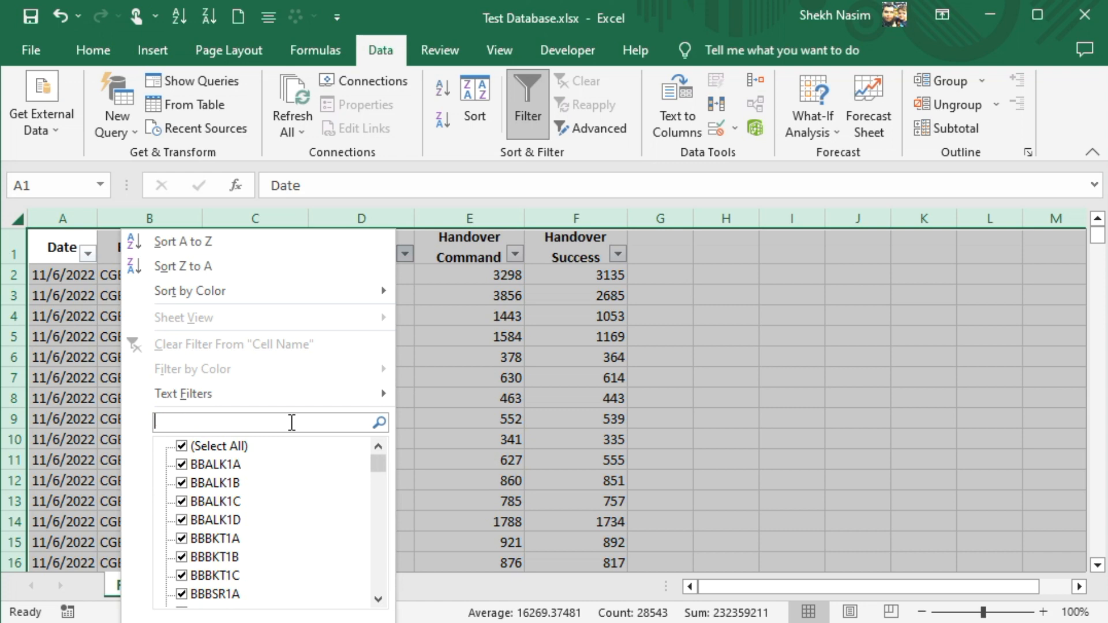
key(ctrl+v)
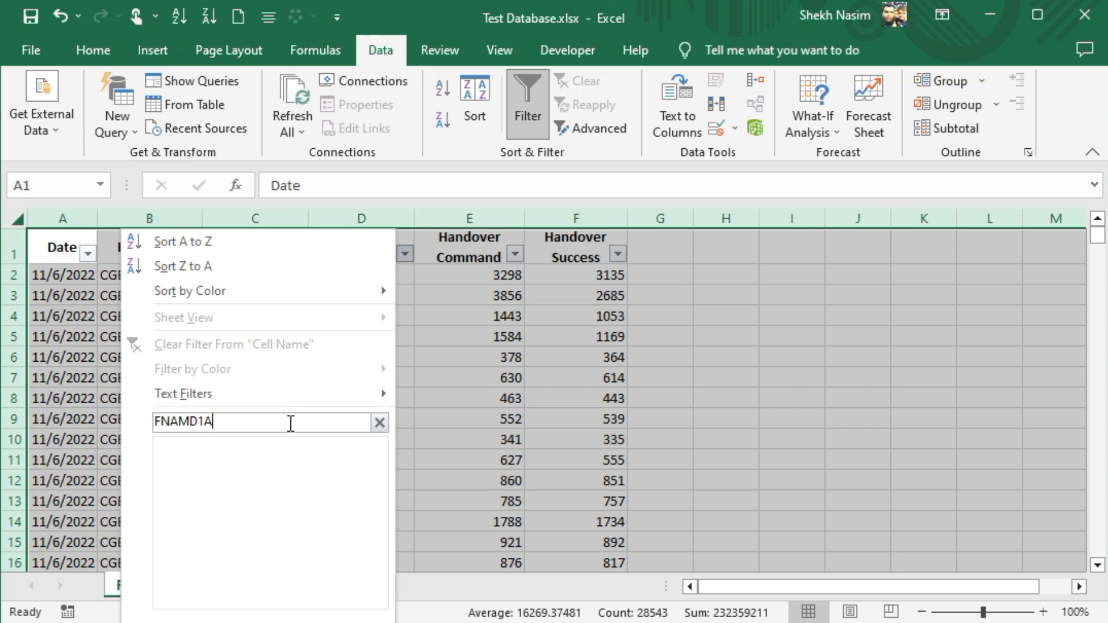
key(Return)
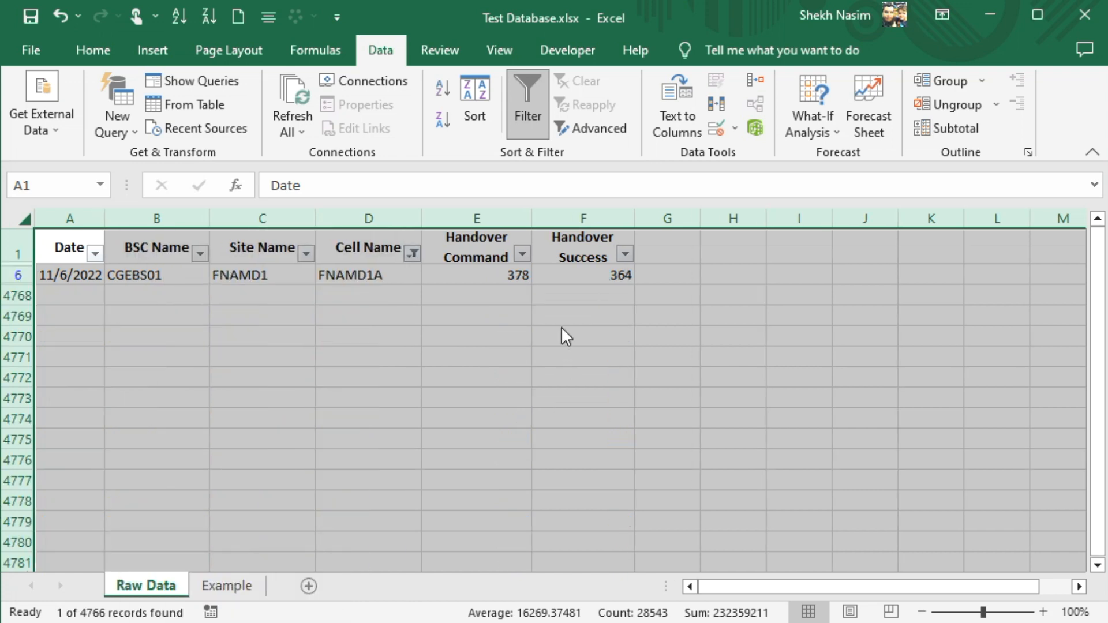
click(483, 262)
click(486, 276)
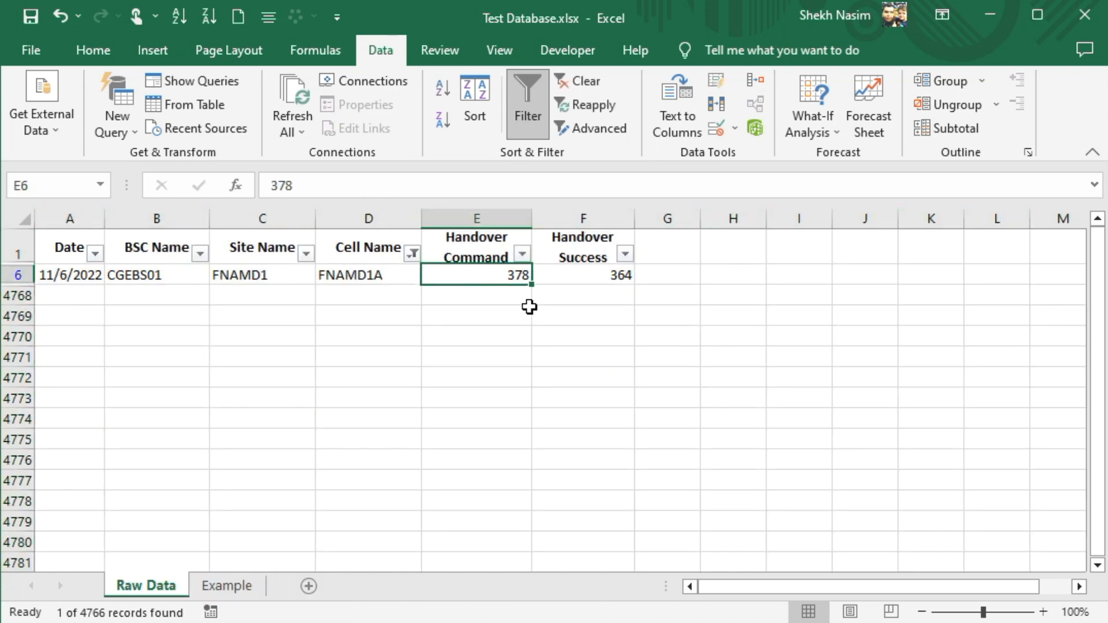
Compare the filtered row's Handover Success value in Raw Data with the B2 and C2 results in the Example sheet, then review B2:C6
click(595, 277)
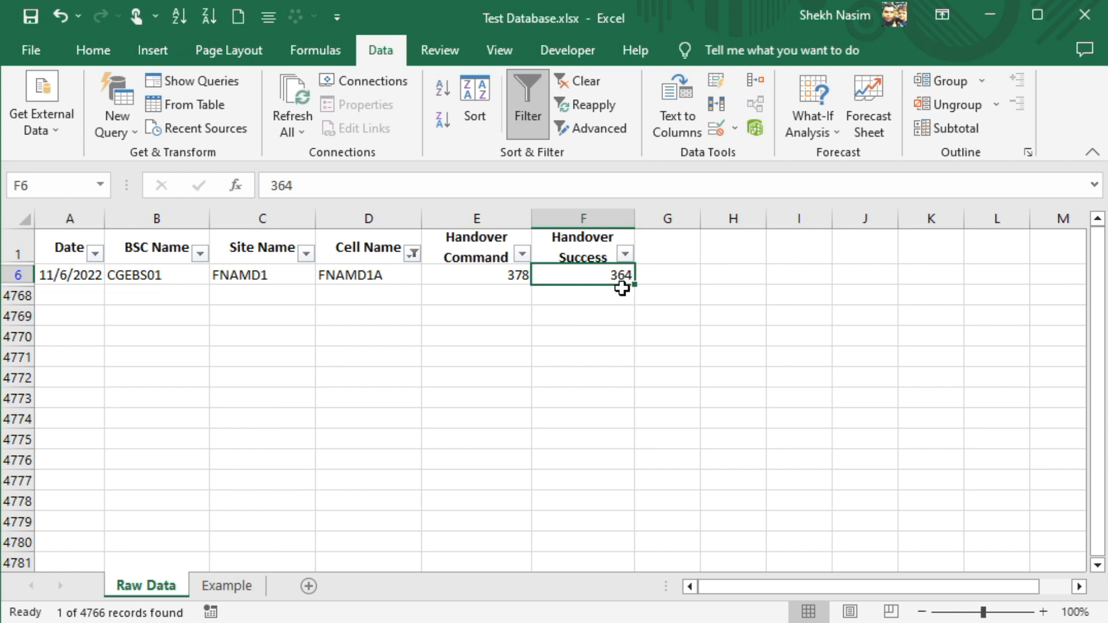
click(231, 585)
click(173, 284)
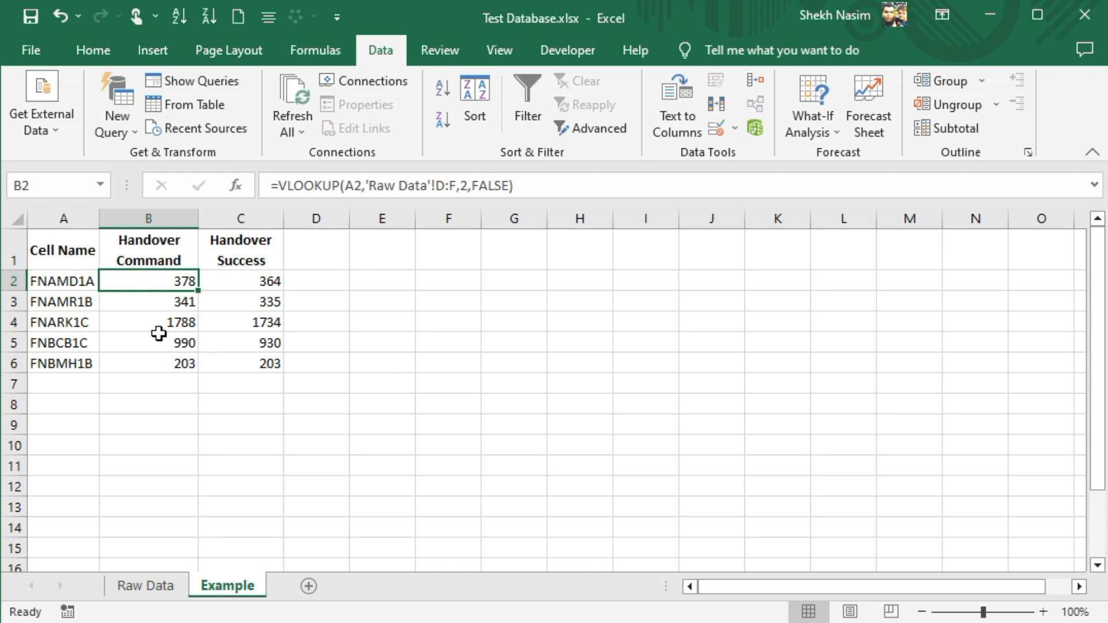
click(231, 278)
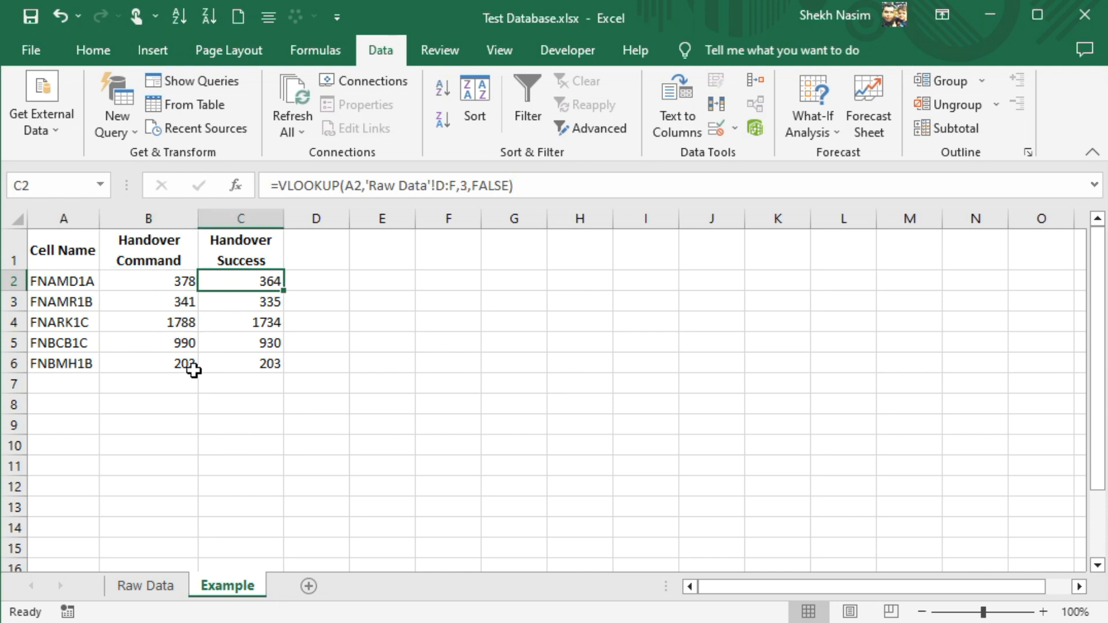
drag(168, 296, 277, 363)
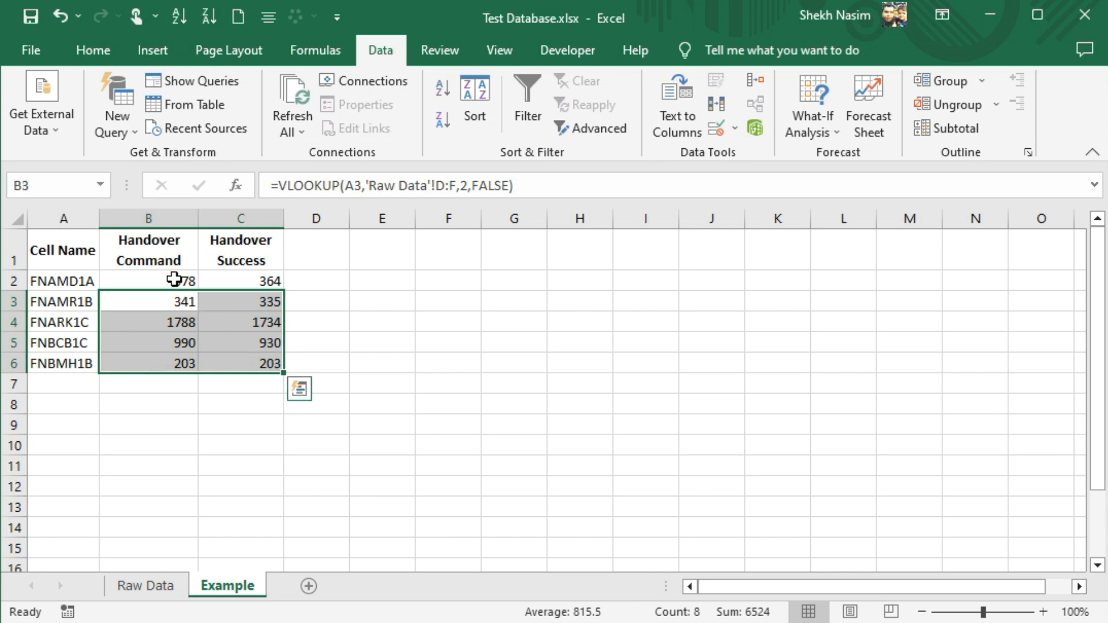
drag(173, 279, 237, 358)
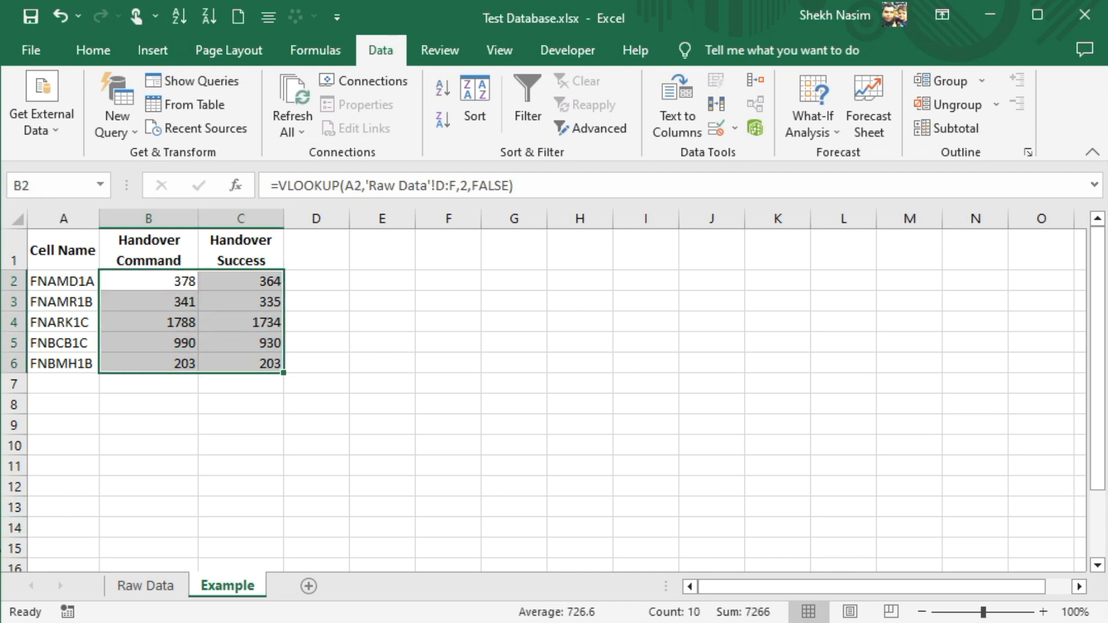
click(186, 622)
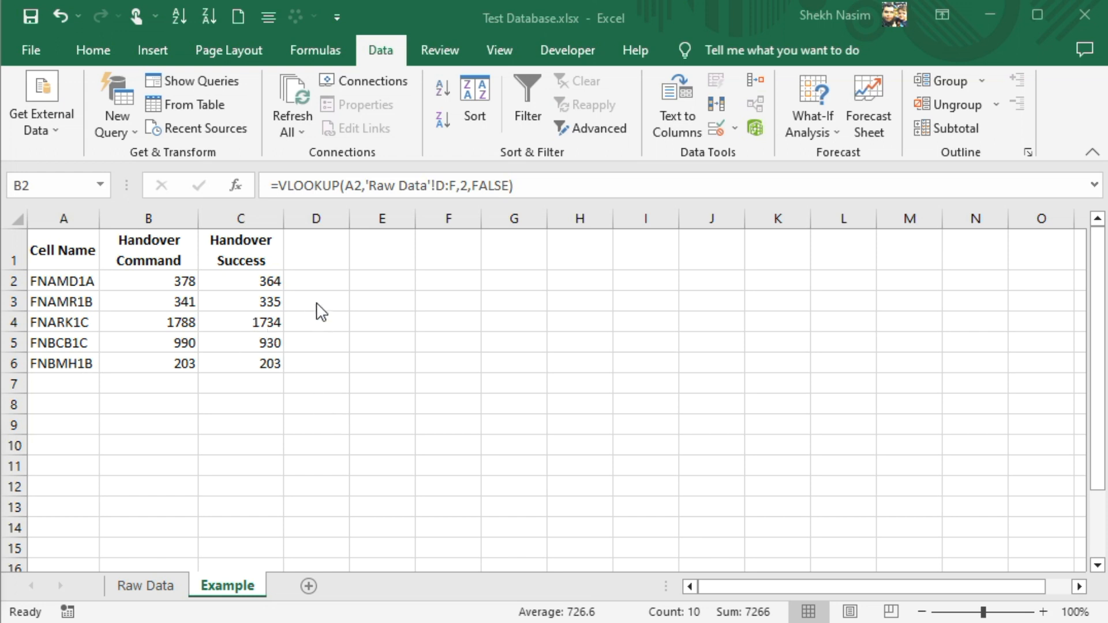
Examine the Cell Name entries in column D of the Raw Data sheet as the lookup column
key(ctrl+Page_Up)
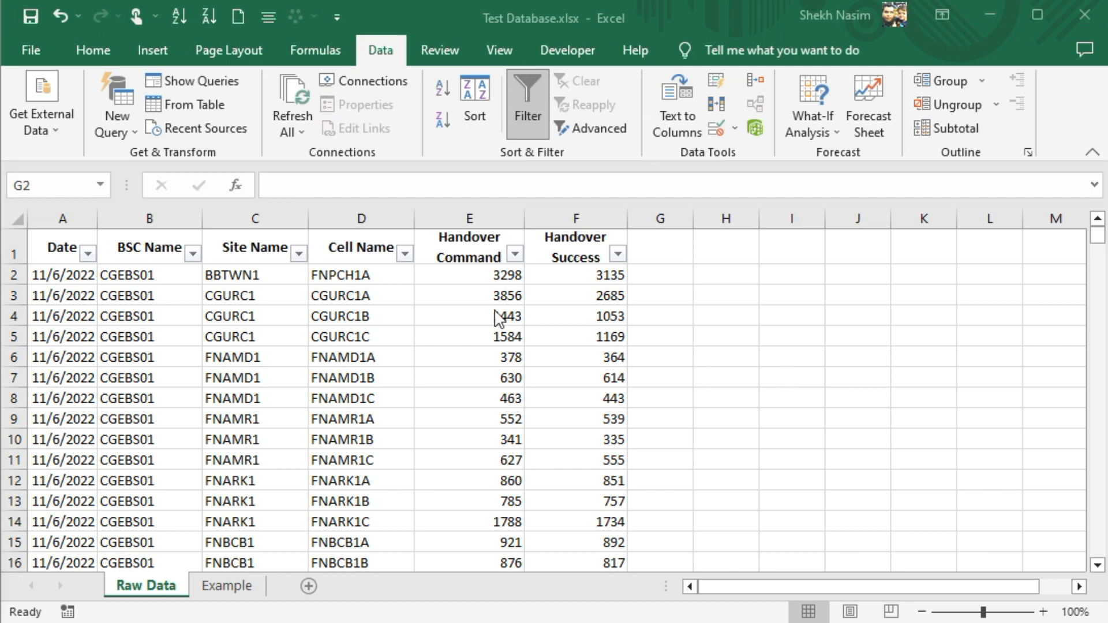
click(367, 218)
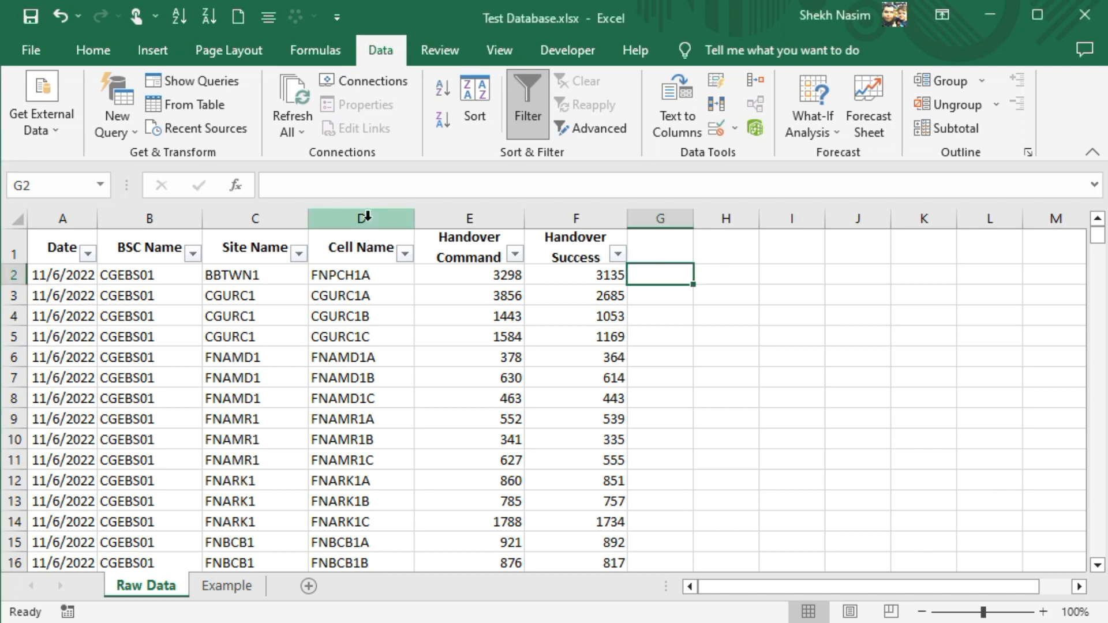
drag(378, 280, 366, 444)
drag(354, 483, 371, 280)
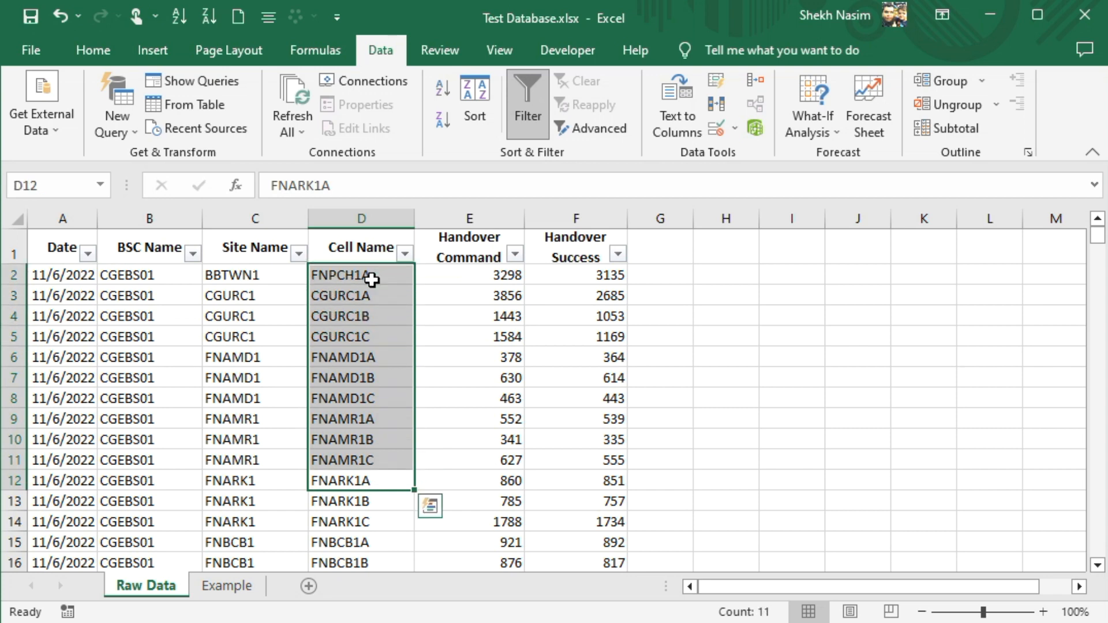
click(379, 219)
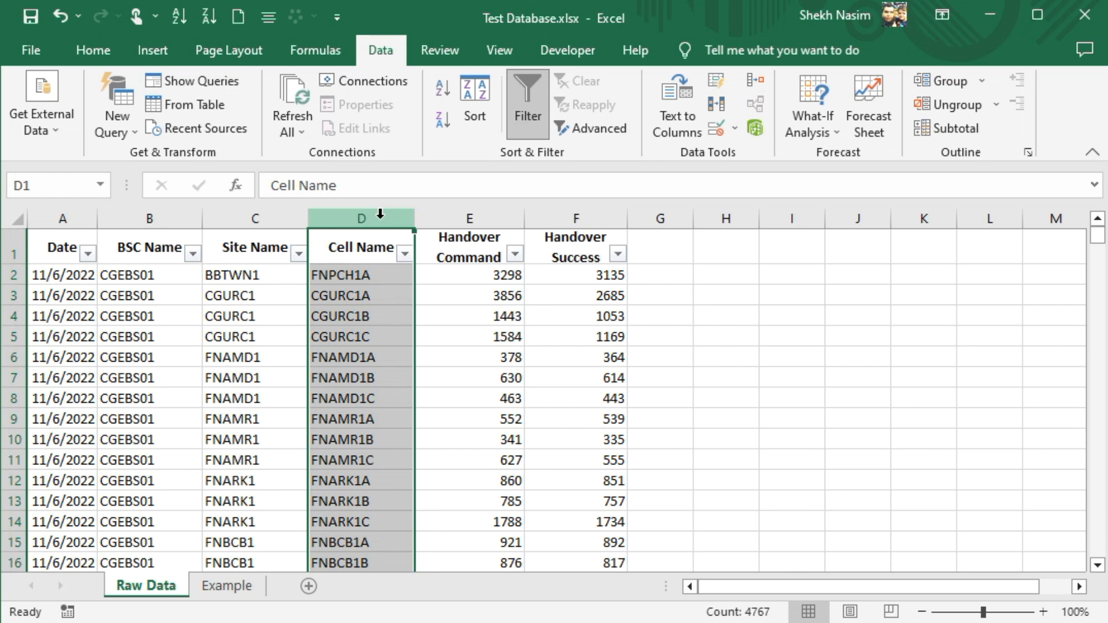
click(644, 274)
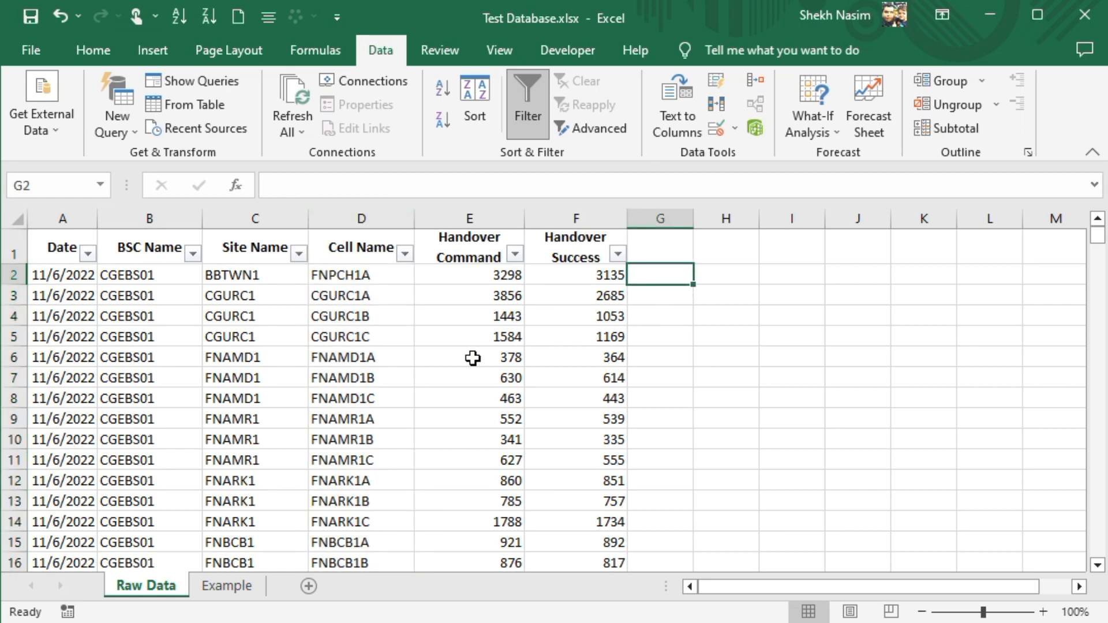
click(372, 277)
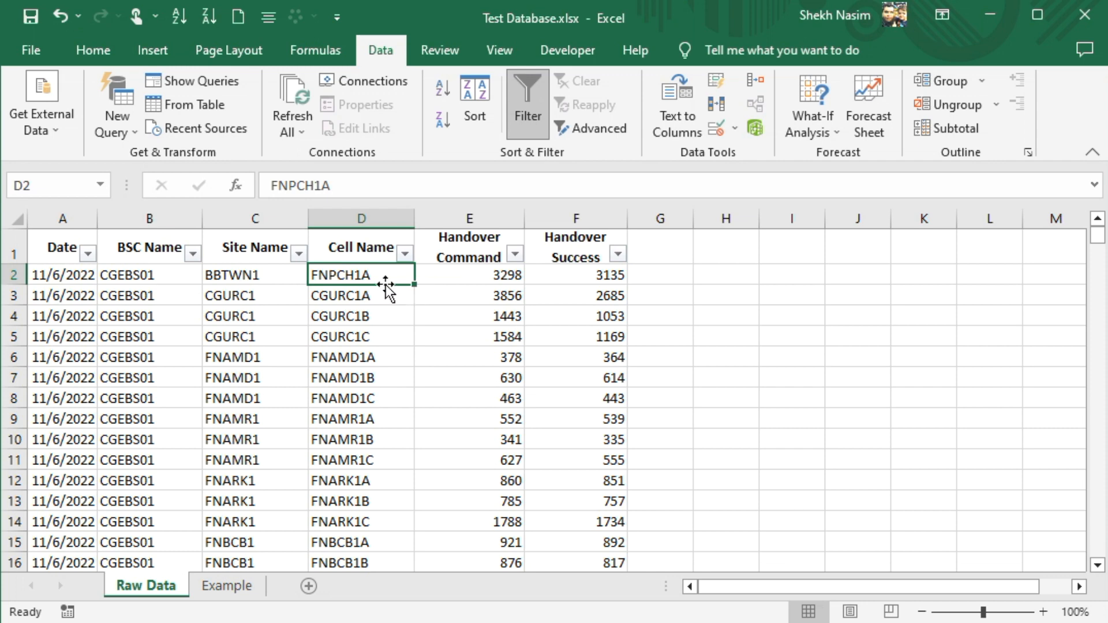
click(373, 220)
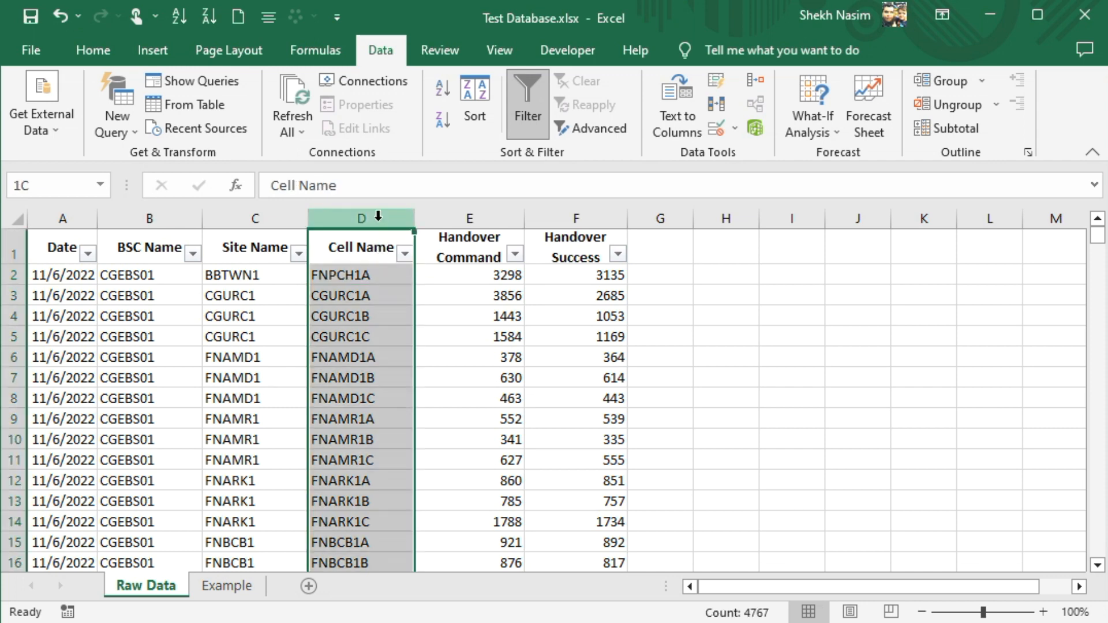
Enter =COUNTIF(D:D,D2) in cell G2 of the Raw Data sheet to count occurrences of each cell name
click(653, 280)
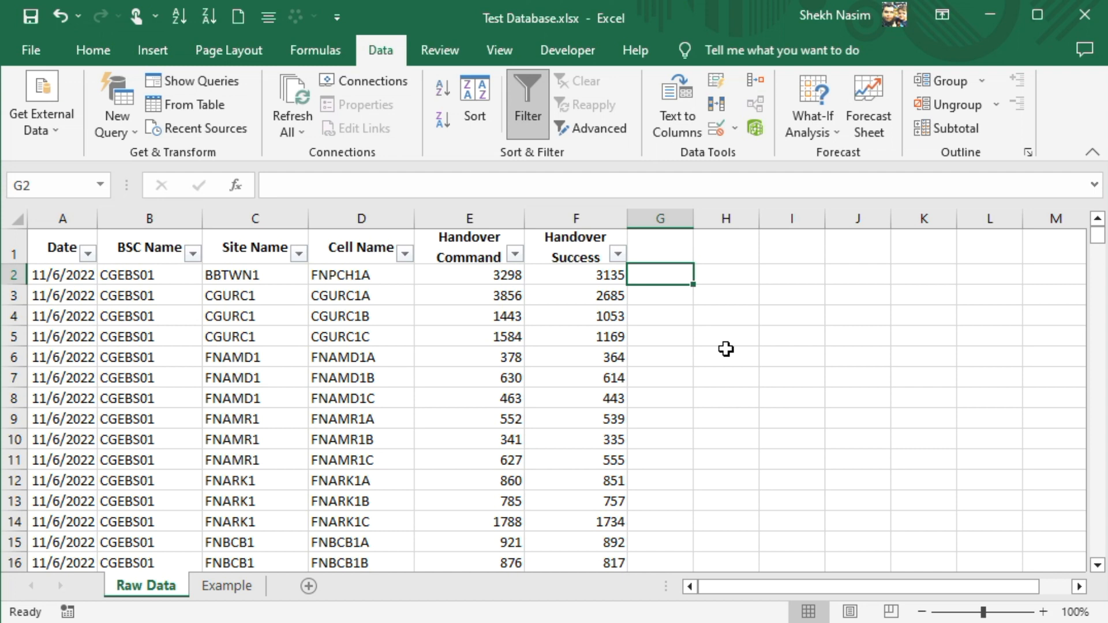
text(=)
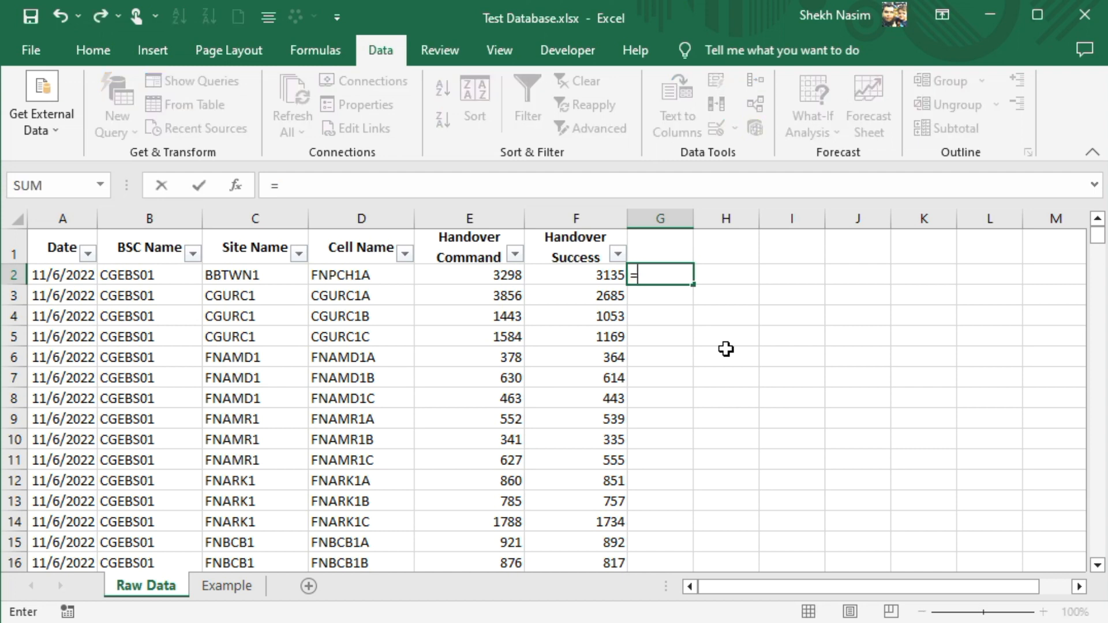
text(countif)
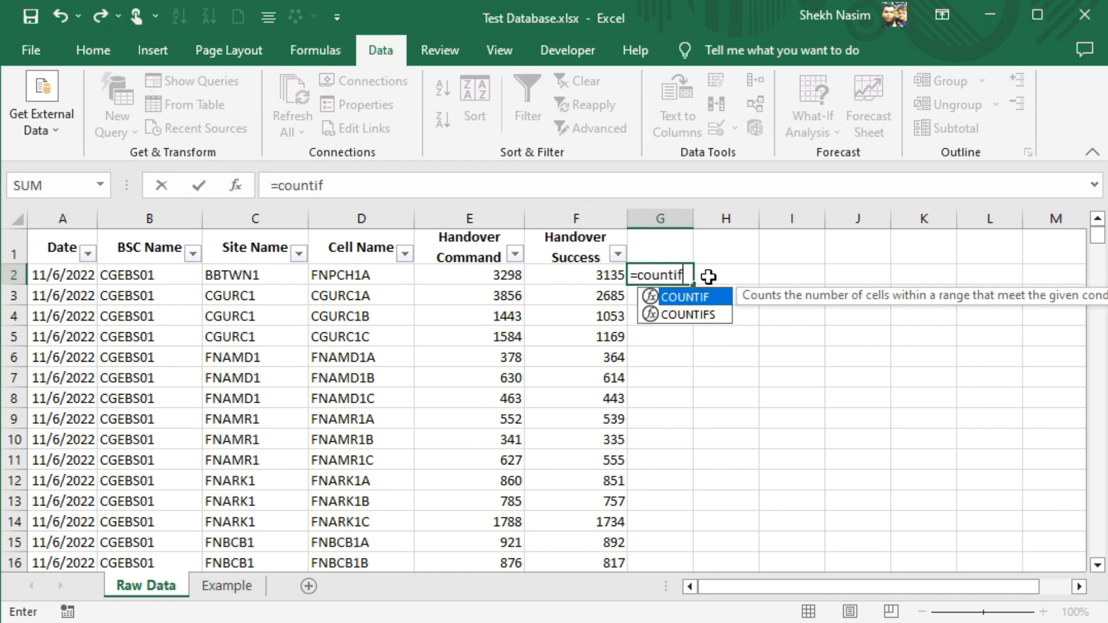
double_click(698, 296)
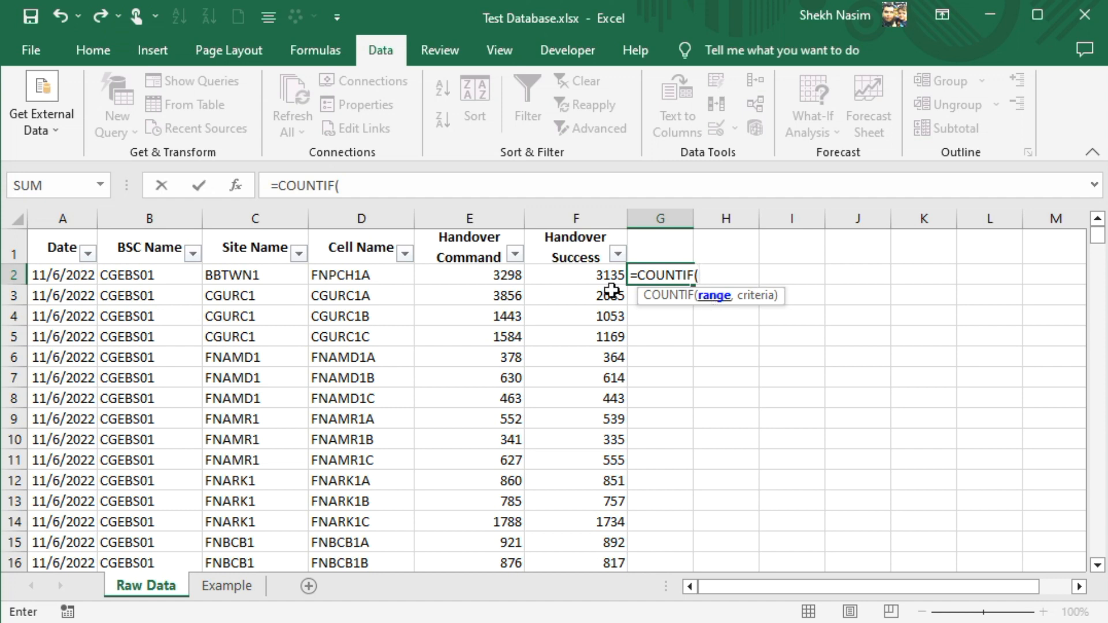
click(370, 212)
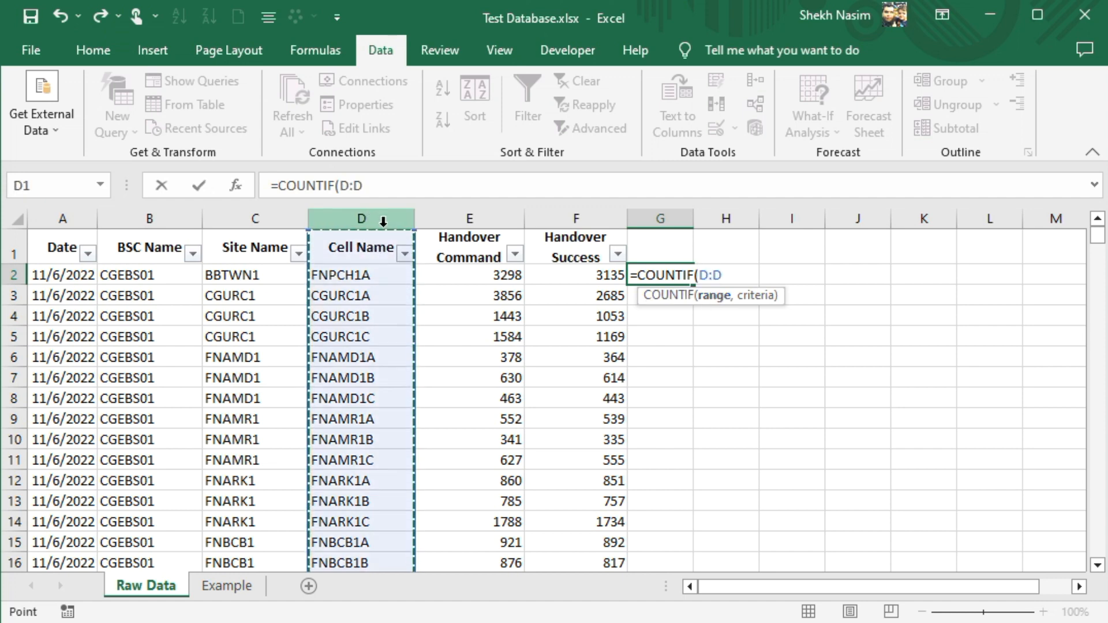
text(,)
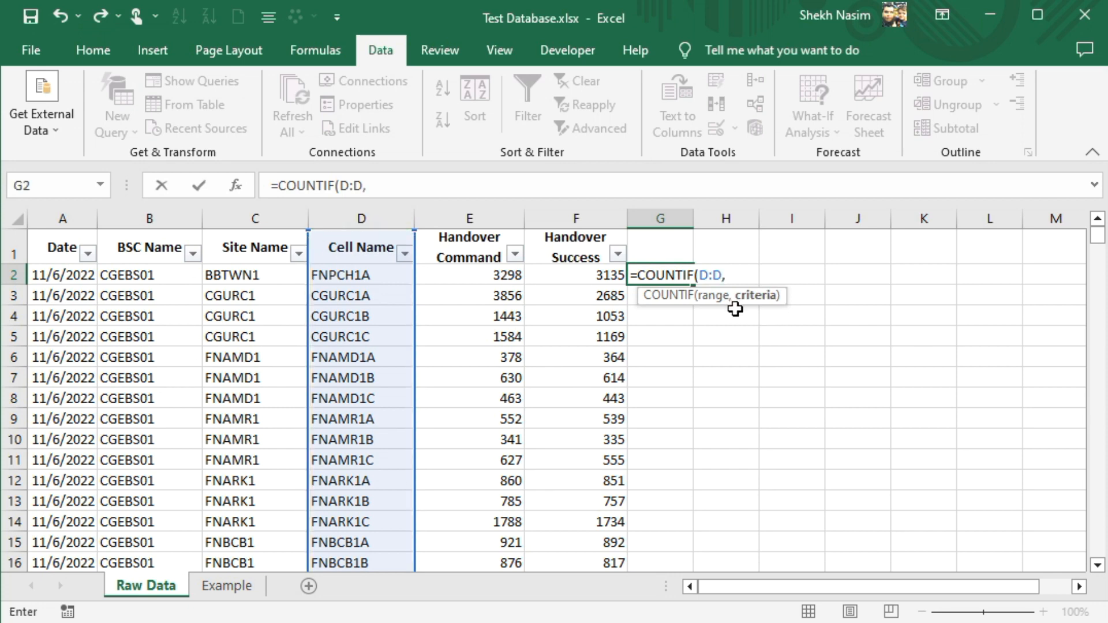
click(342, 277)
key(Return)
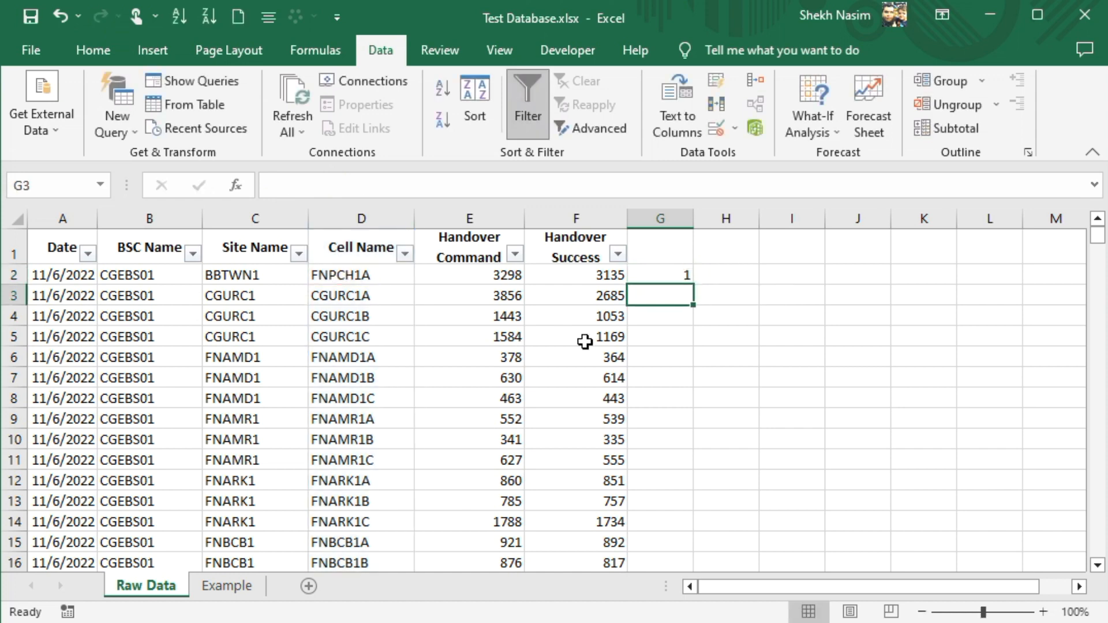
Fill the COUNTIF formula from G2 down the column and reset the sheet's filters to include column G
click(657, 274)
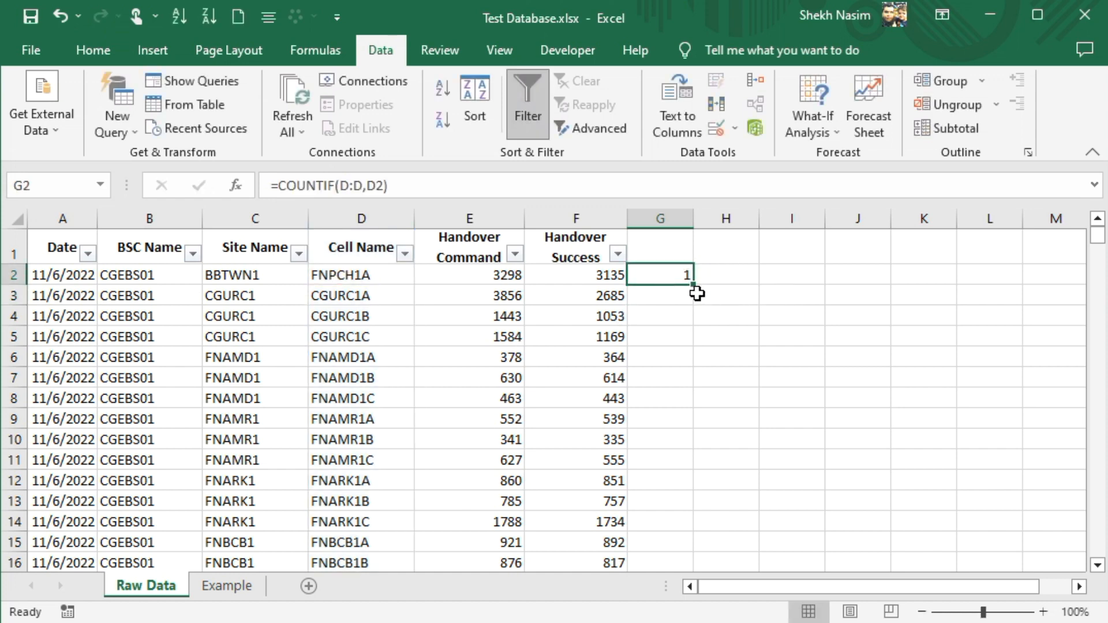
double_click(695, 285)
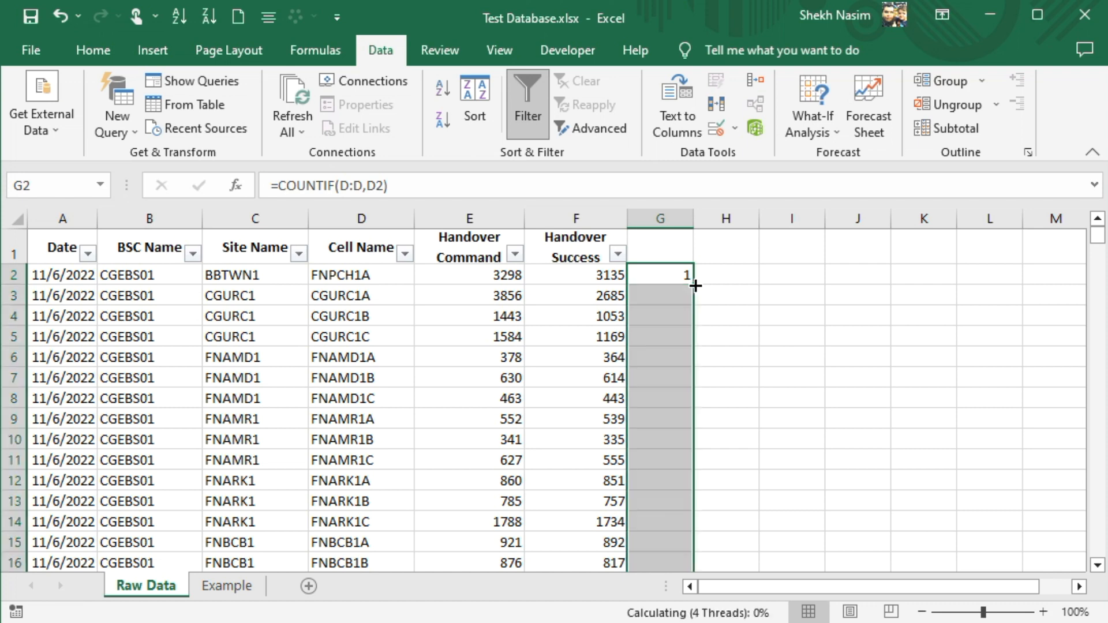
click(14, 218)
click(520, 109)
click(521, 109)
Review the COUNTIF results in column G against the matching Cell Name entries in column D
click(663, 317)
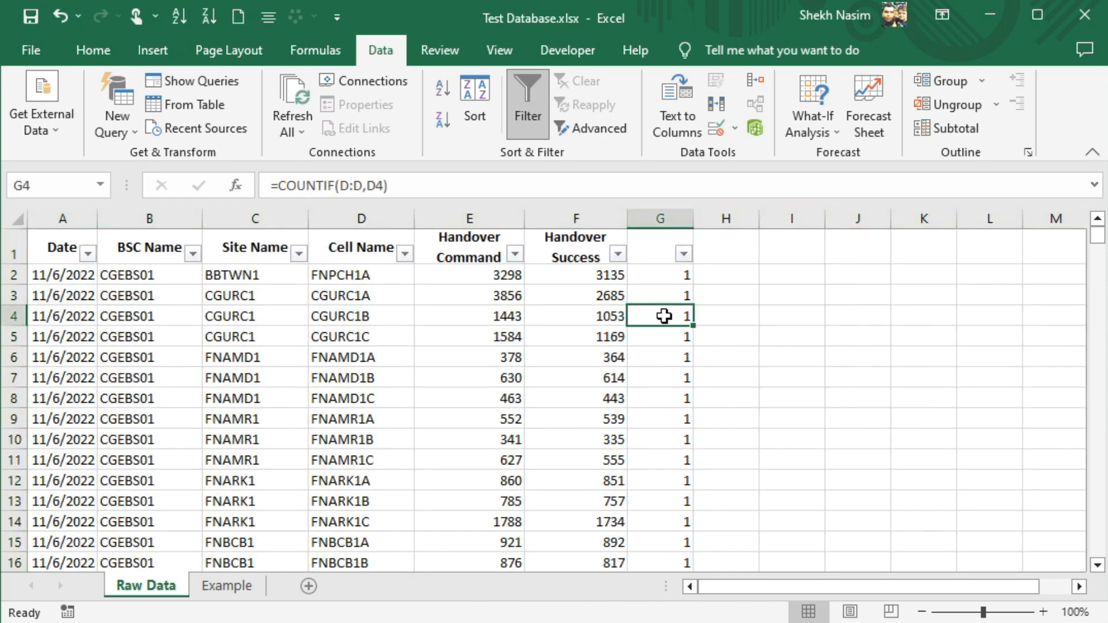
drag(358, 281, 358, 371)
click(682, 275)
drag(676, 295, 680, 362)
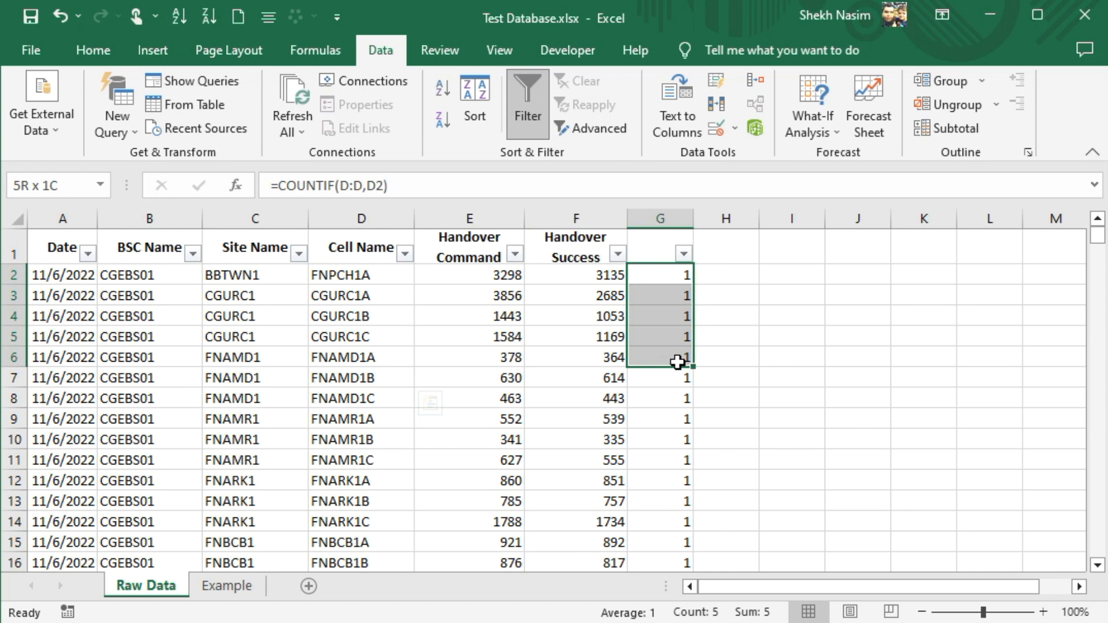
click(339, 245)
key(ctrl+shift+Down)
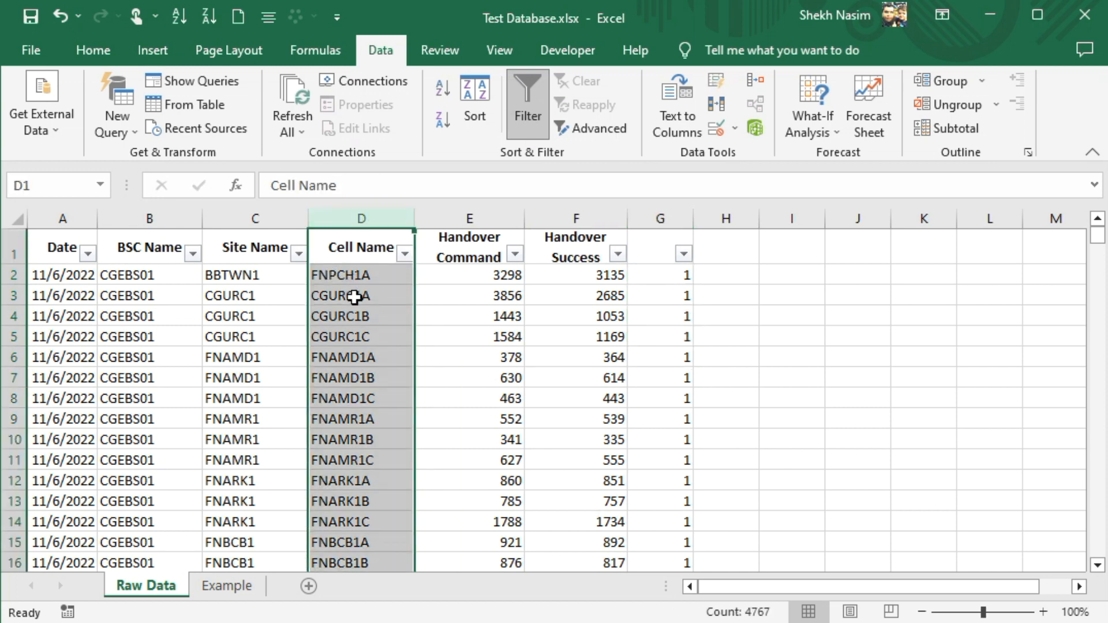
click(345, 341)
click(677, 321)
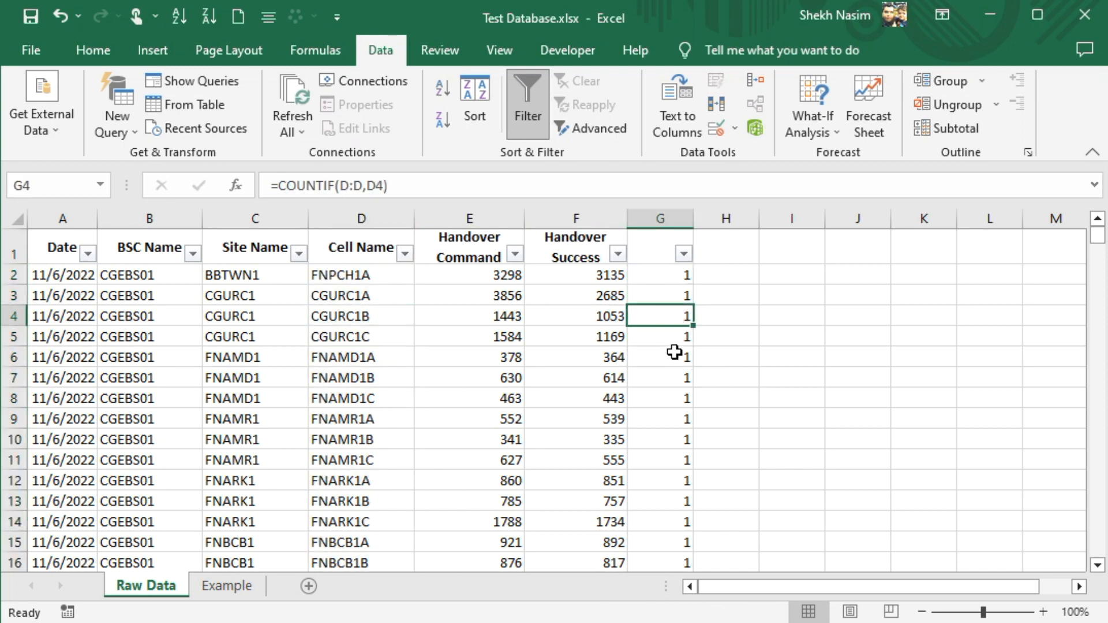
click(344, 360)
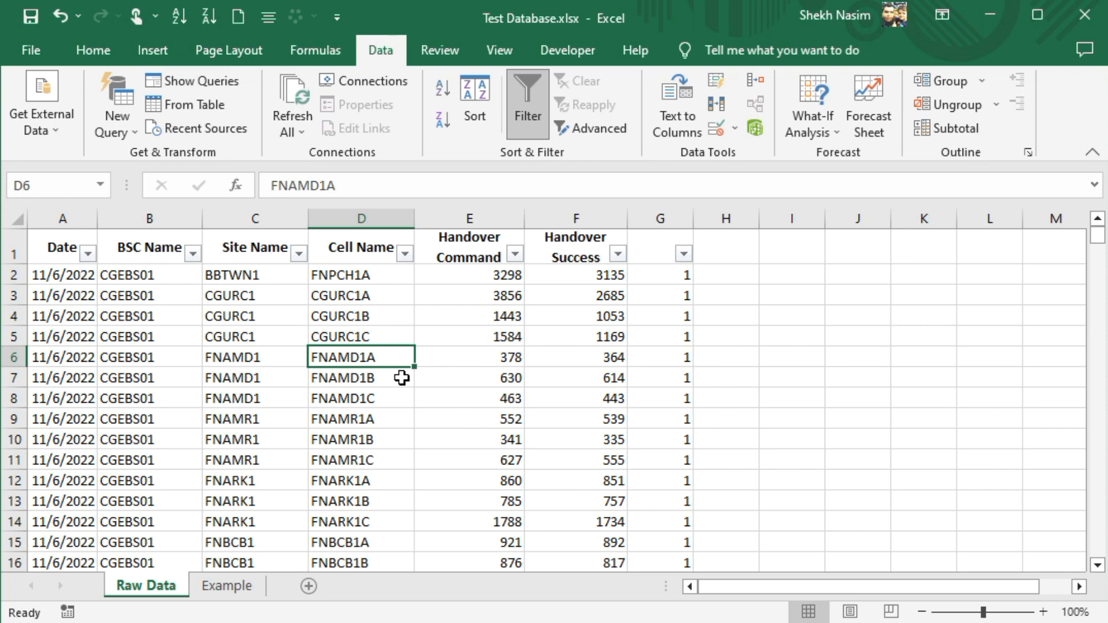
click(669, 361)
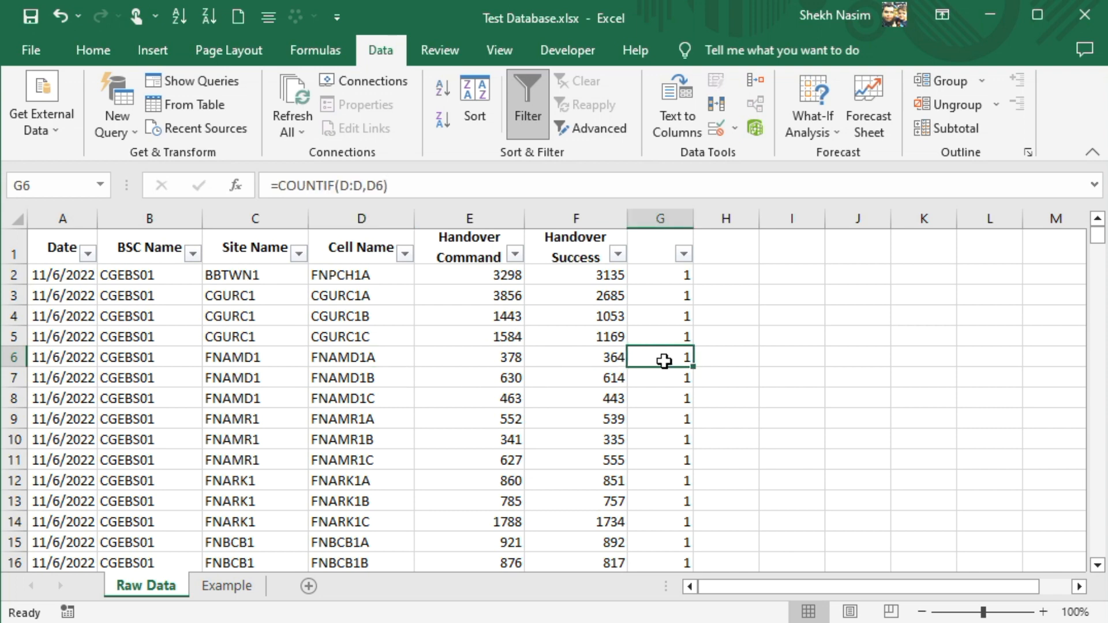
Filter column G to show only the rows with a count of 7, and review their cell names in column D
click(683, 254)
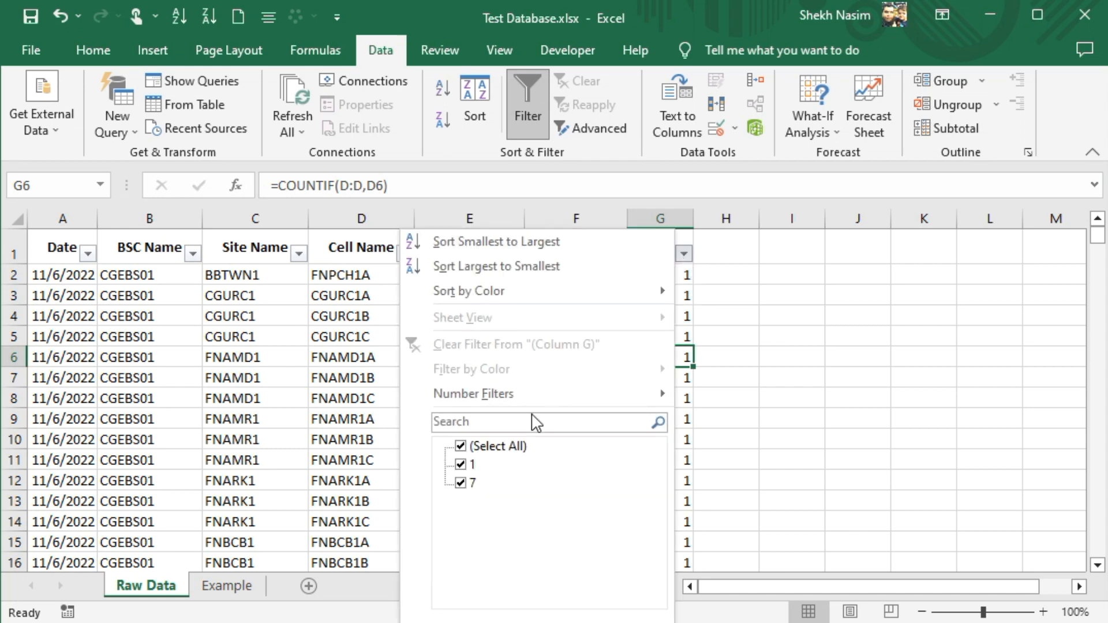
click(467, 465)
key(Return)
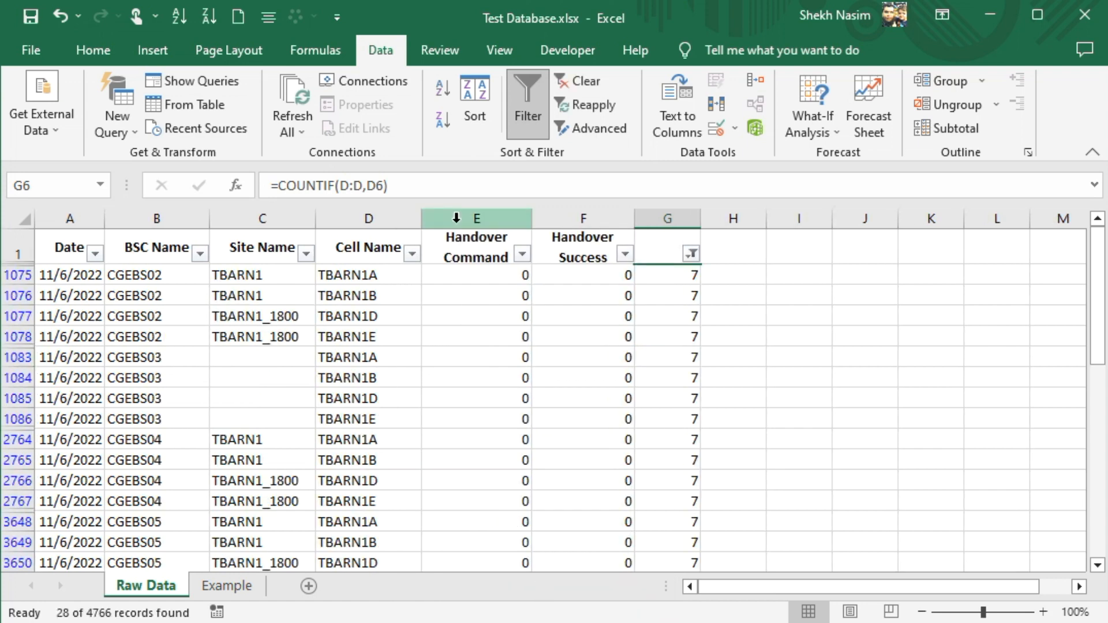
drag(379, 277, 359, 461)
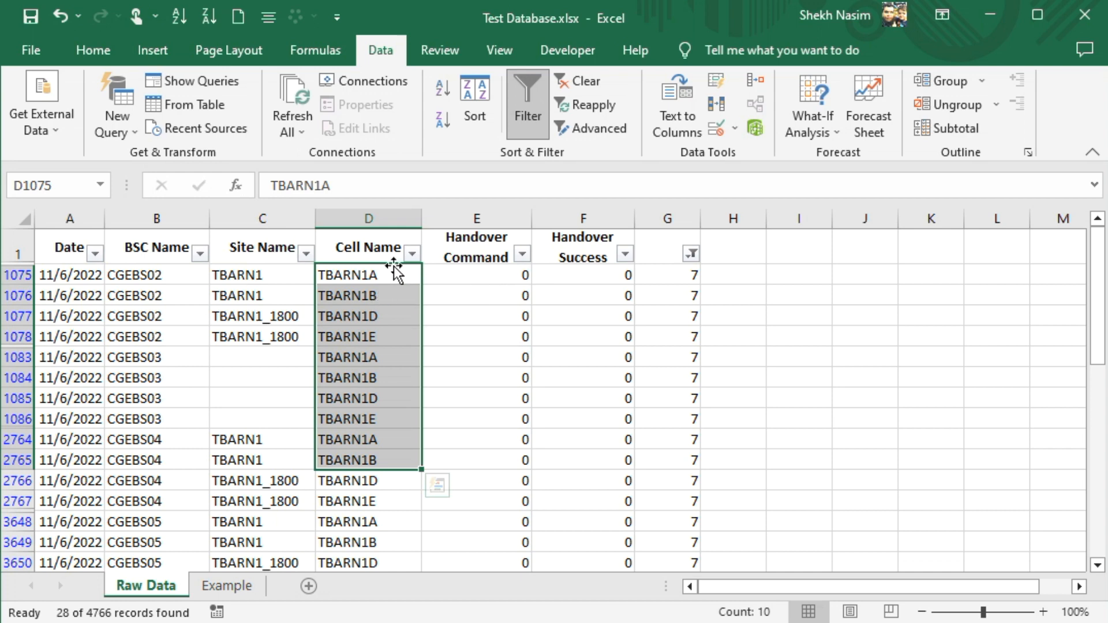
click(381, 218)
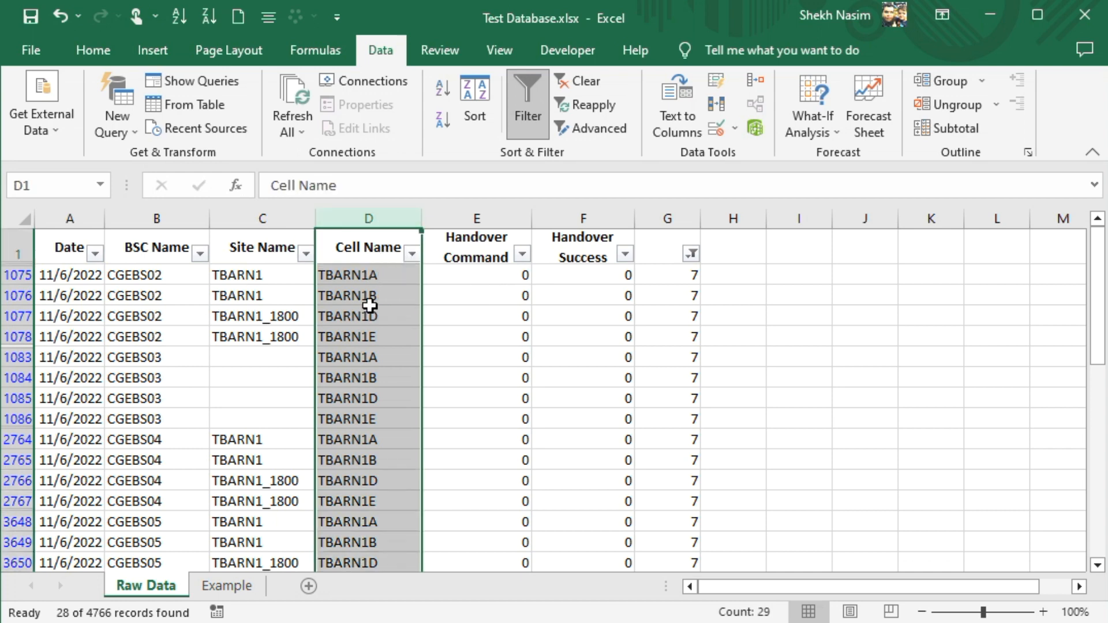
Filter the Cell Name column of Raw Data to show only TBARN1A, using the name copied from D1075
click(366, 273)
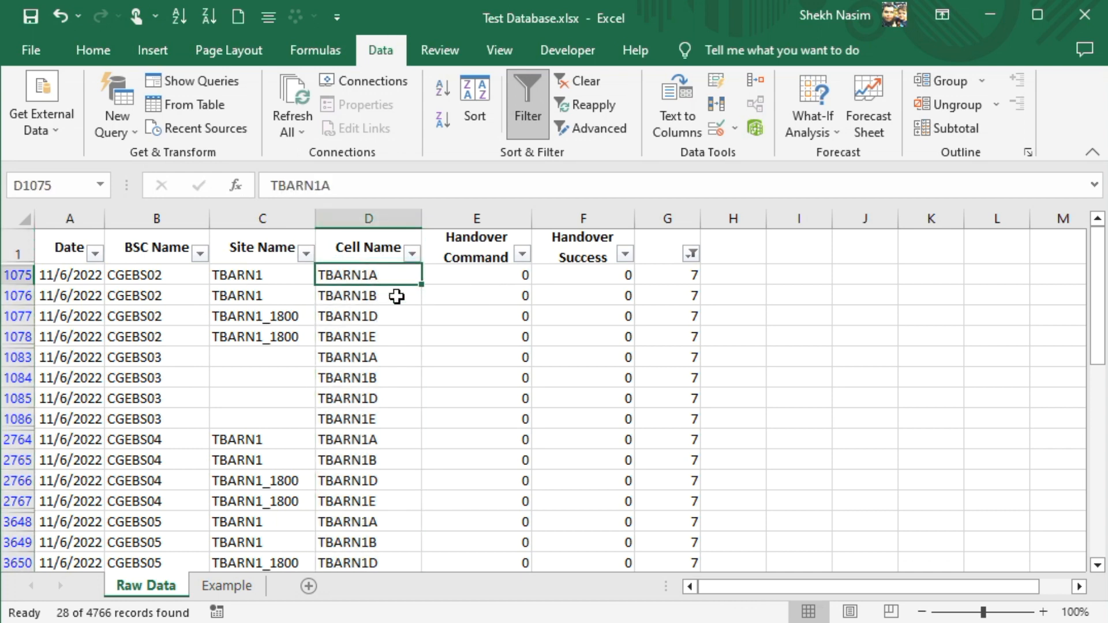
key(ctrl+c)
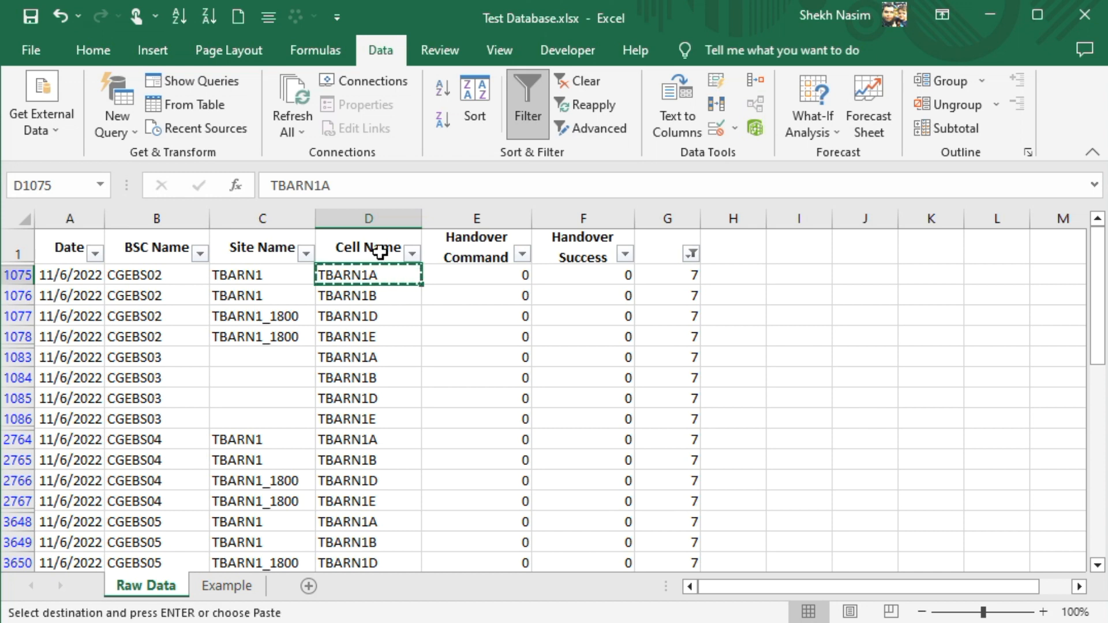
click(412, 254)
click(265, 416)
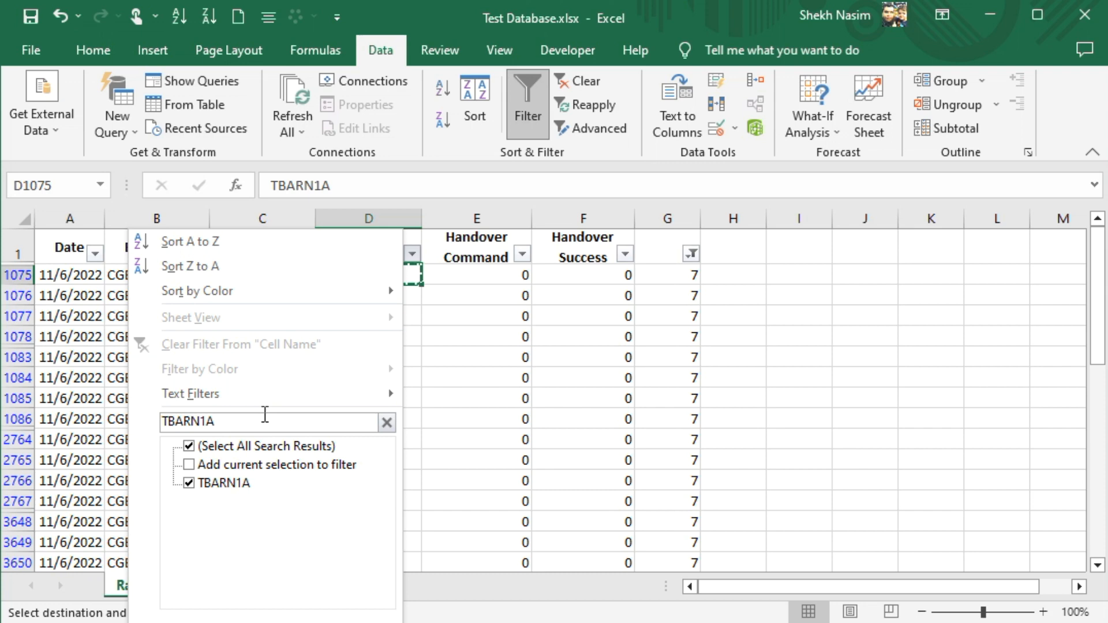
key(Return)
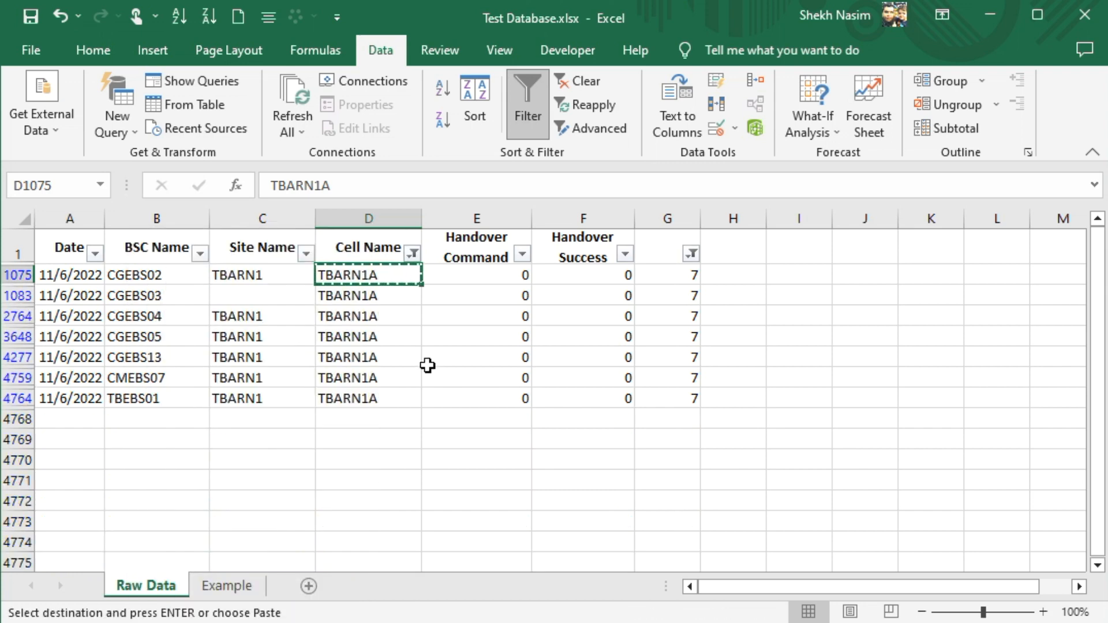
Review the repeated TBARN1A entries in column D and their Handover Command and Handover Success values
key(Down)
key(Down)
key(Down)
key(Down)
key(Down)
key(Down)
key(Down)
drag(362, 281, 364, 398)
key(ctrl+v)
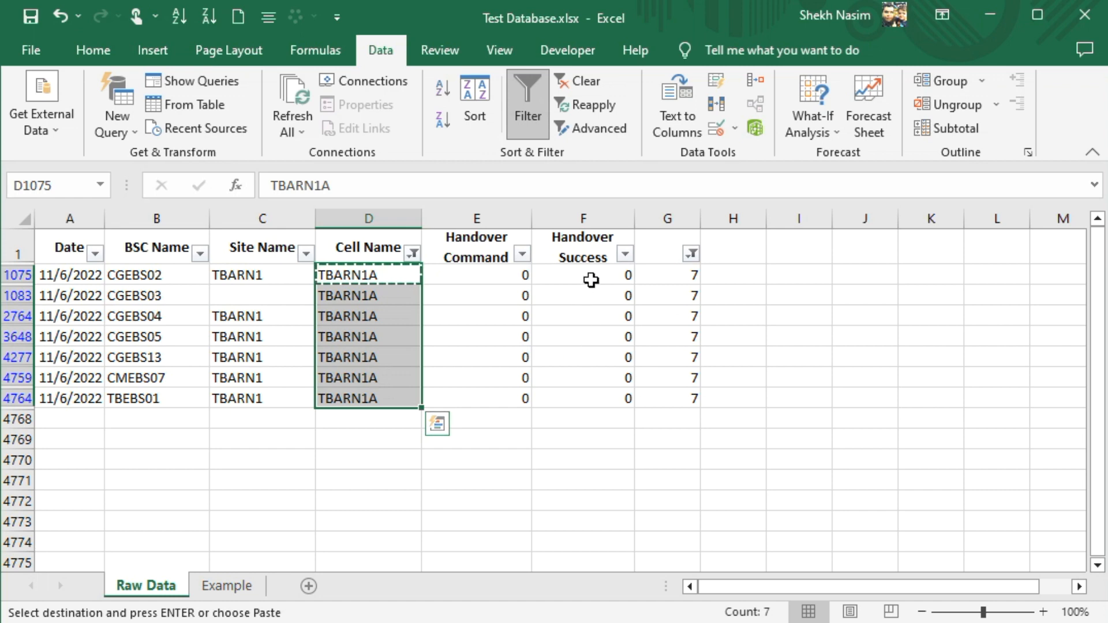
drag(495, 279, 609, 394)
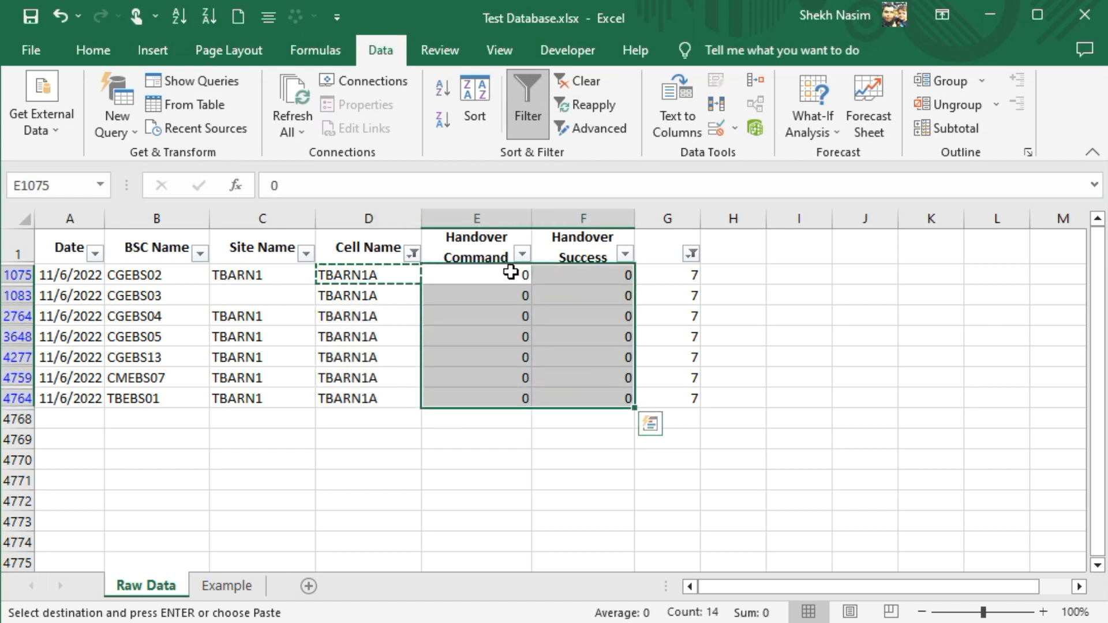
drag(508, 273, 518, 396)
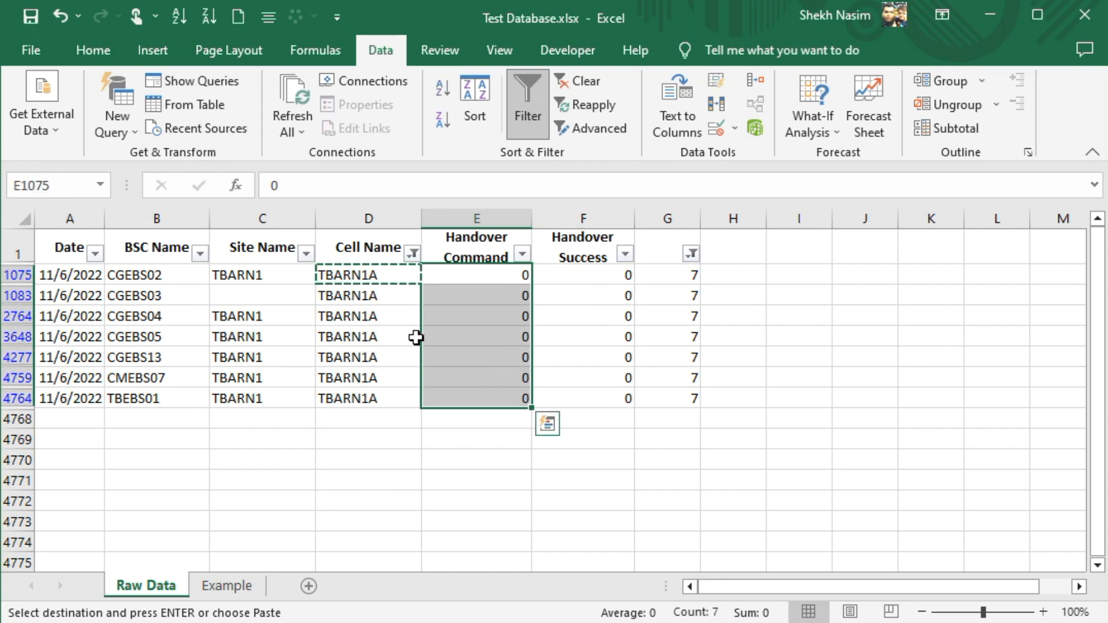
drag(573, 277, 577, 404)
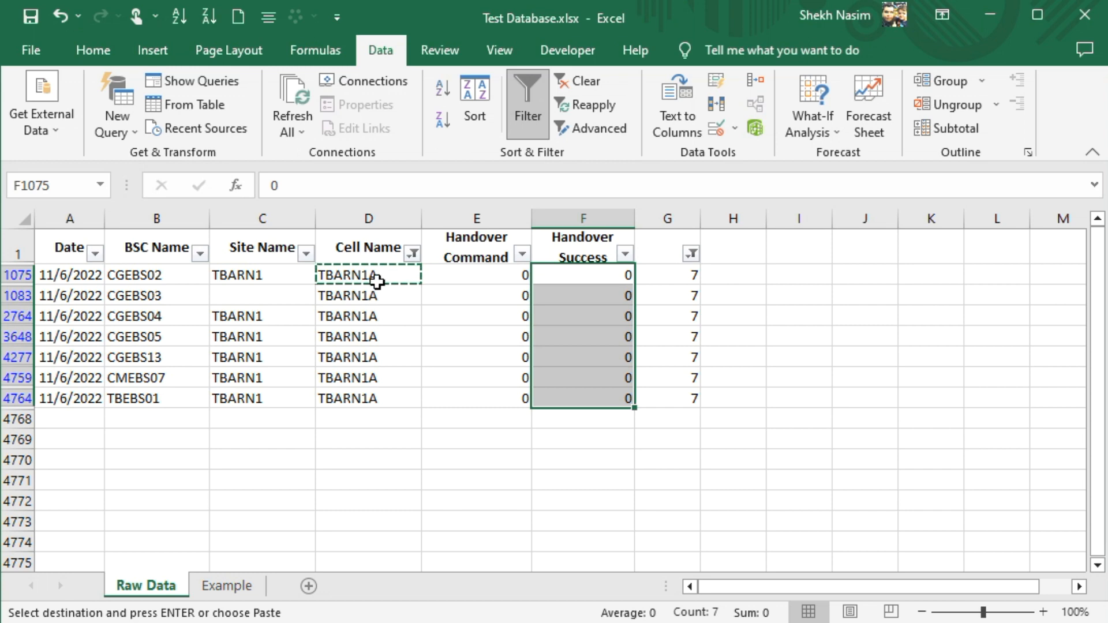
drag(361, 398, 376, 269)
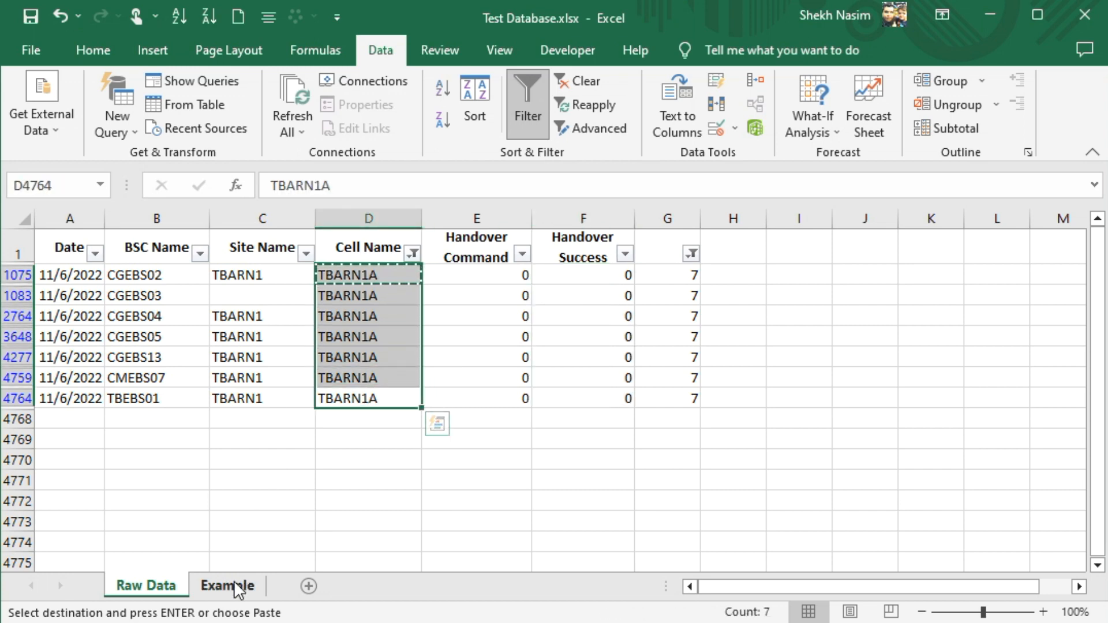
Paste the copied cell name TBARN1A into cell A7 of the Example sheet
click(237, 586)
click(193, 283)
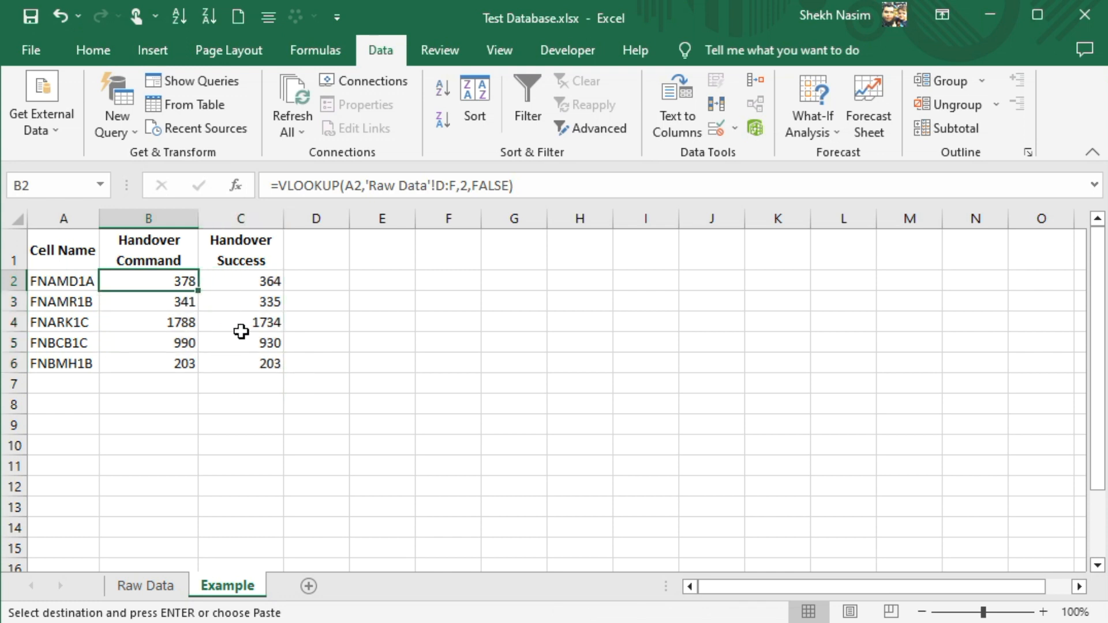
click(158, 588)
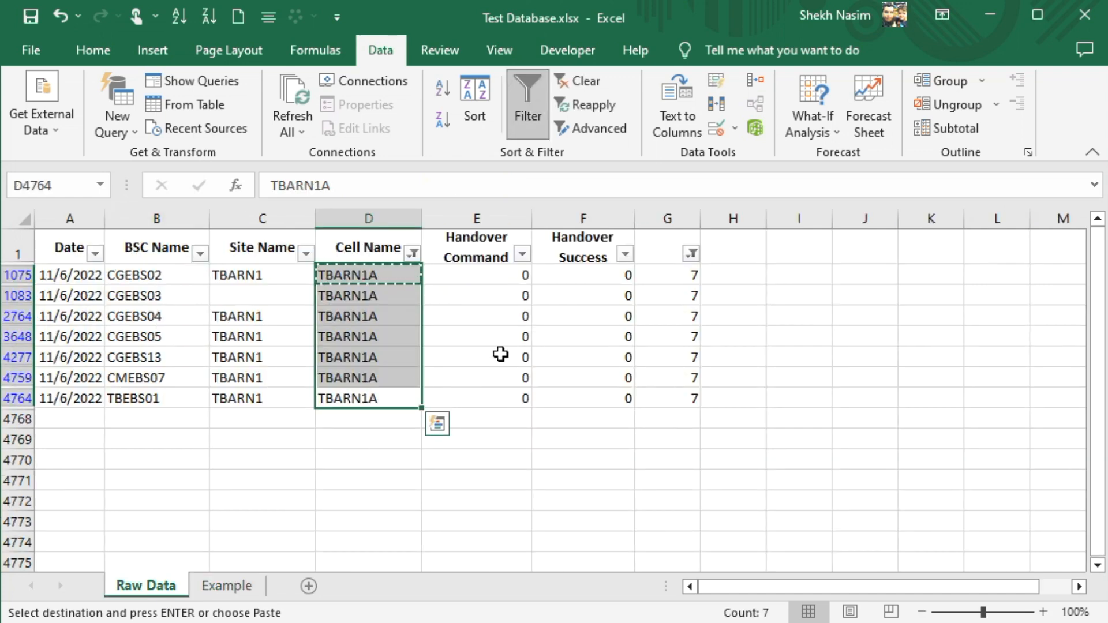
click(366, 280)
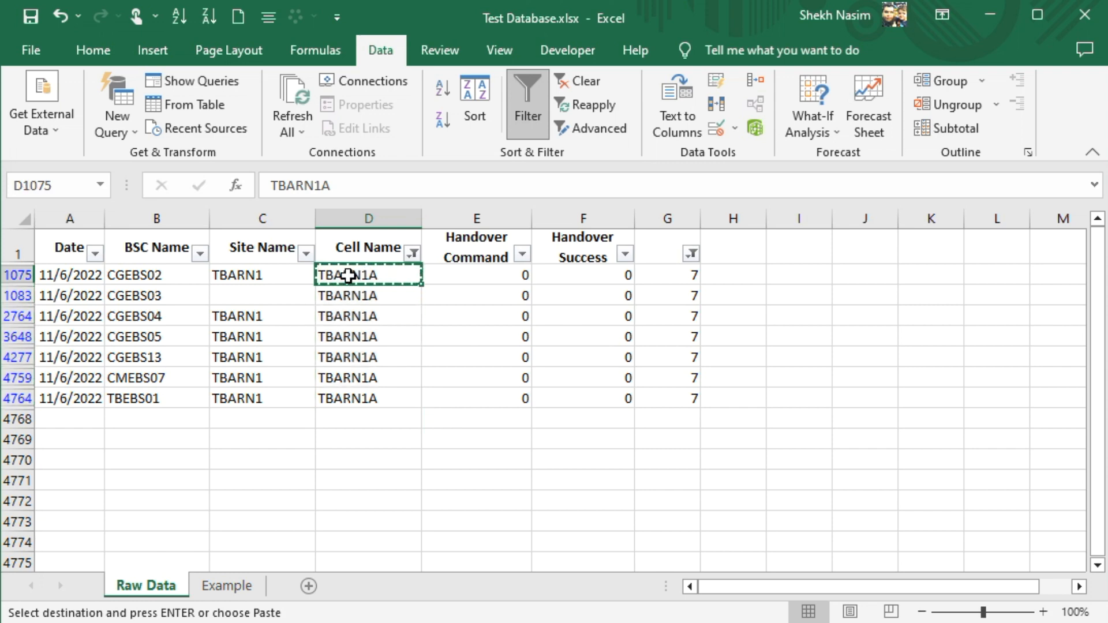
click(230, 586)
click(65, 383)
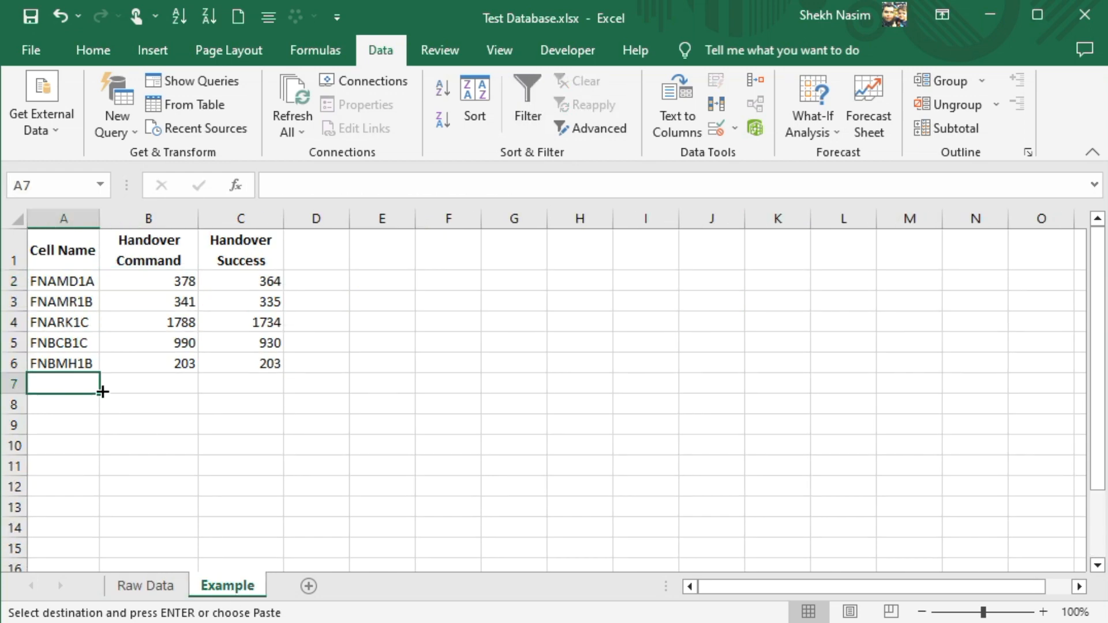
key(ctrl+v)
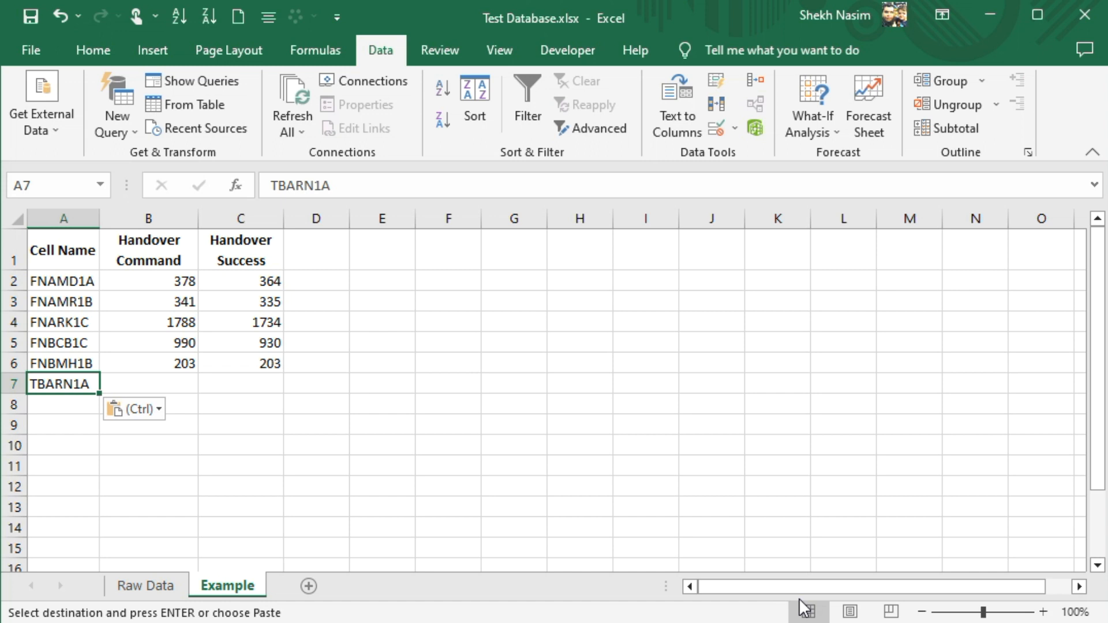
Fill the VLOOKUP formulas from B6:C6 down to row 7 and check the results for TBARN1A
drag(173, 361, 261, 368)
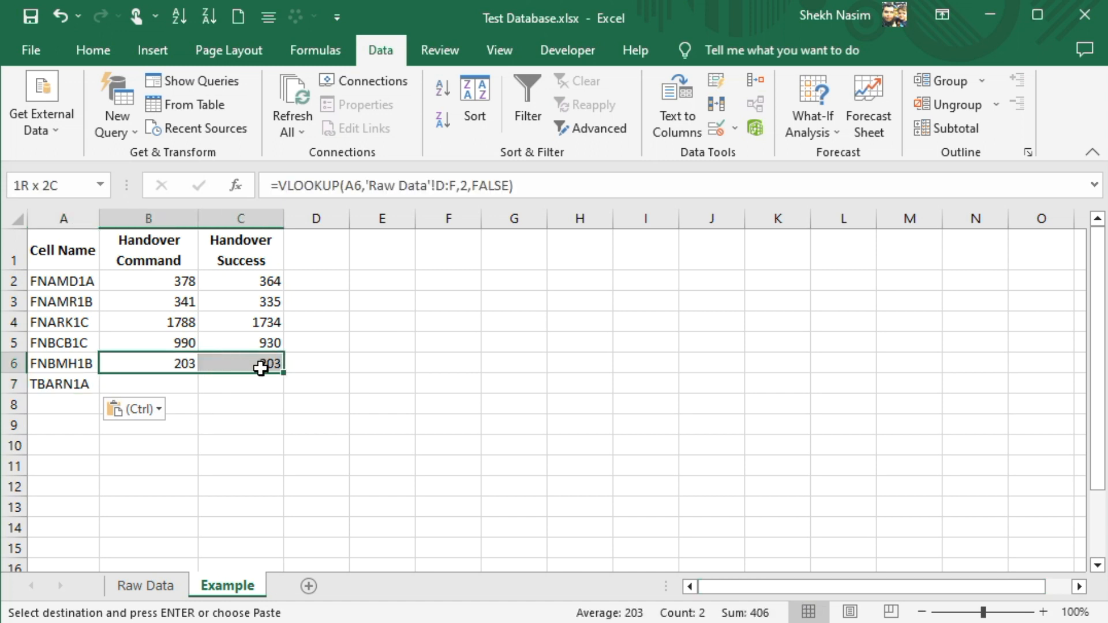
double_click(283, 374)
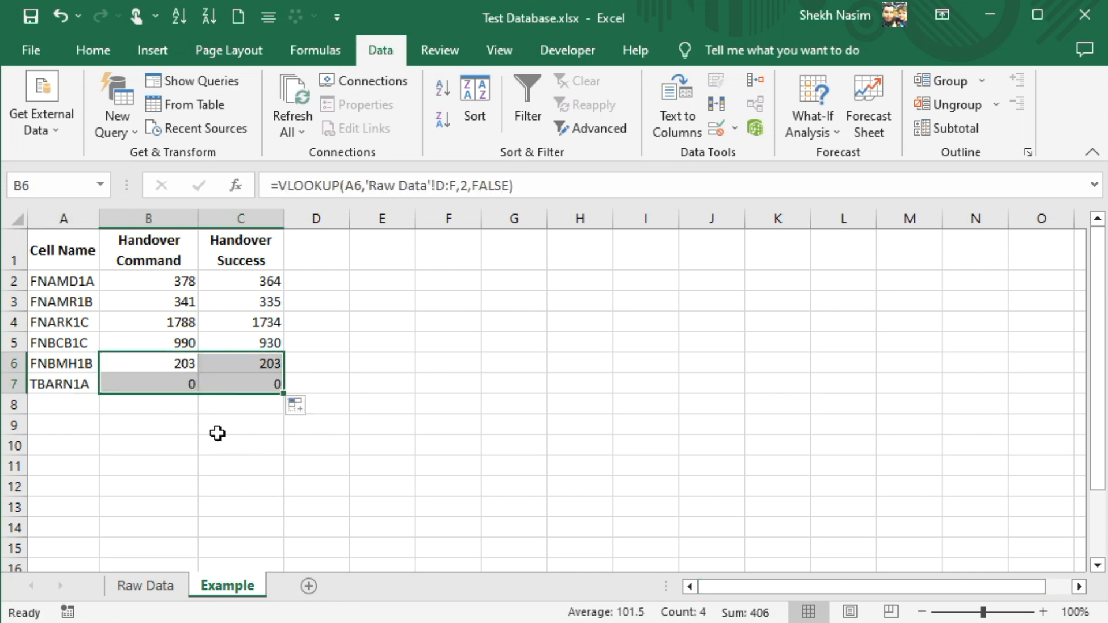
click(182, 387)
click(268, 384)
click(173, 386)
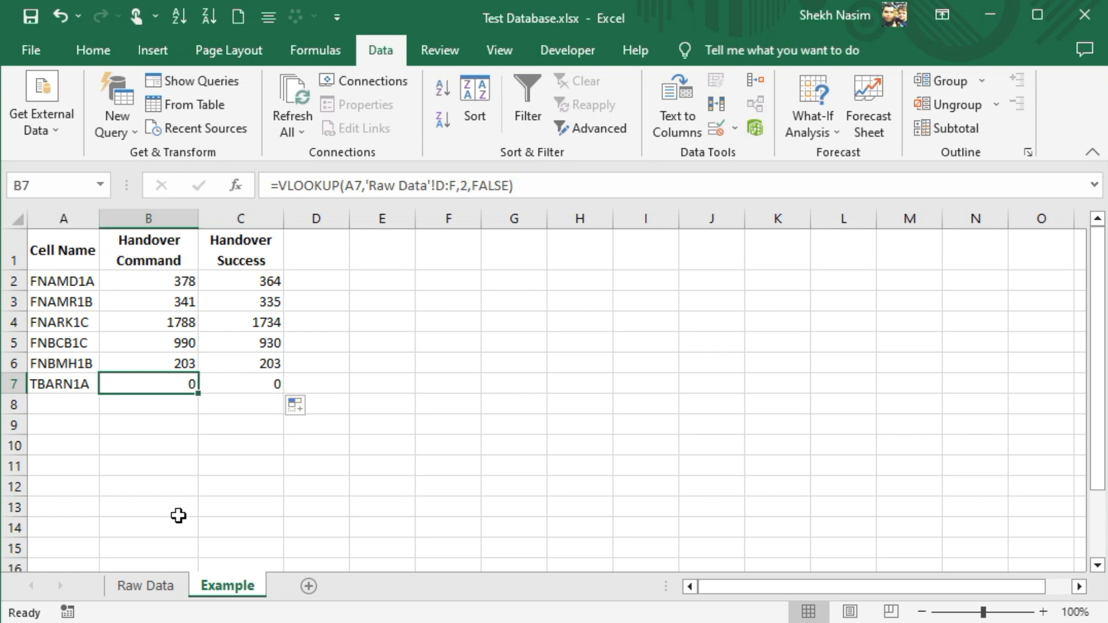
In Raw Data, set Handover Command to 3000 and Handover Success to 450 for the TBARN1A entry in row 1083
click(177, 584)
click(504, 273)
drag(504, 274, 560, 400)
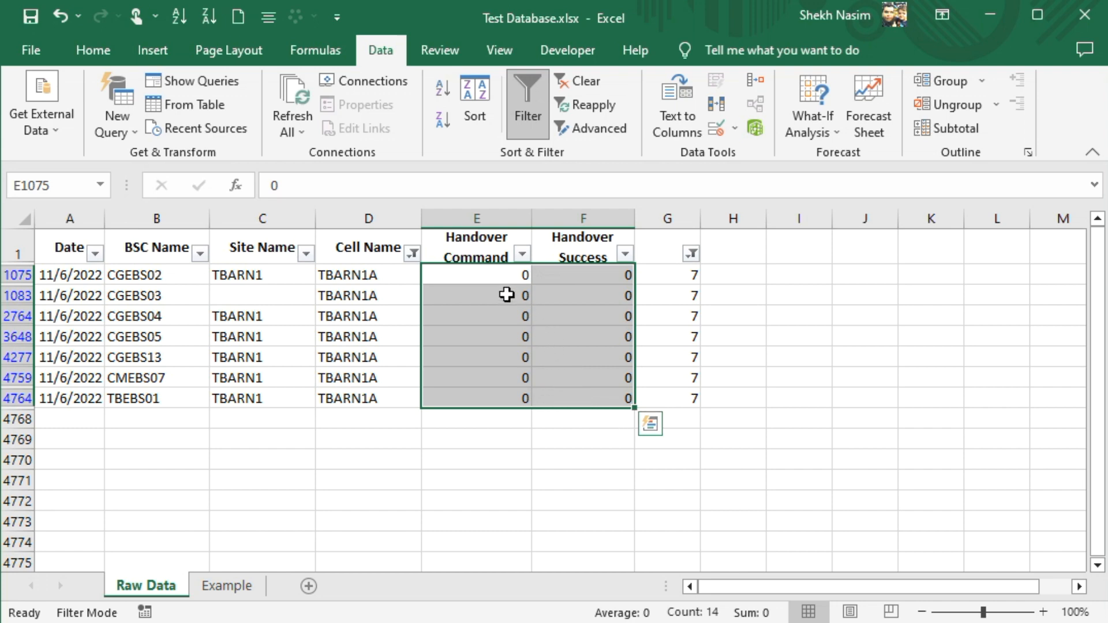
click(501, 276)
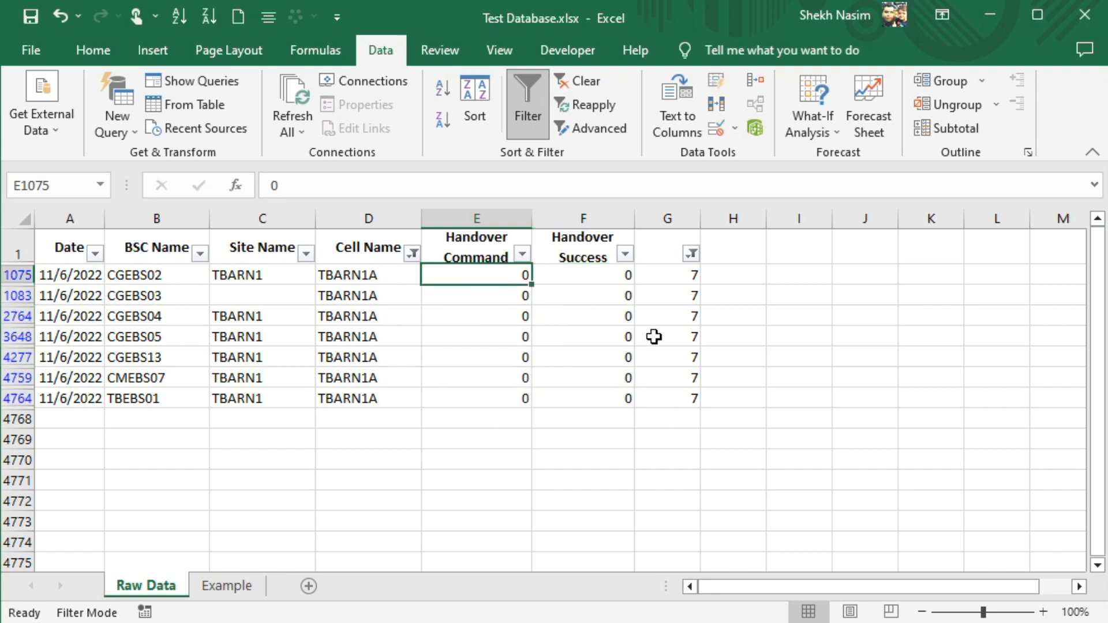
click(525, 304)
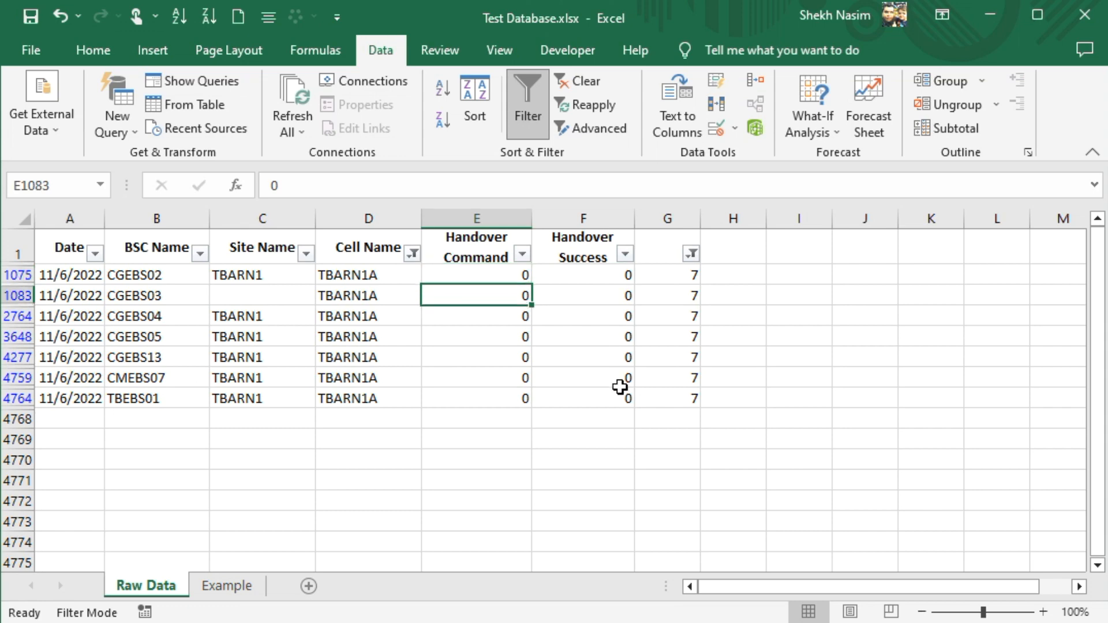
text(3)
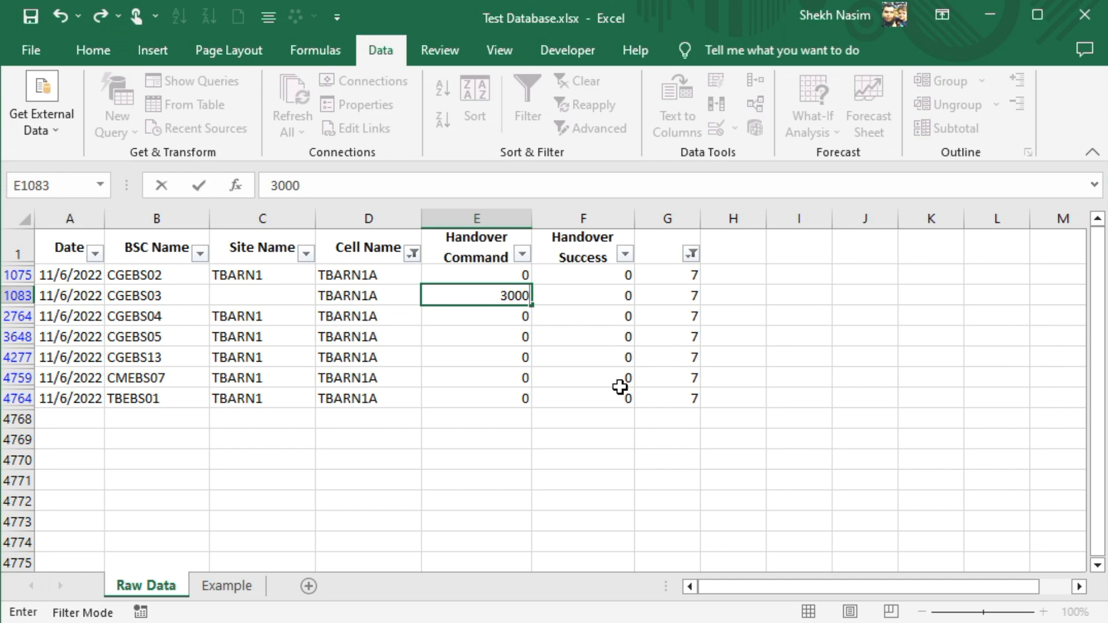
text(000)
right_click(620, 387)
click(594, 295)
click(594, 296)
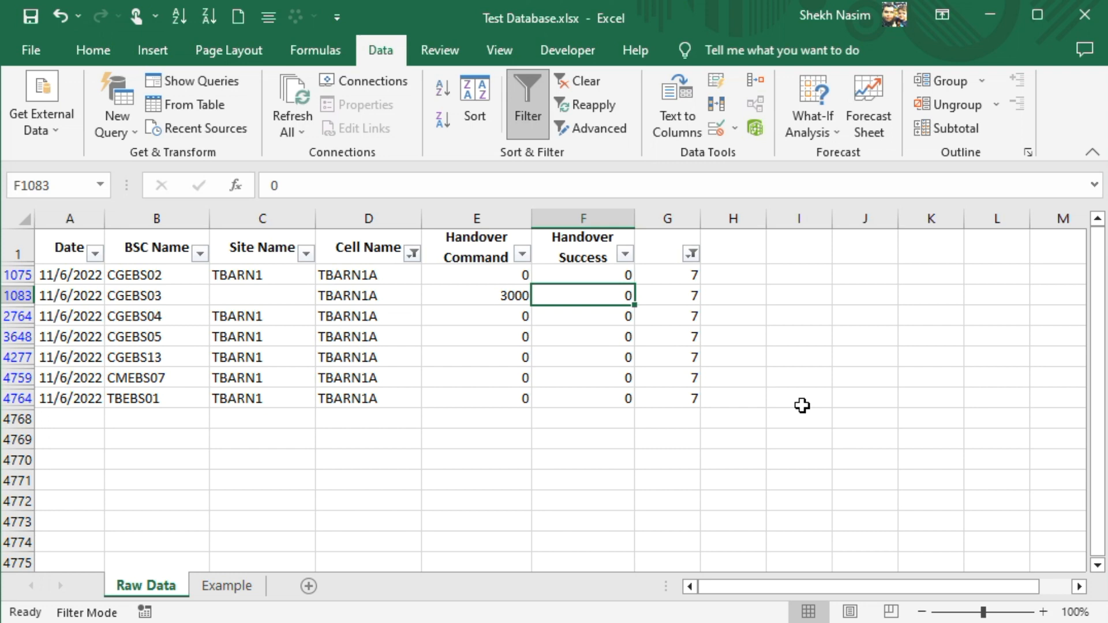
text(4)
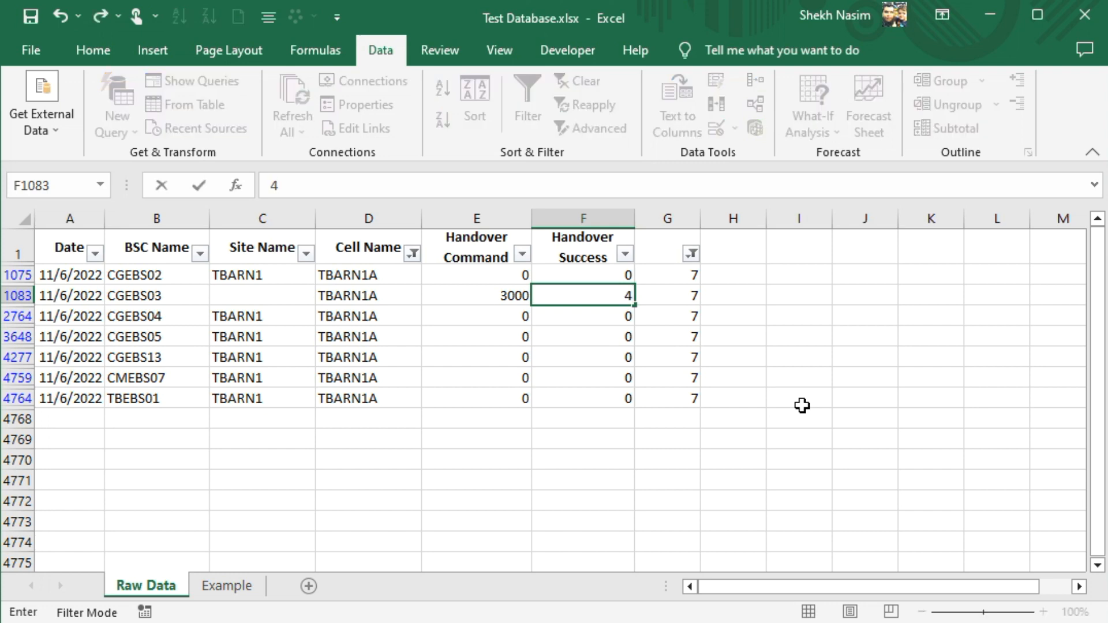
text(50)
click(633, 469)
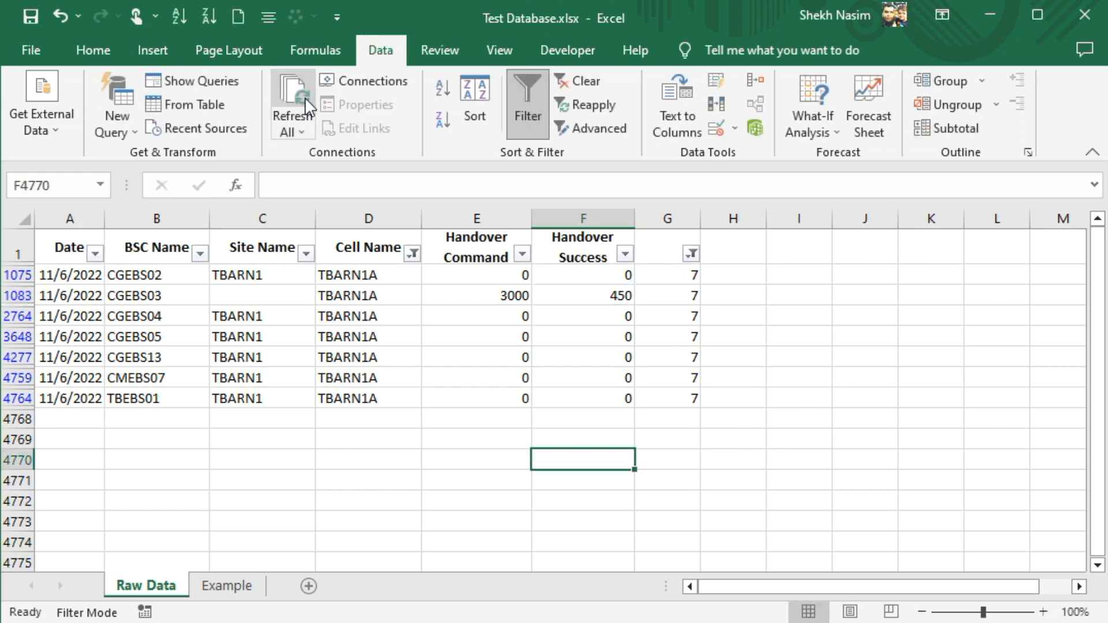
Compare the TBARN1A lookup results in row 7 of Example with the duplicate rows in Raw Data, especially the first match
click(215, 601)
drag(185, 383, 238, 384)
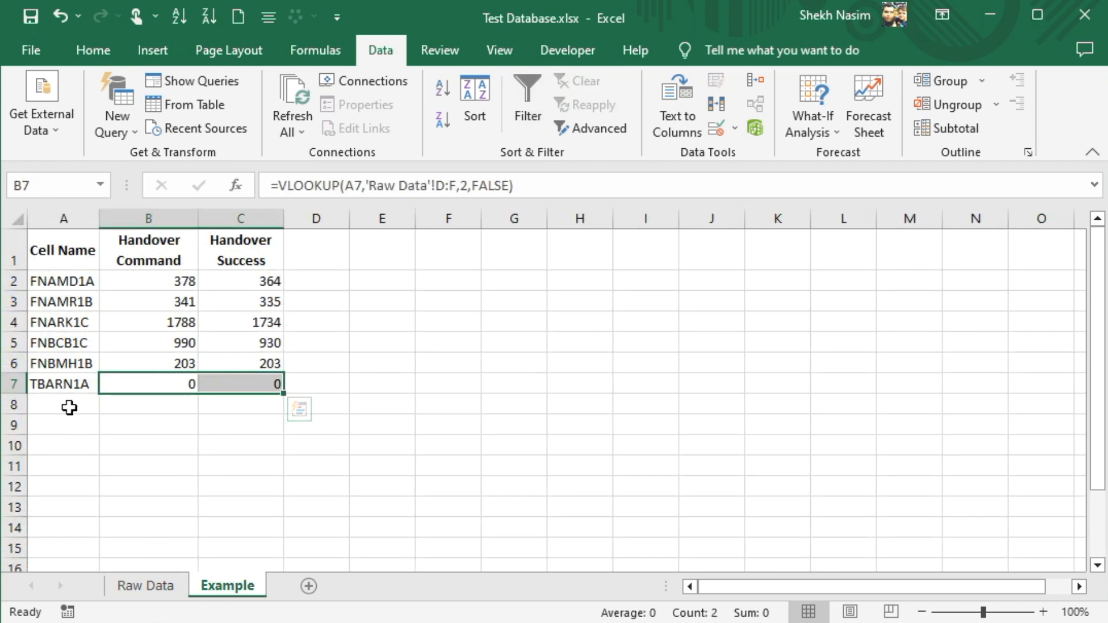
click(58, 383)
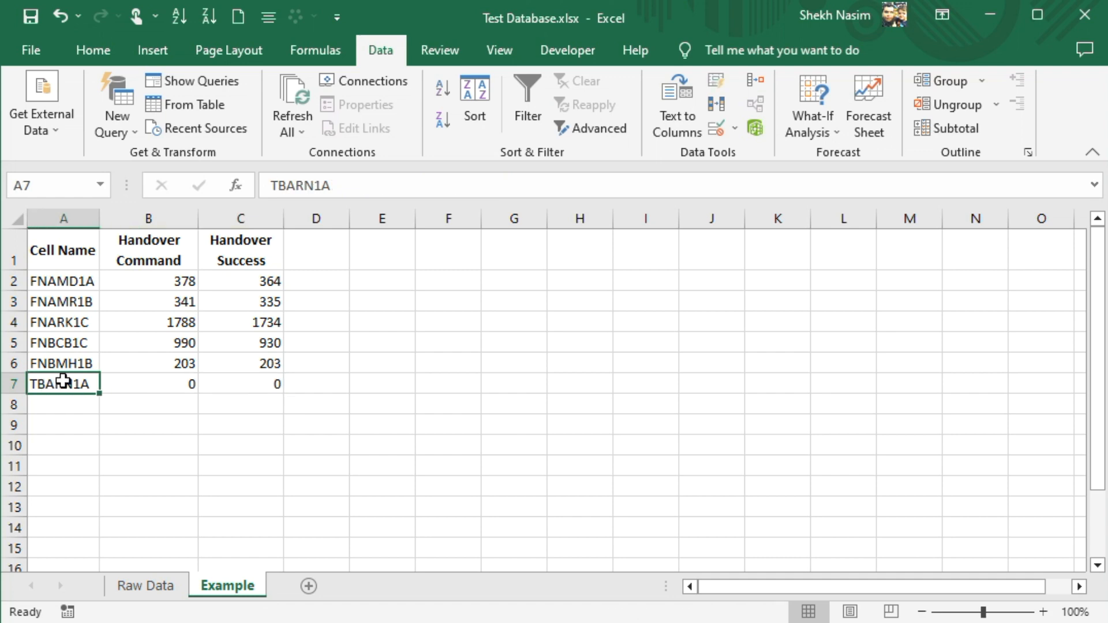
click(172, 386)
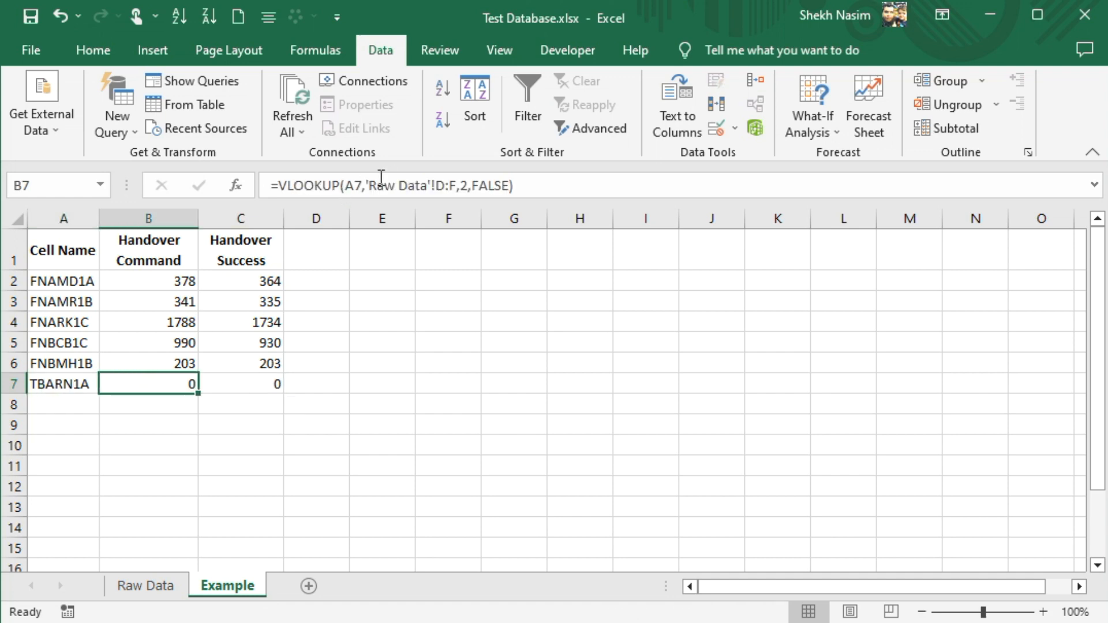
click(168, 589)
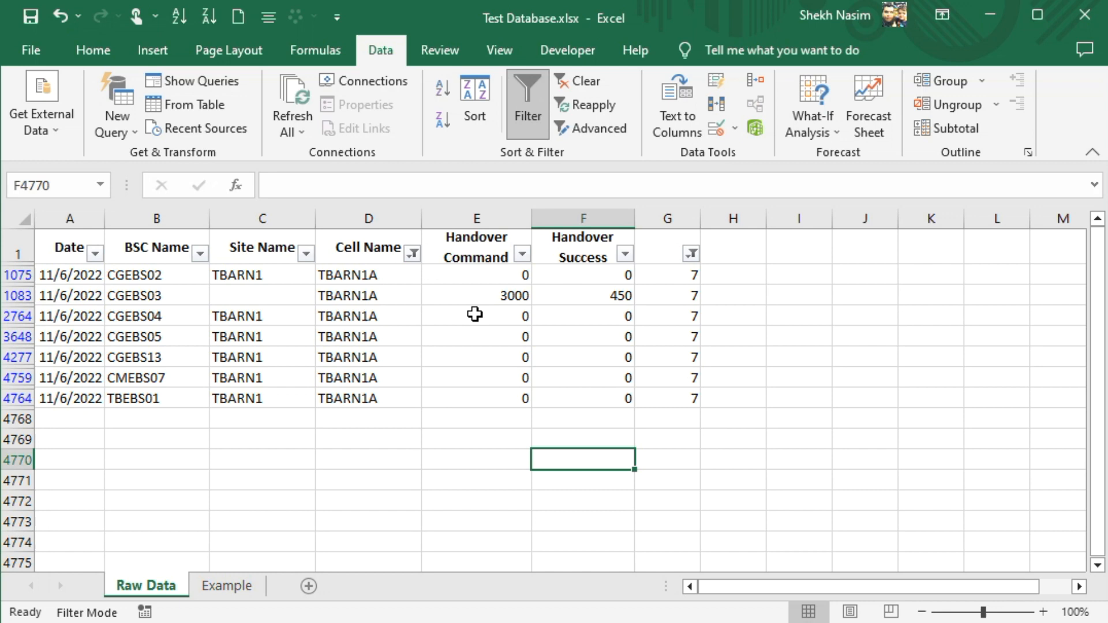
drag(505, 275, 589, 275)
drag(513, 296, 607, 318)
click(499, 377)
drag(496, 276, 612, 267)
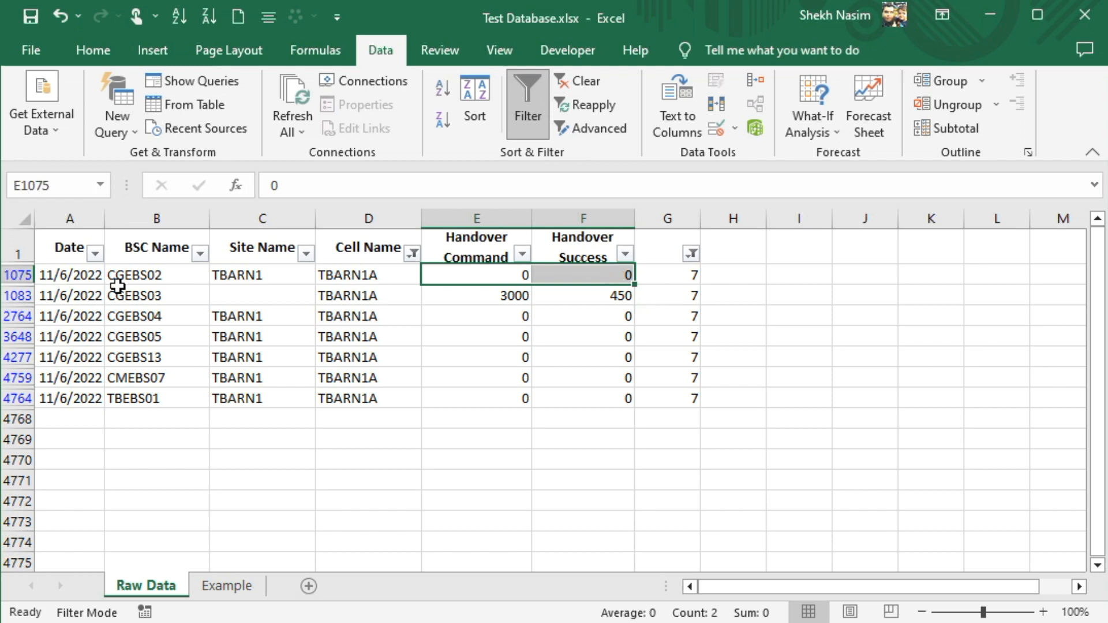
click(16, 275)
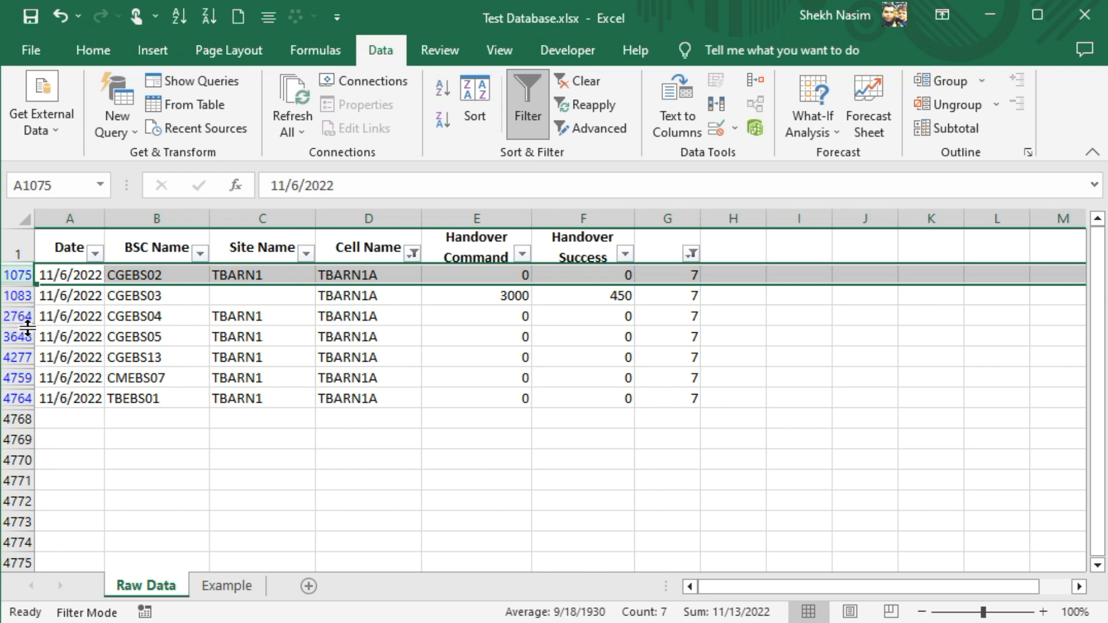
Set Handover Command to 10 and Handover Success to 9 for the first TBARN1A entry, in row 1075
click(549, 274)
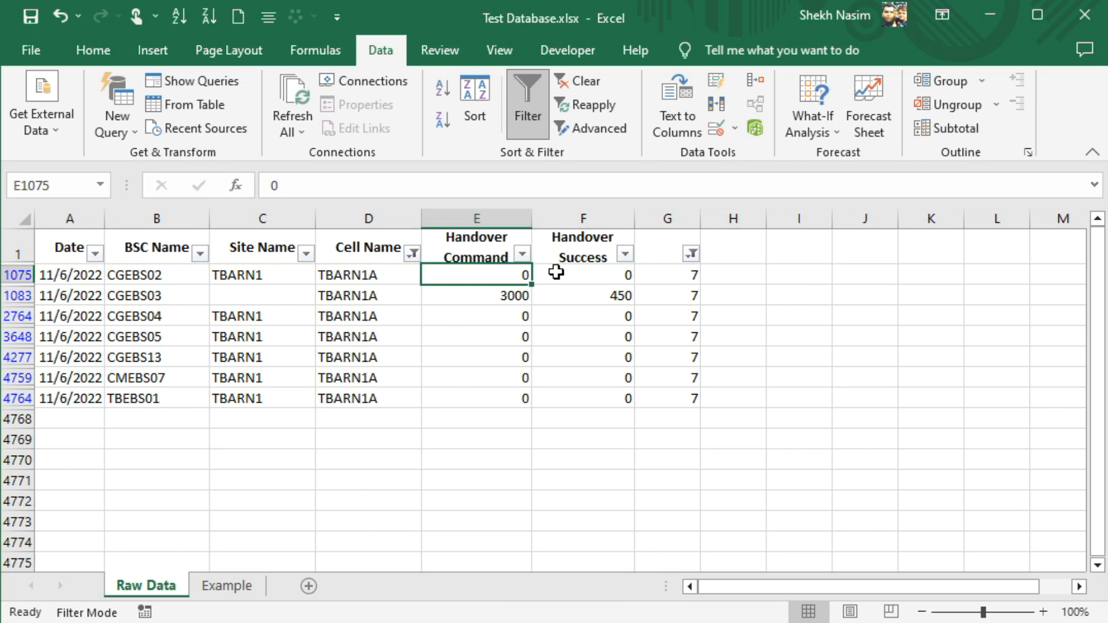
click(508, 275)
text(1)
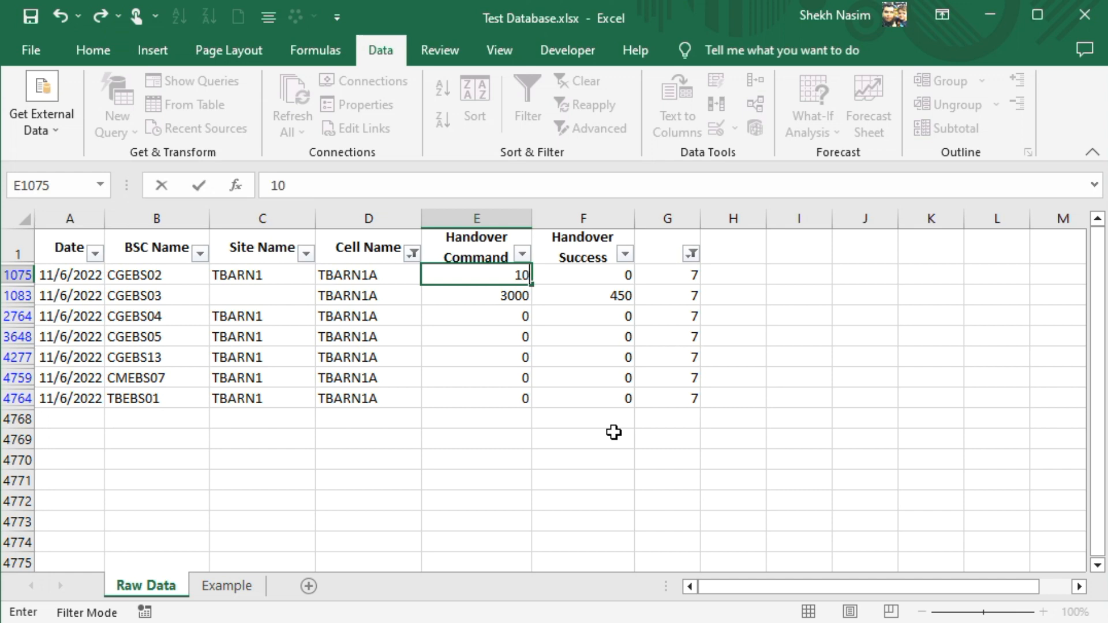
click(621, 276)
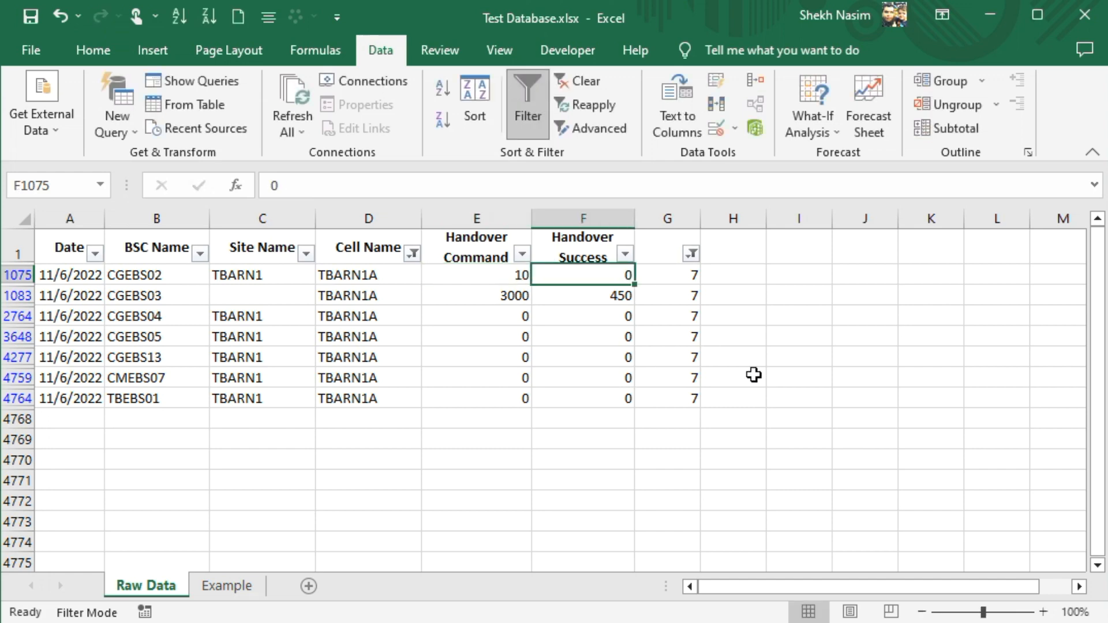
text(9)
click(754, 376)
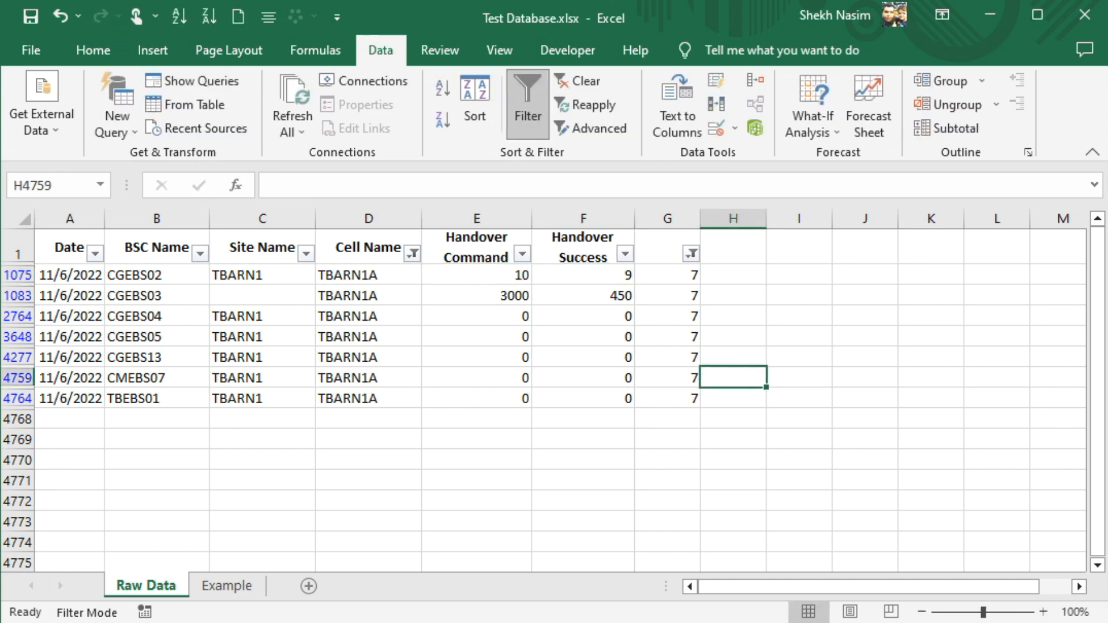
Check the TBARN1A lookup results in B7 and C7 of the Example sheet
click(228, 586)
click(209, 469)
click(179, 386)
click(270, 387)
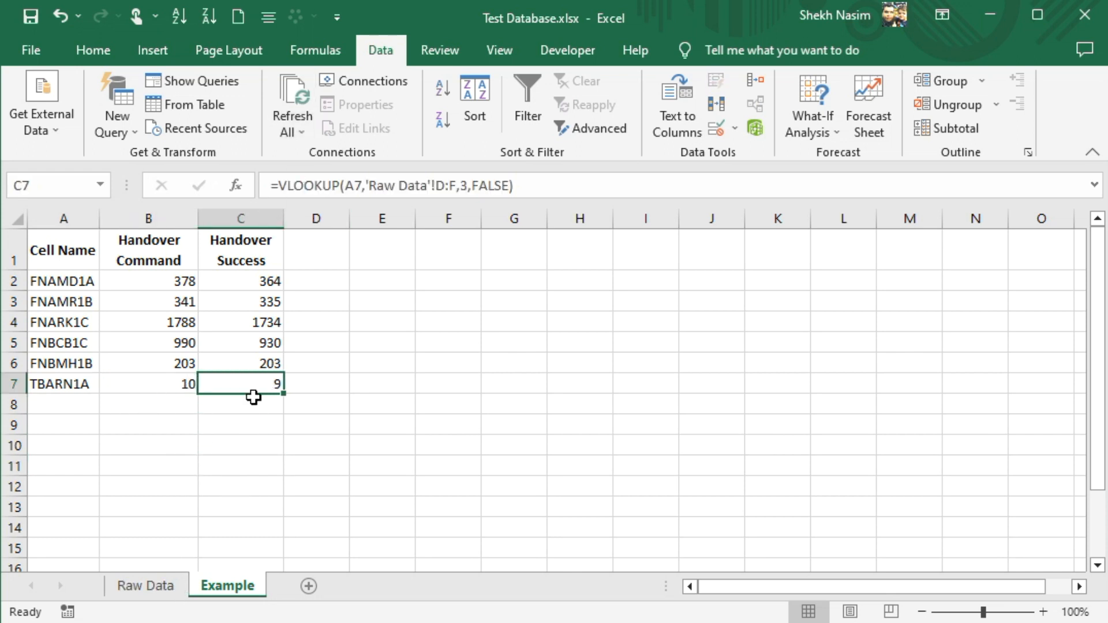
click(173, 426)
Compare the Example lookup table with the handover values of the first two TBARN1A rows in Raw Data
click(139, 586)
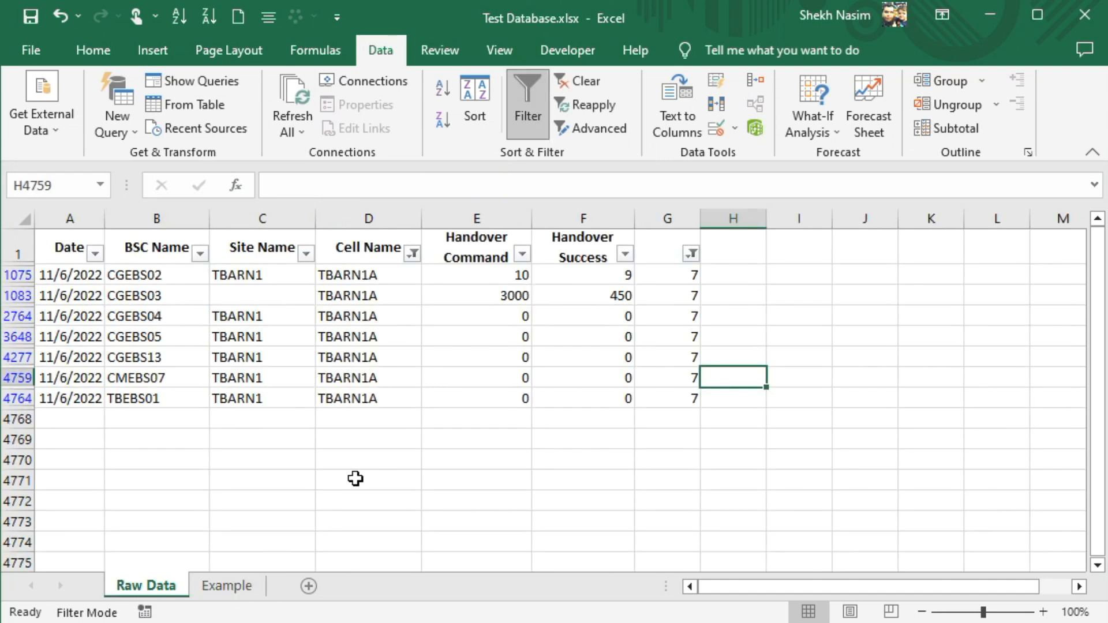
click(227, 586)
click(64, 282)
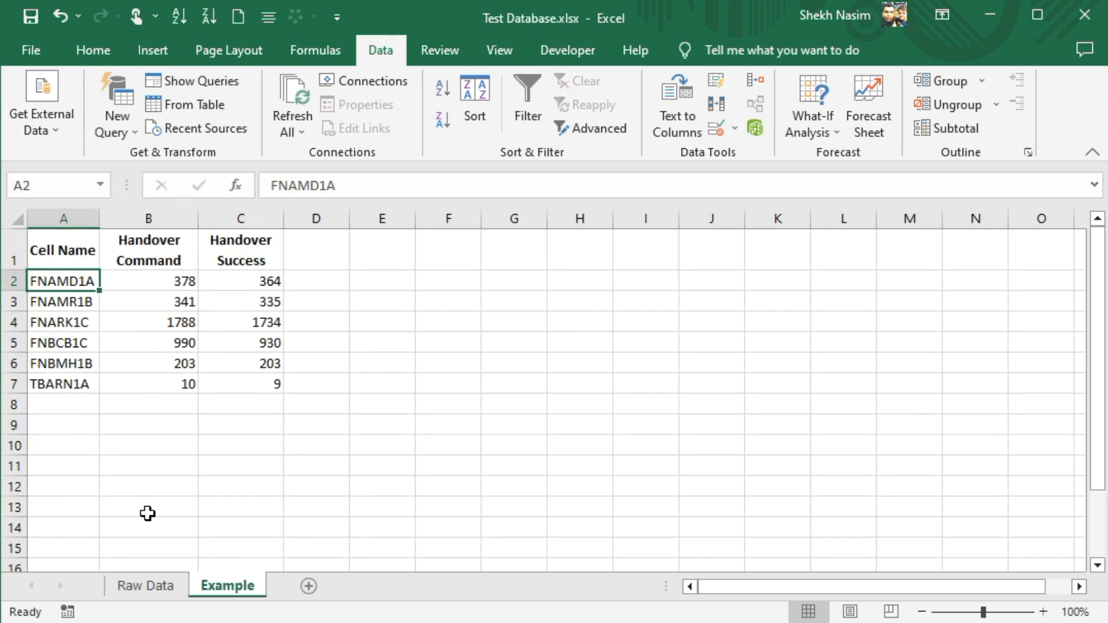
click(173, 584)
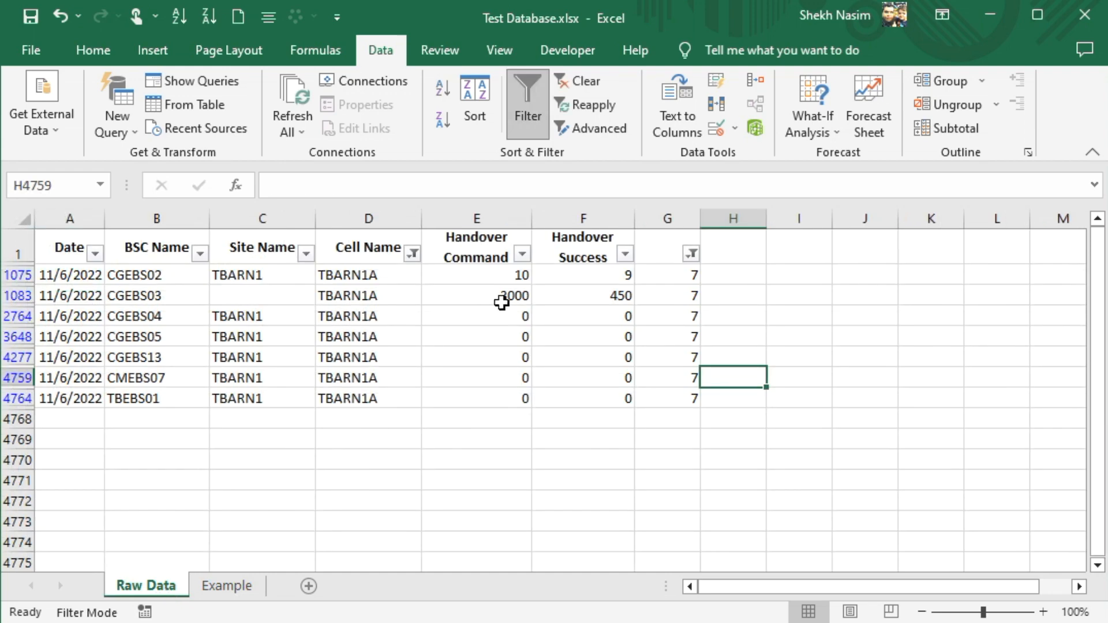
drag(502, 275, 621, 275)
drag(492, 276, 589, 276)
drag(503, 304, 632, 295)
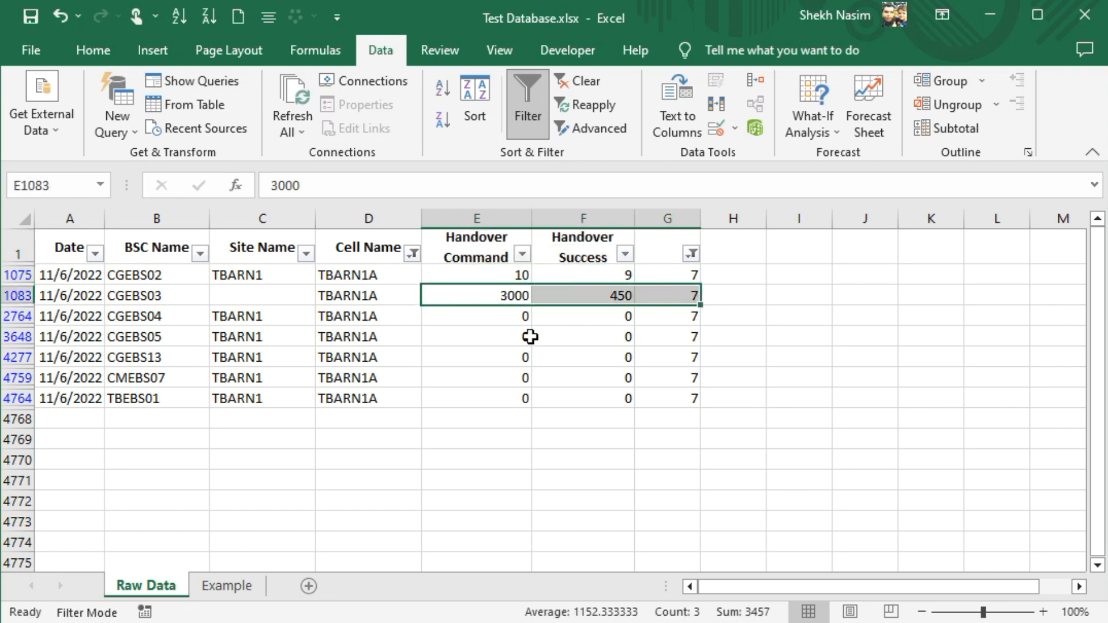
click(226, 586)
click(247, 483)
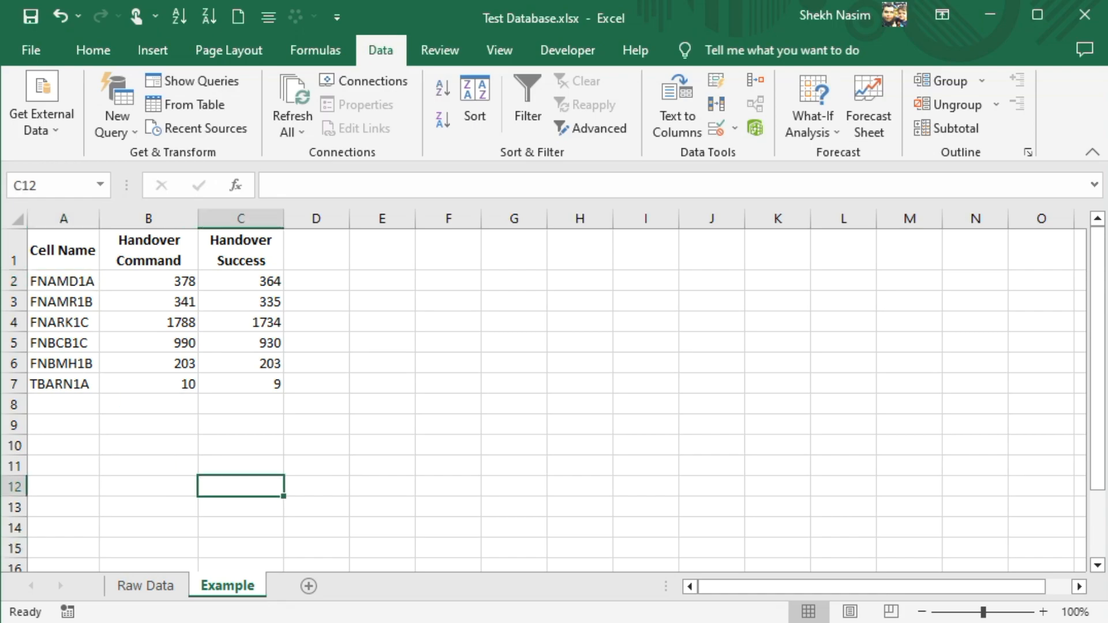